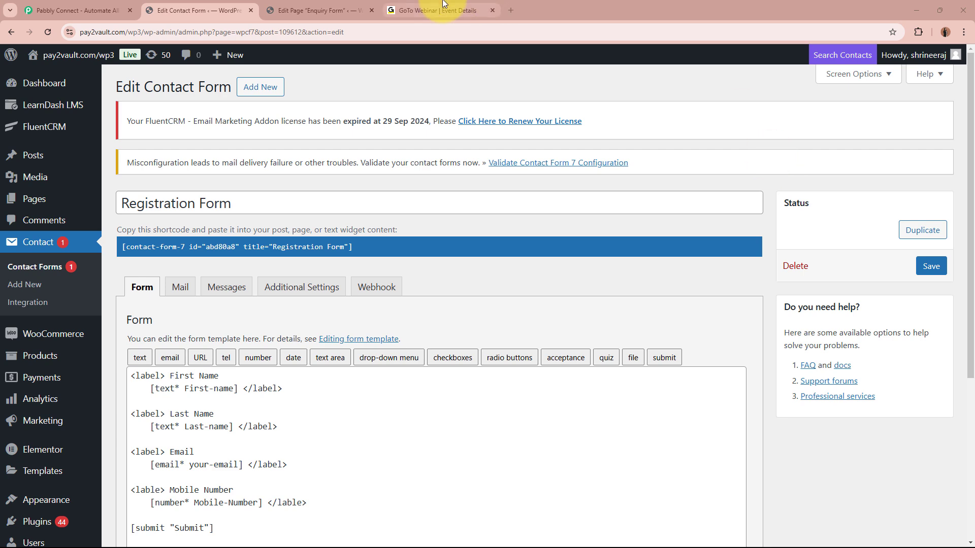
# Step: Compare the GoTo Webinar event details with the WordPress contact form, then open the Pabbly Connect website
pyautogui.click(422, 10)
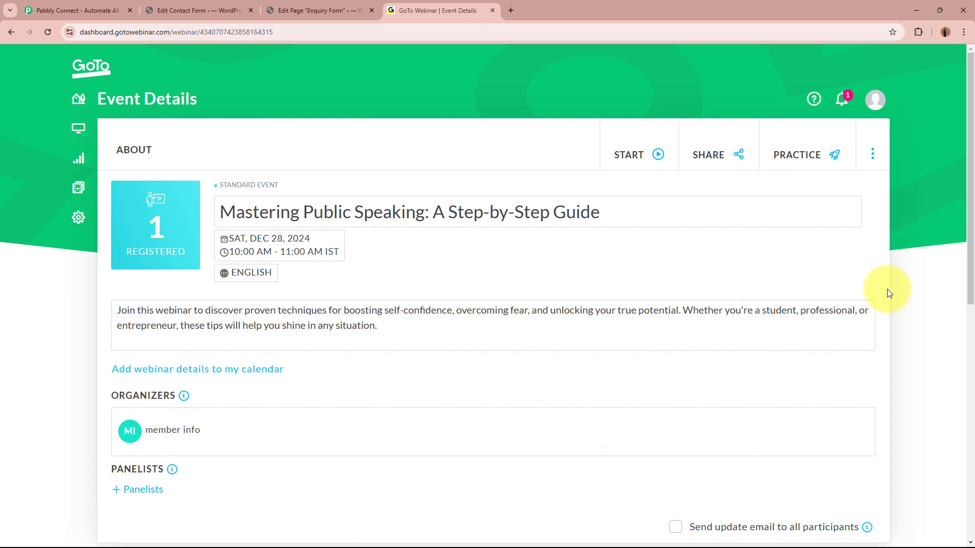
pyautogui.click(198, 10)
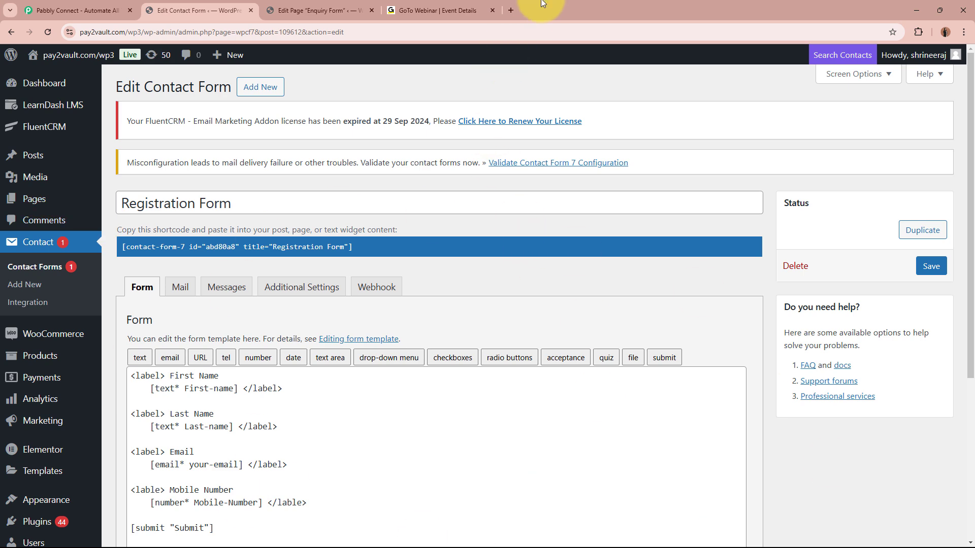
pyautogui.click(439, 6)
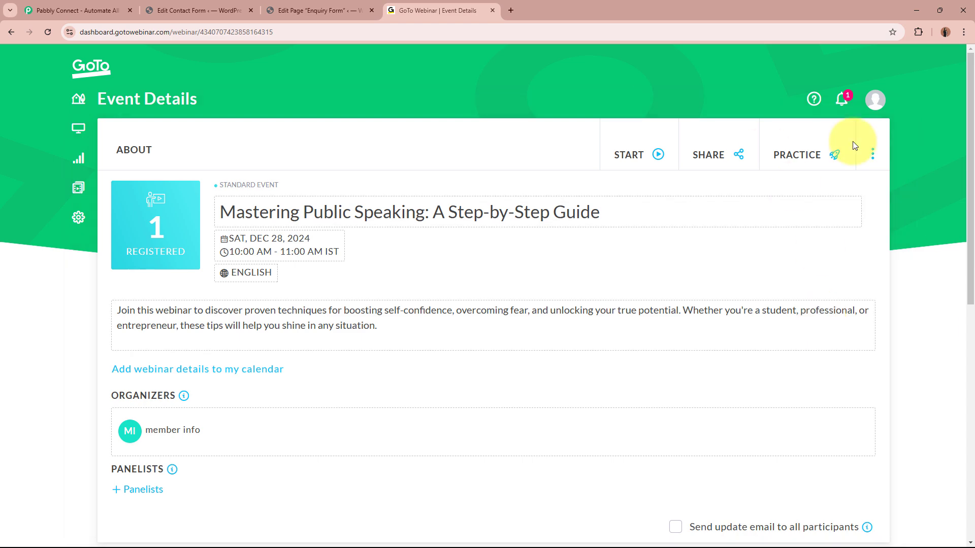
pyautogui.click(195, 7)
pyautogui.click(460, 6)
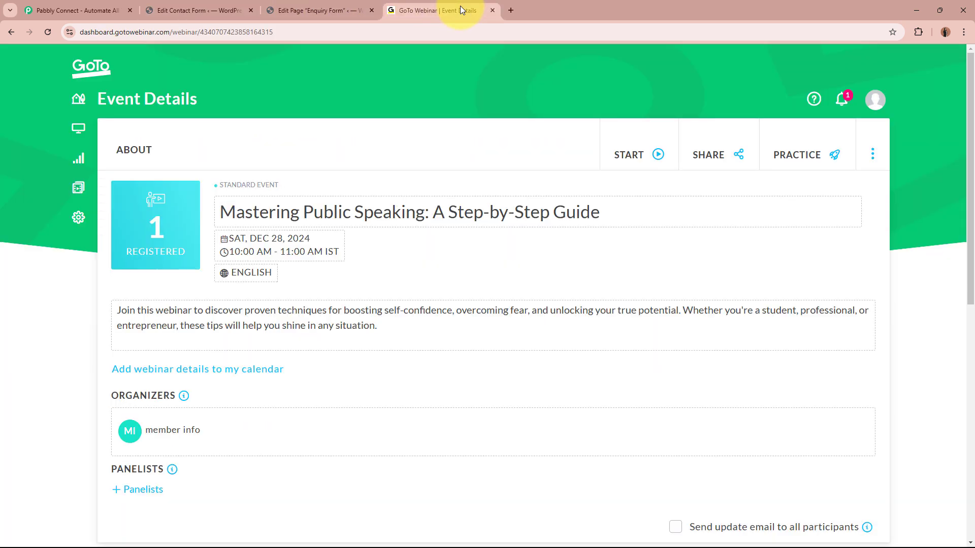
pyautogui.click(187, 6)
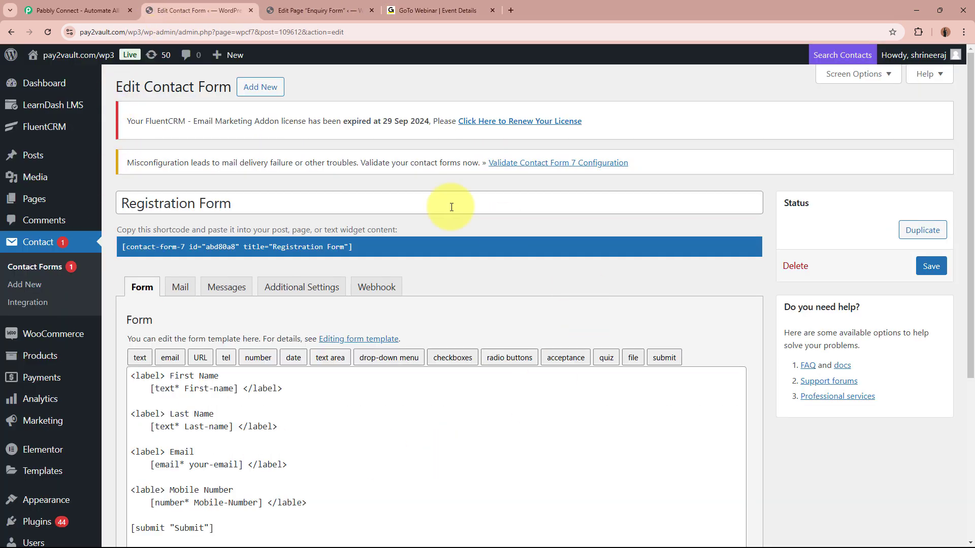
pyautogui.click(446, 8)
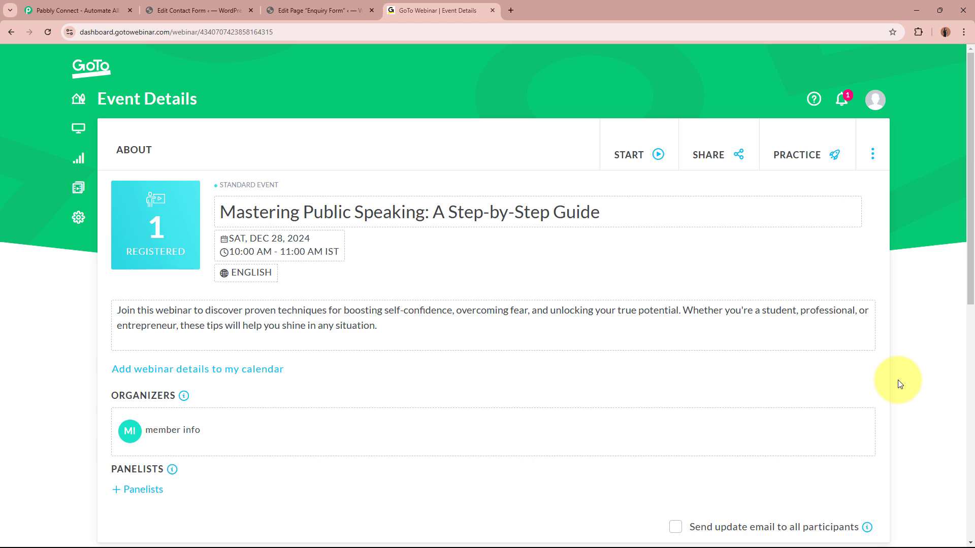
pyautogui.click(76, 10)
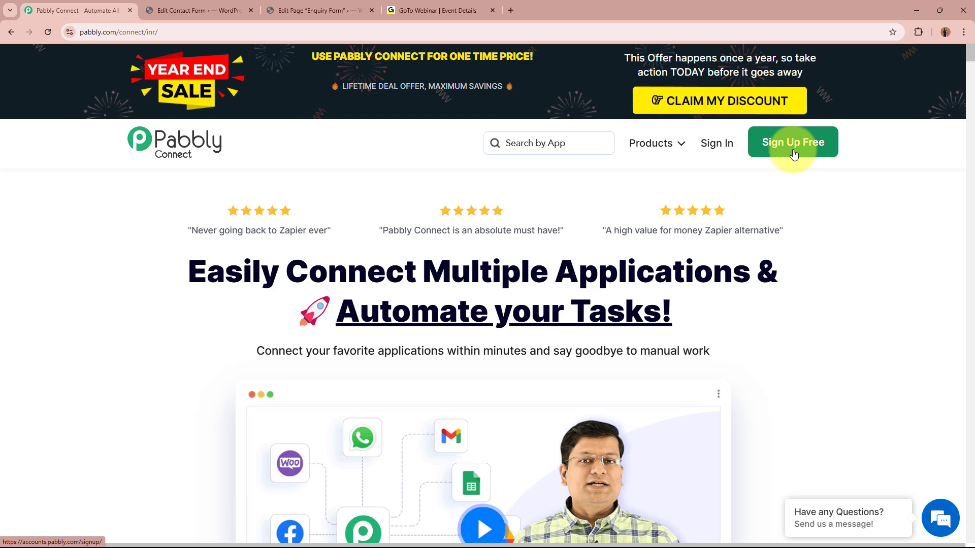
# Step: Sign in to Pabbly and launch Pabbly Connect from the All Pabbly Apps page
pyautogui.click(720, 148)
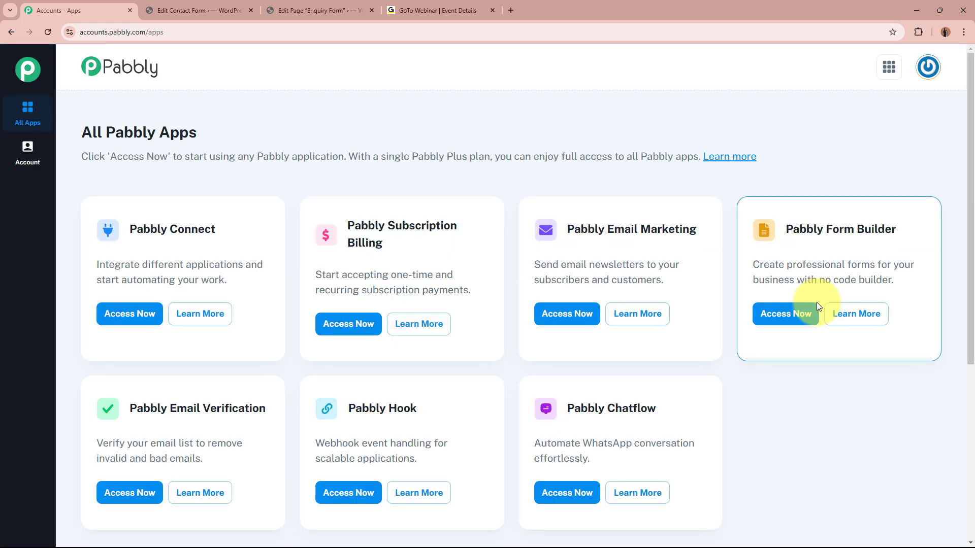
pyautogui.tripleClick(158, 133)
pyautogui.click(255, 133)
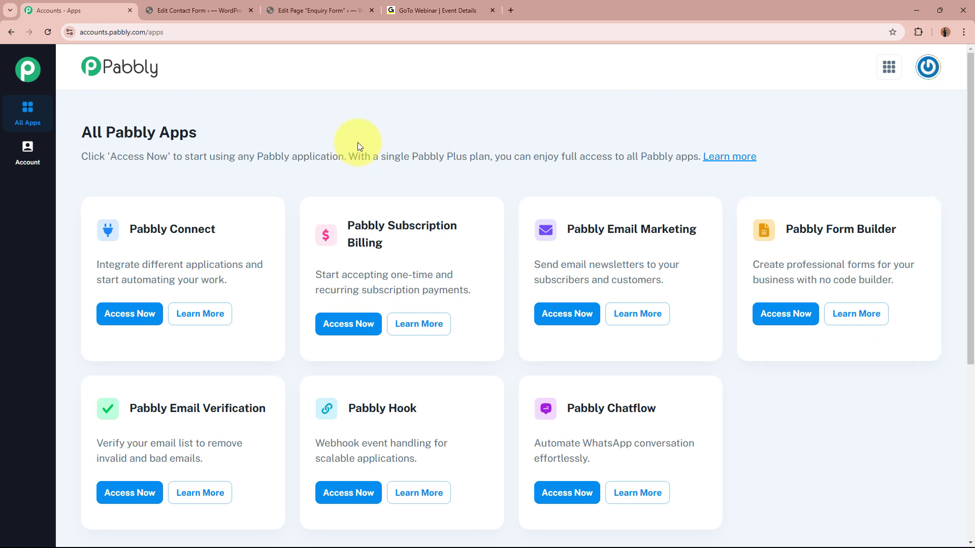
pyautogui.moveTo(131, 229); pyautogui.dragTo(223, 222)
pyautogui.click(223, 222)
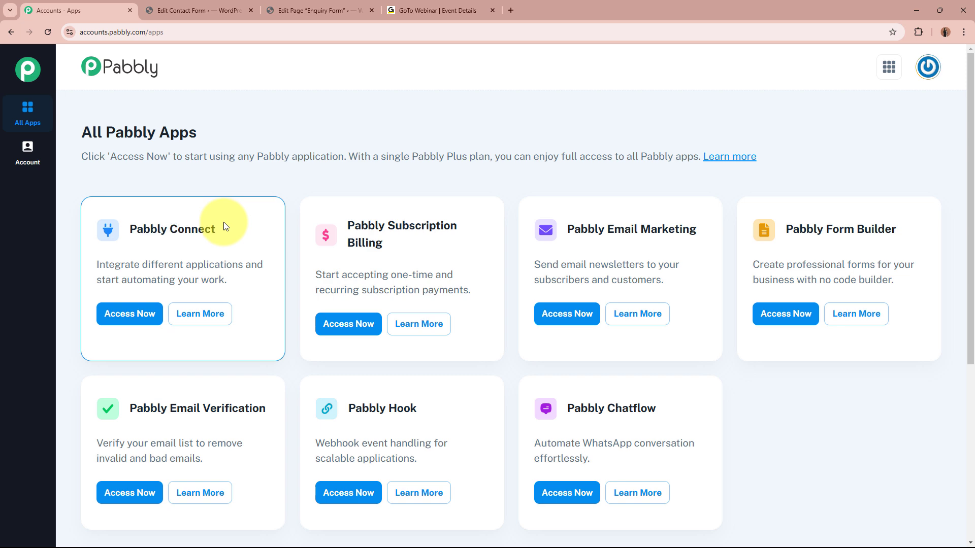
pyautogui.click(152, 316)
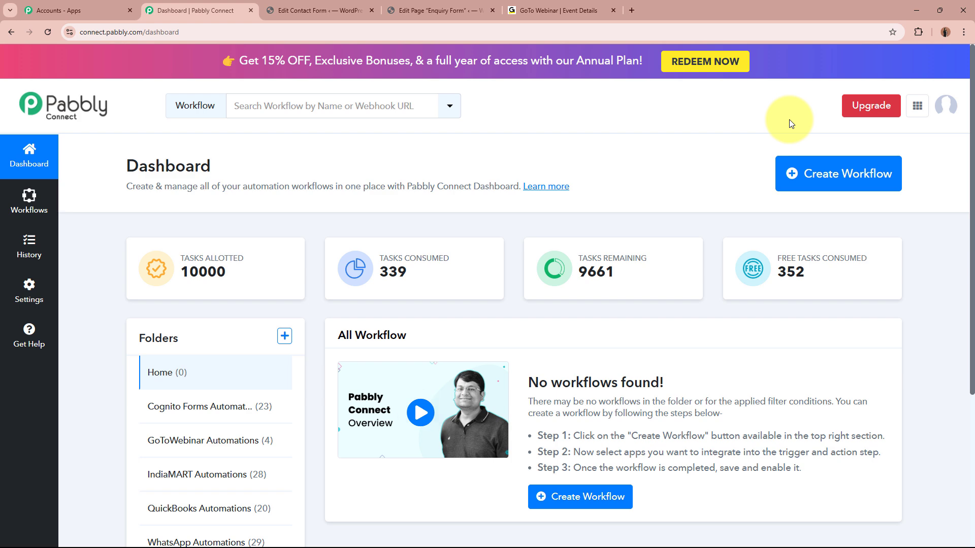
# Step: Start a new workflow named 'Create GoToWebinar Registrant on Contact Form 7 Submission'
pyautogui.click(801, 168)
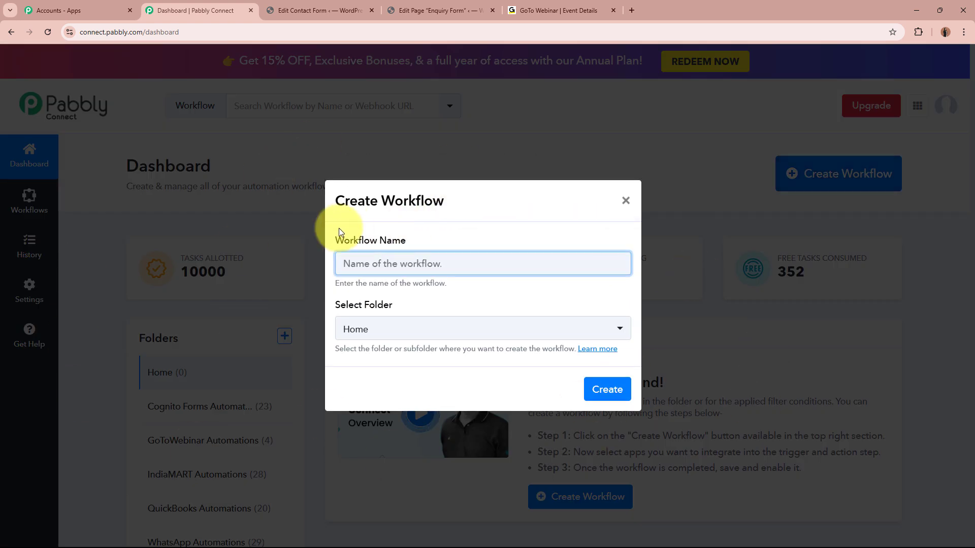
pyautogui.moveTo(335, 239); pyautogui.dragTo(429, 253)
pyautogui.moveTo(336, 304); pyautogui.dragTo(459, 307)
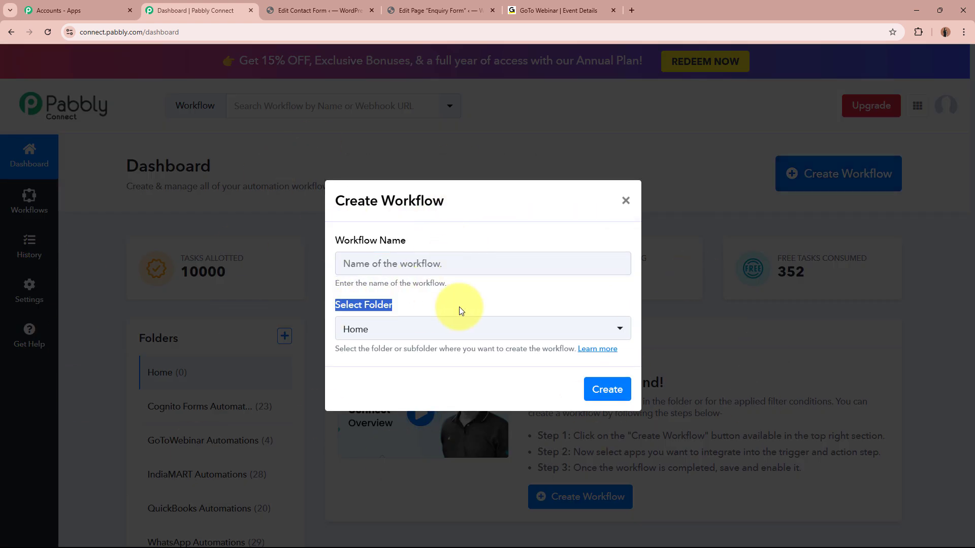
pyautogui.click(459, 308)
pyautogui.click(459, 270)
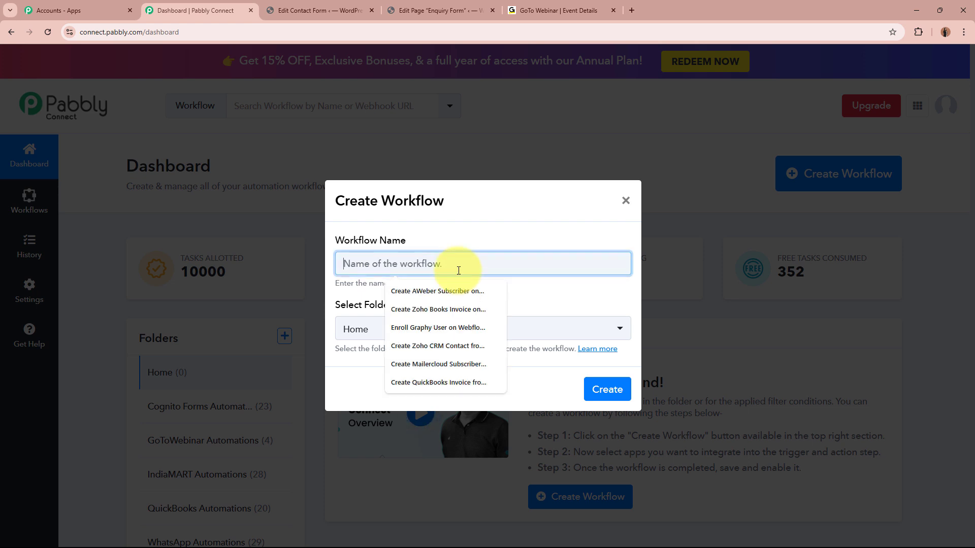
pyautogui.write('Create GoToWebinar Registrant on Contact Form 7 Submission')
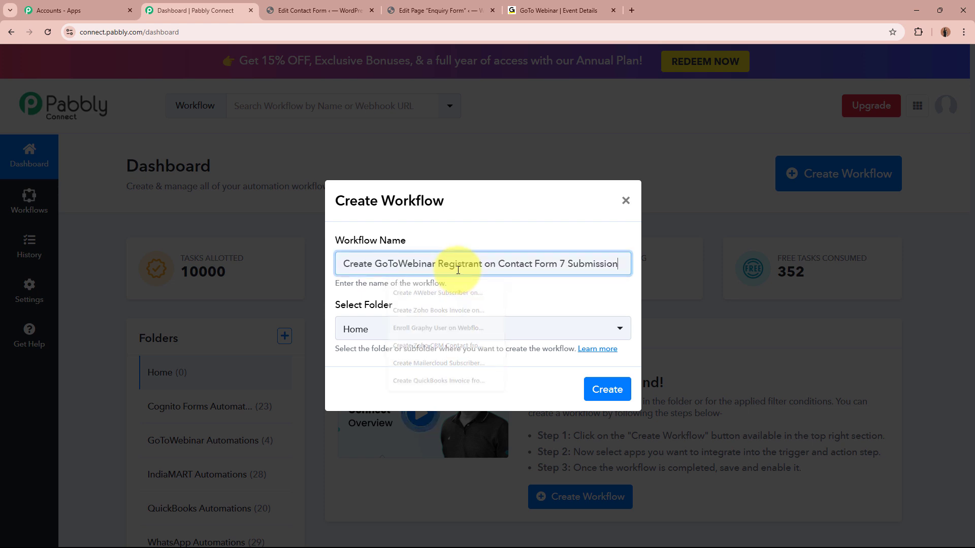
pyautogui.moveTo(347, 263); pyautogui.dragTo(609, 264)
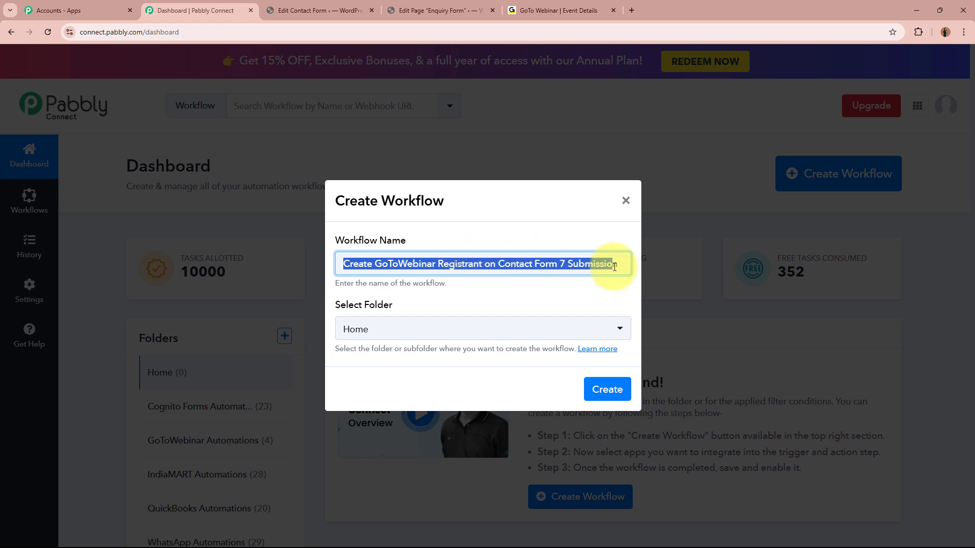
pyautogui.click(577, 298)
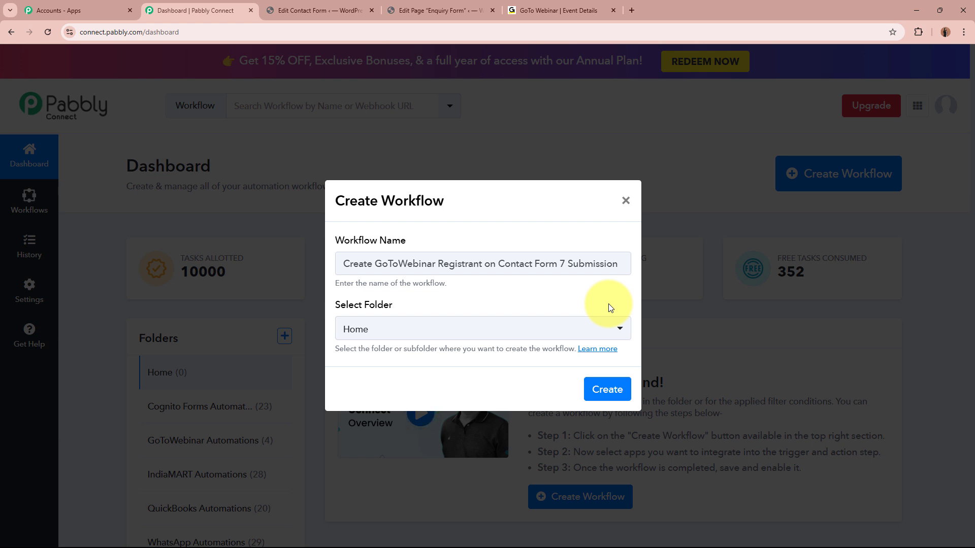
# Step: Put the workflow in the GoToWebinar Automations folder and create it
pyautogui.moveTo(331, 307); pyautogui.dragTo(456, 306)
pyautogui.click(455, 306)
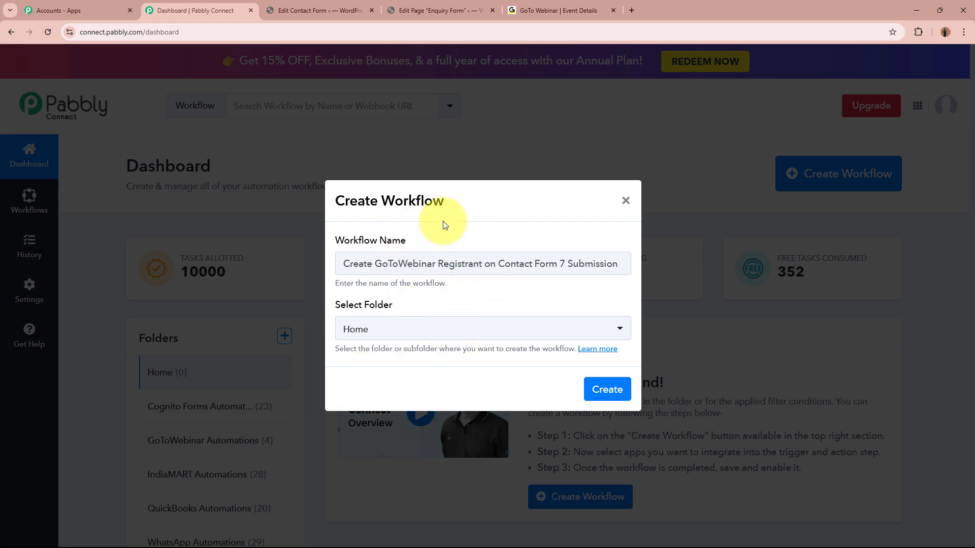
pyautogui.click(452, 331)
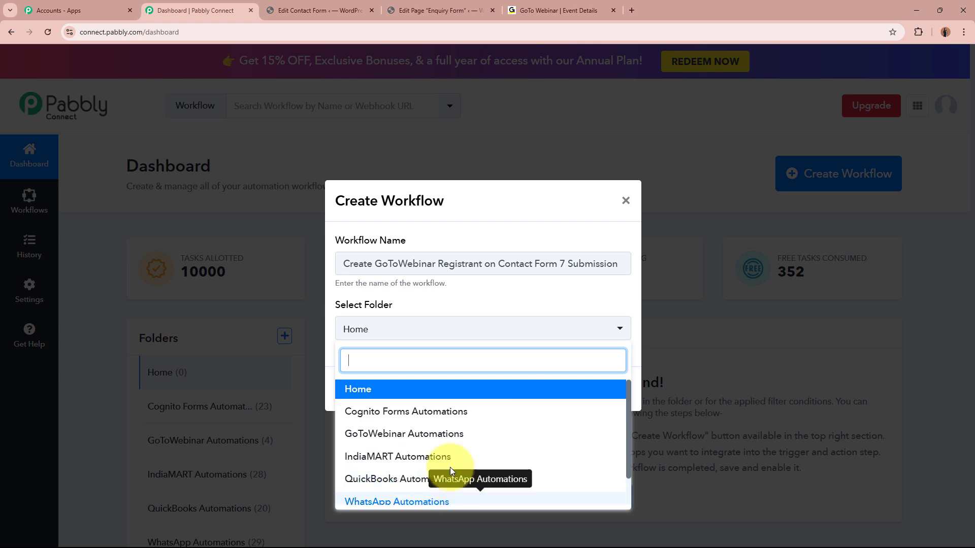
pyautogui.click(426, 434)
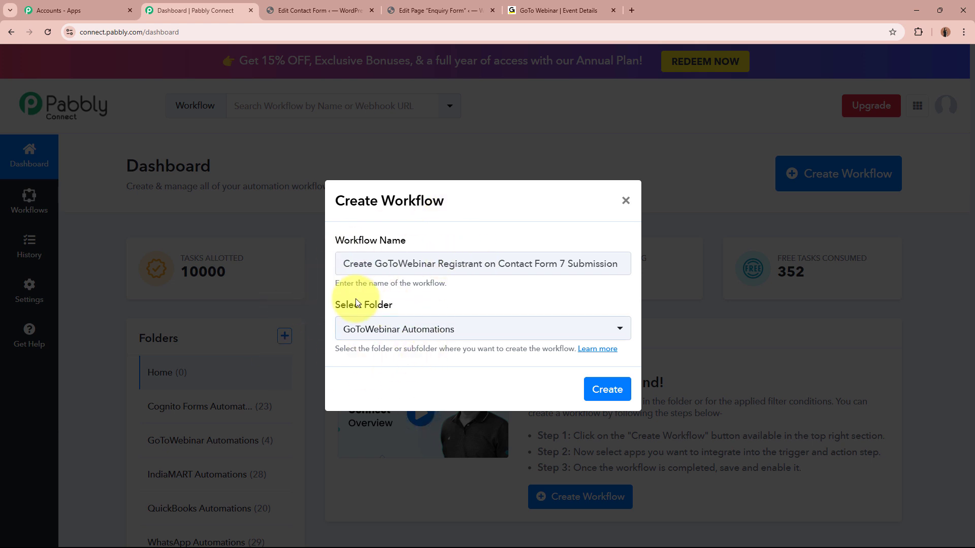
pyautogui.click(626, 392)
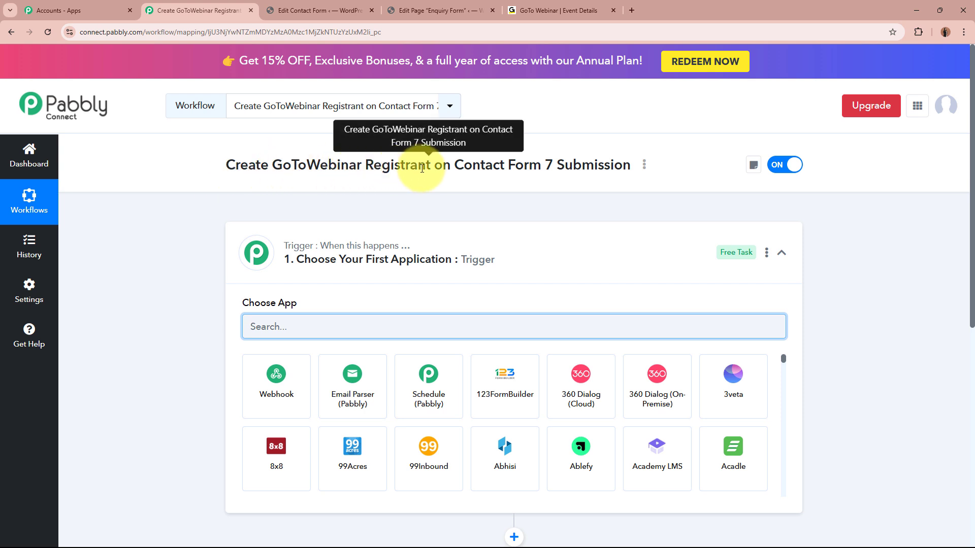
# Step: Search 'Conta' in the trigger's app picker and choose Contact Form 7 as the trigger app
pyautogui.click(573, 268)
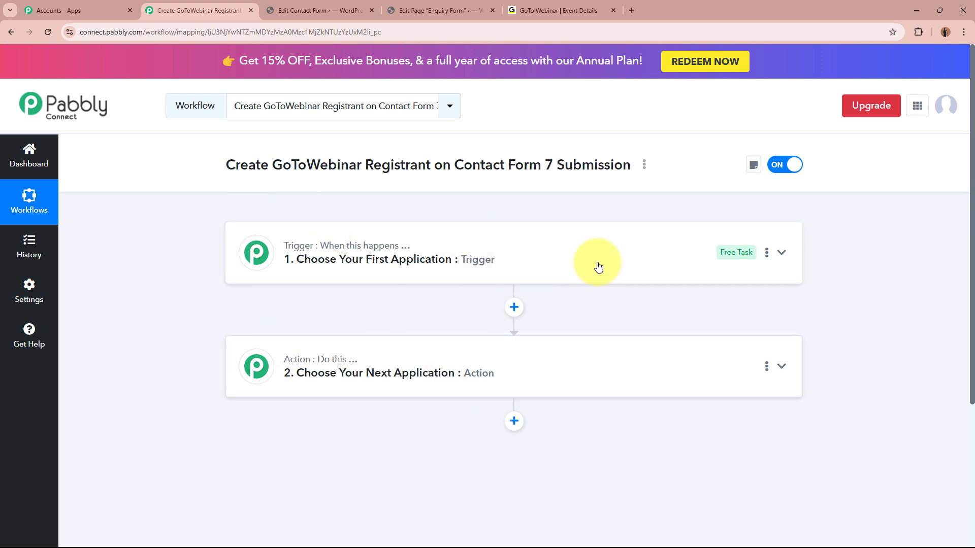
pyautogui.click(663, 247)
pyautogui.click(557, 326)
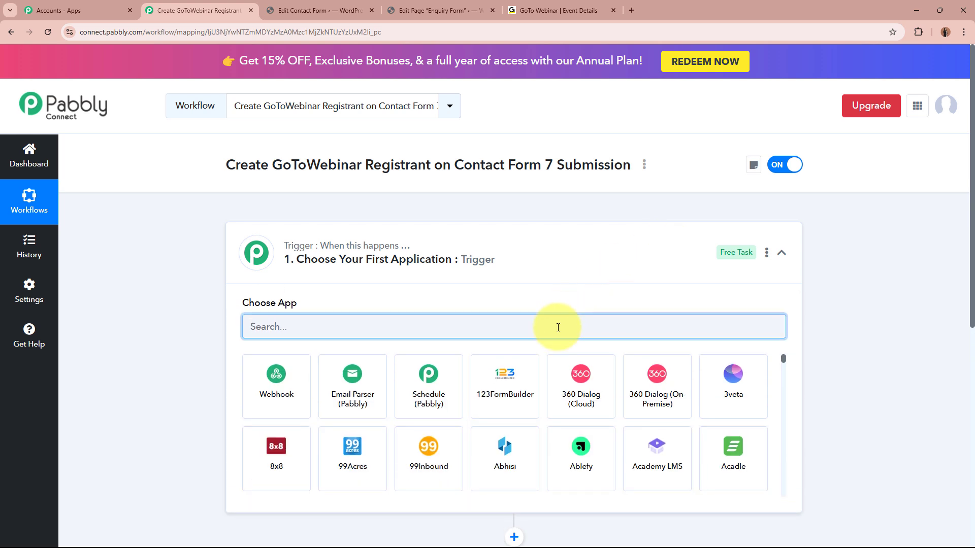
pyautogui.write('Contac')
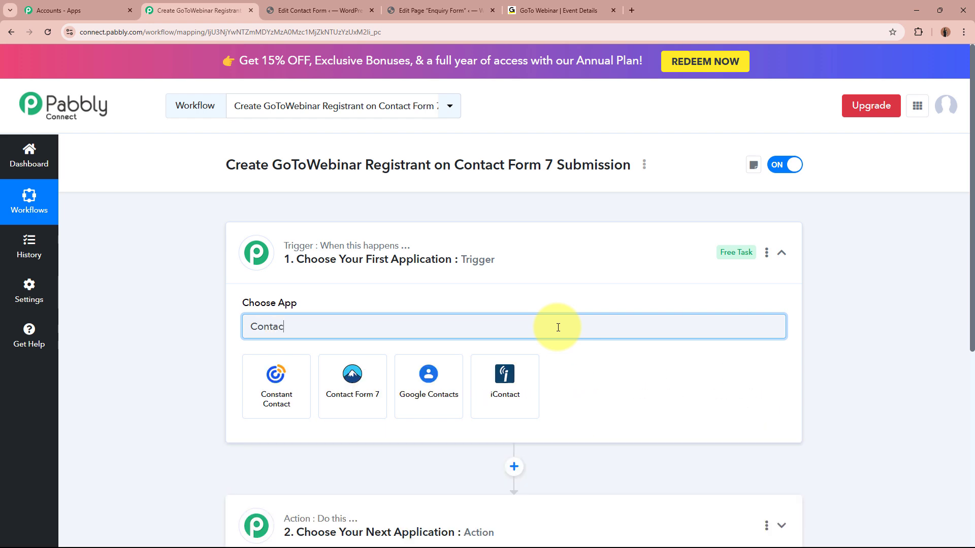
pyautogui.click(361, 383)
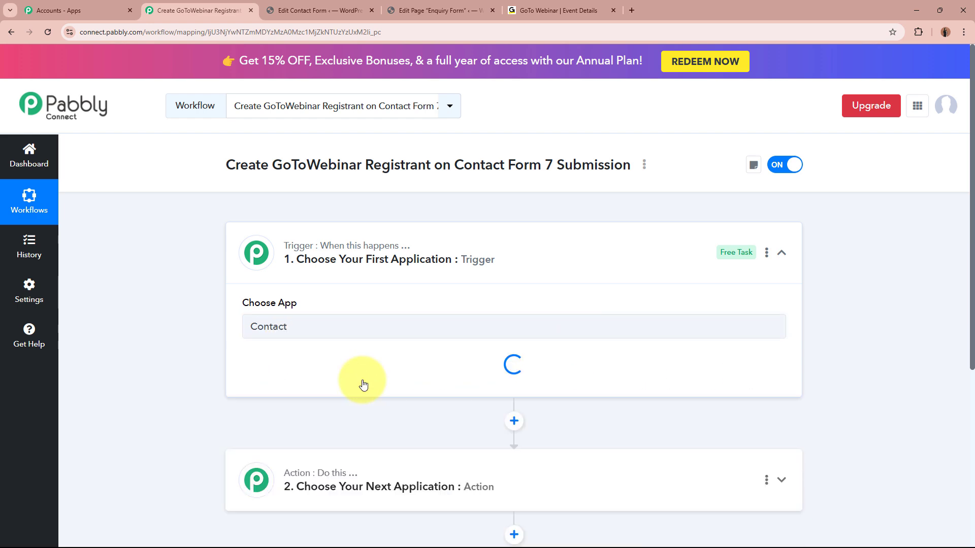
pyautogui.click(327, 8)
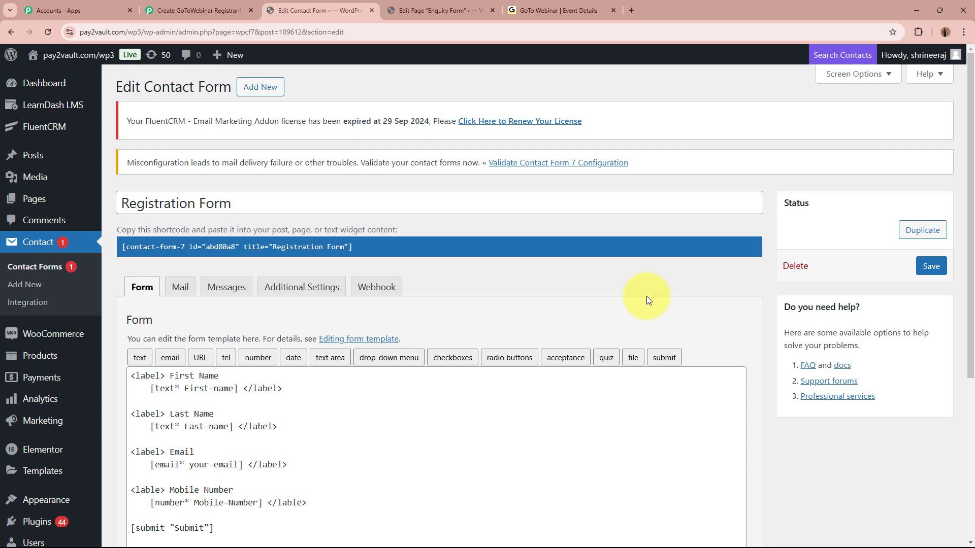
pyautogui.click(196, 10)
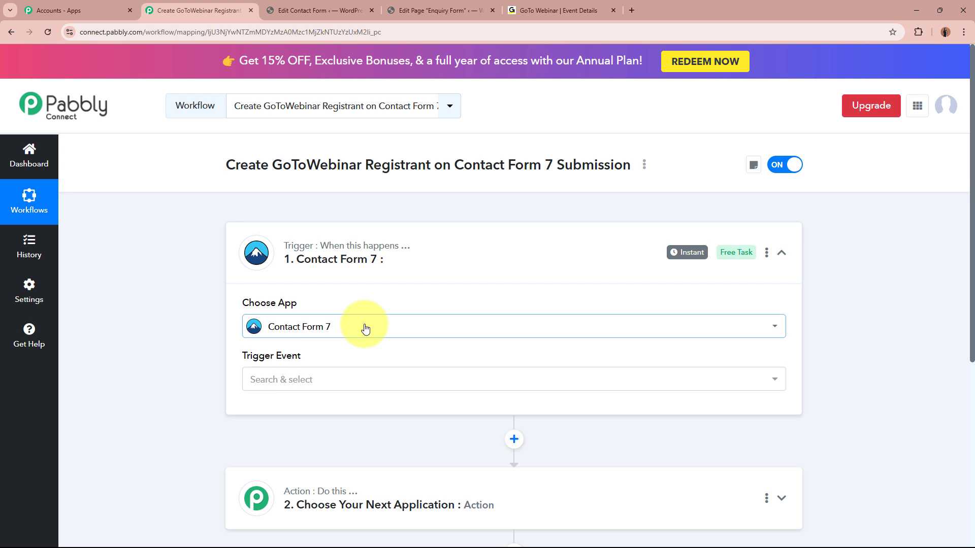
# Step: Set the trigger event to New Form Submission
pyautogui.click(374, 381)
pyautogui.click(371, 435)
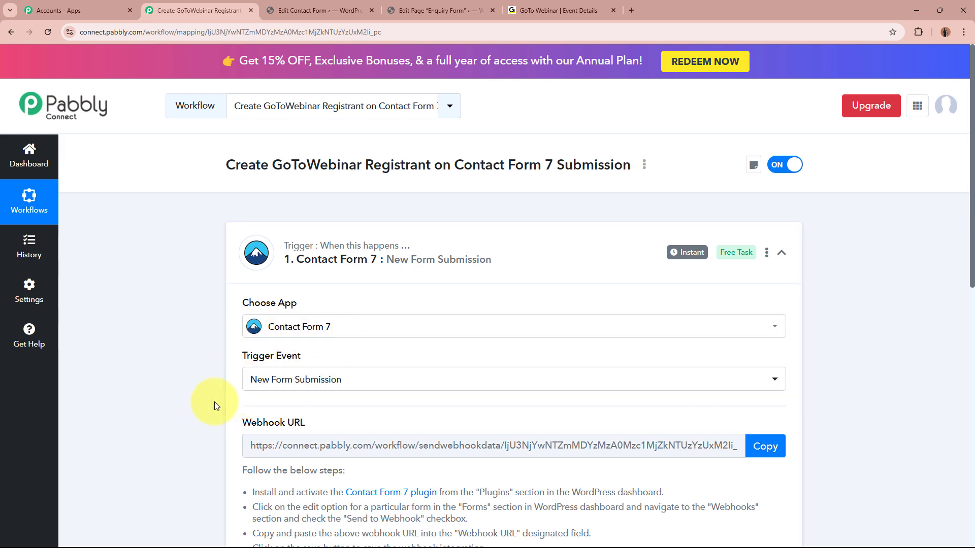
pyautogui.scroll(-2, 214, 401)
pyautogui.moveTo(239, 325); pyautogui.dragTo(318, 327)
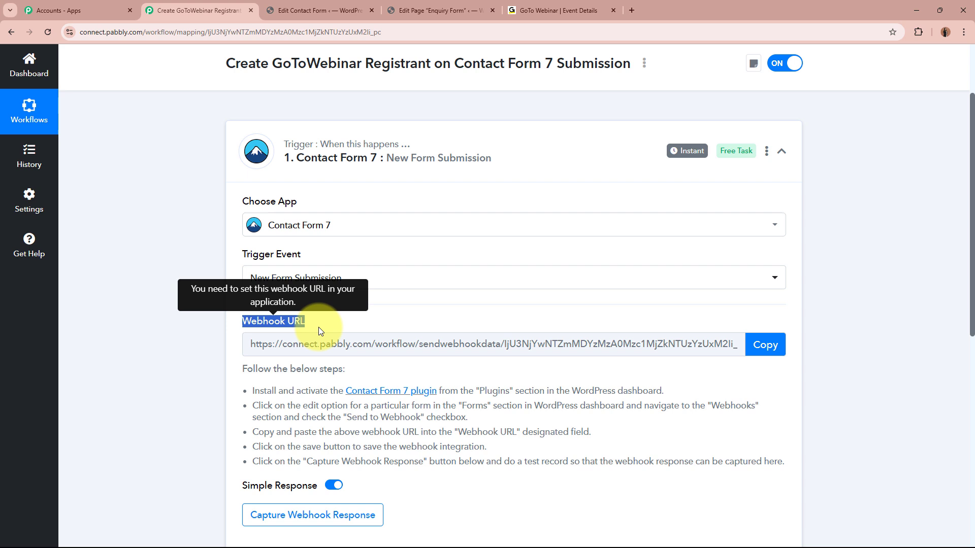
pyautogui.click(140, 359)
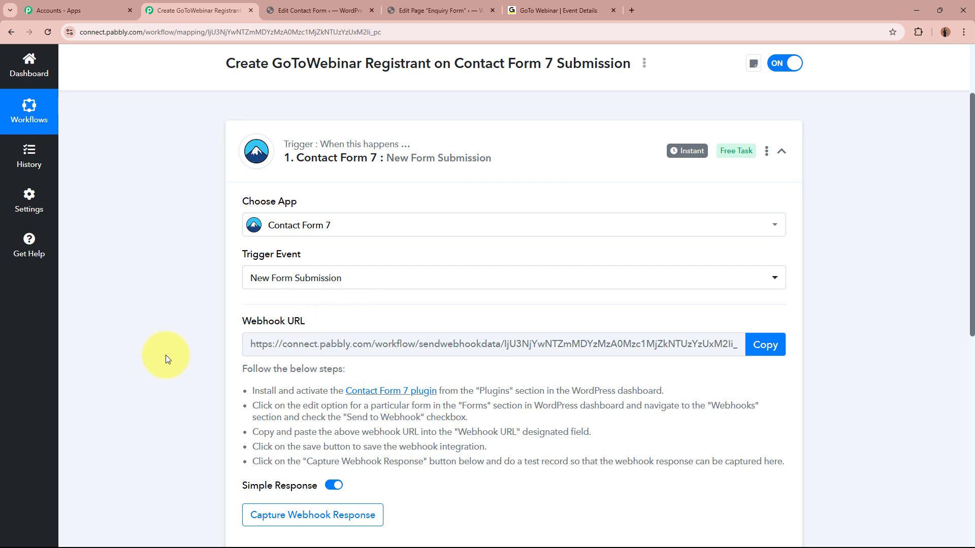
# Step: Copy the trigger's webhook URL for use in WordPress
pyautogui.click(759, 349)
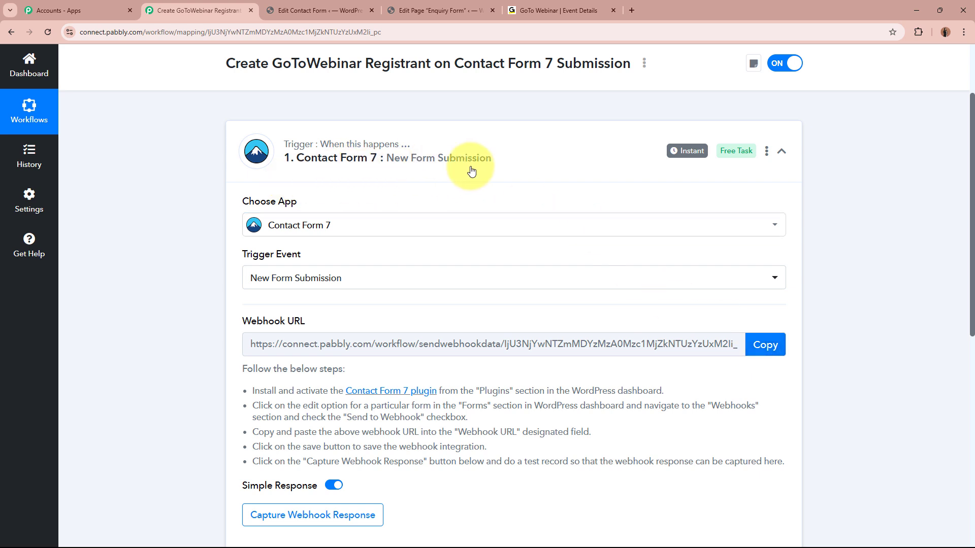
pyautogui.moveTo(242, 369); pyautogui.dragTo(590, 471)
pyautogui.click(590, 471)
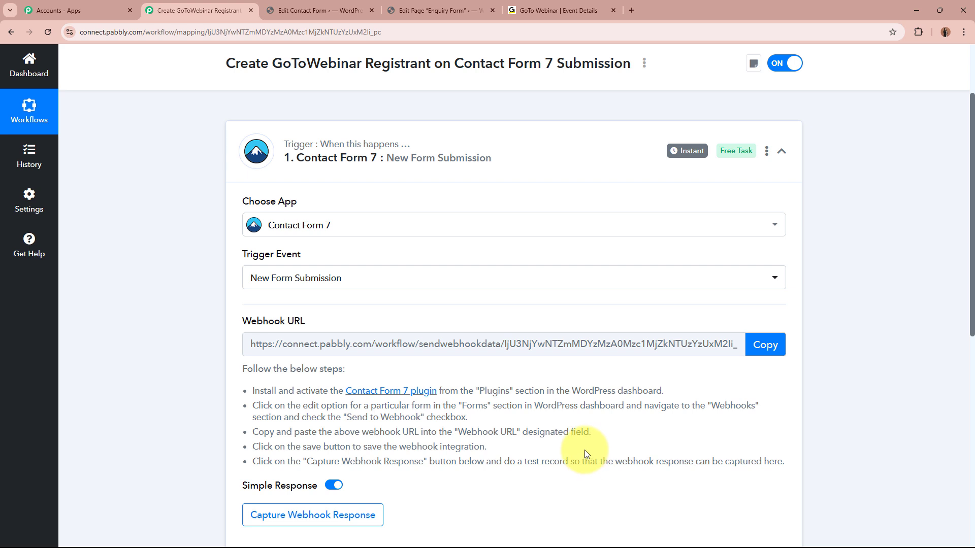
pyautogui.click(767, 344)
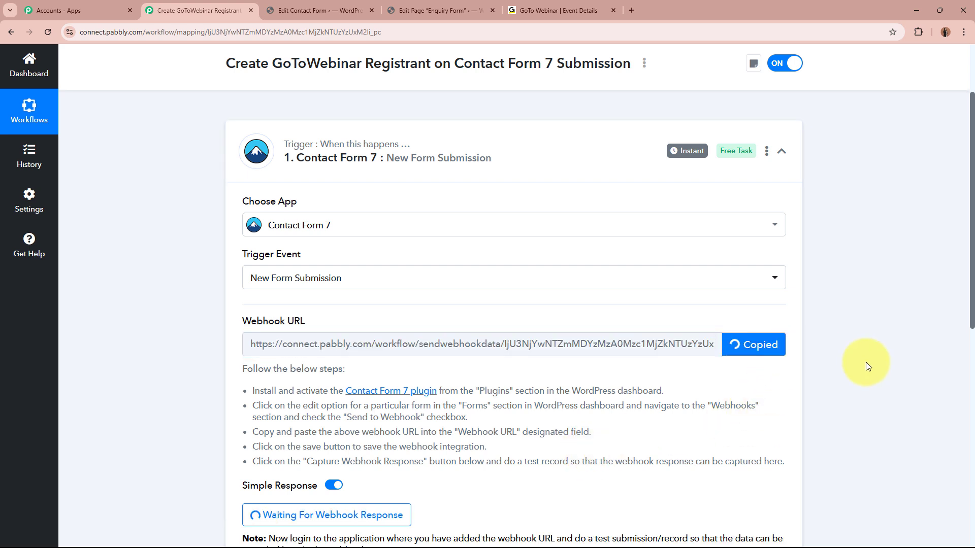
pyautogui.scroll(2, 866, 361)
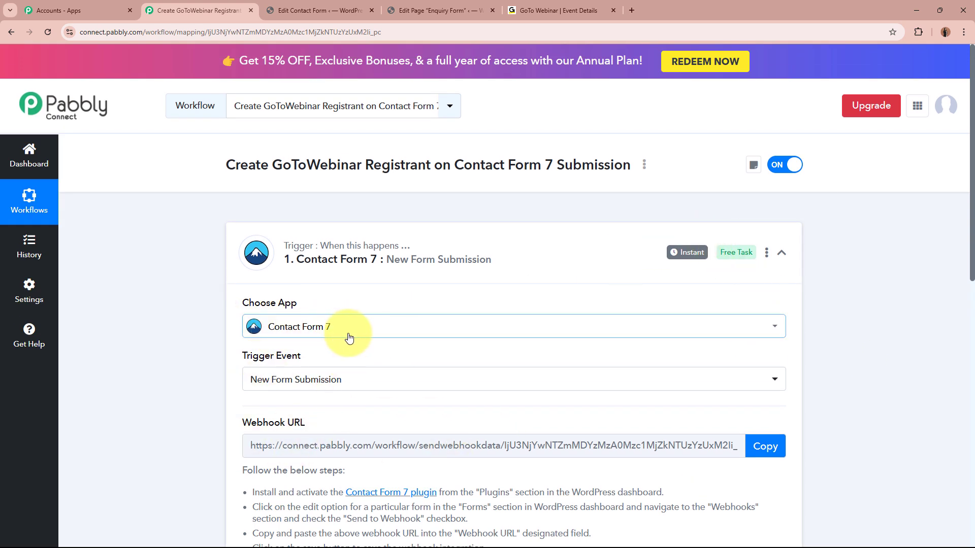
# Step: Search installed plugins for 'contact' to confirm Contact Form 7 and CF7 to Webhook are active
pyautogui.click(351, 4)
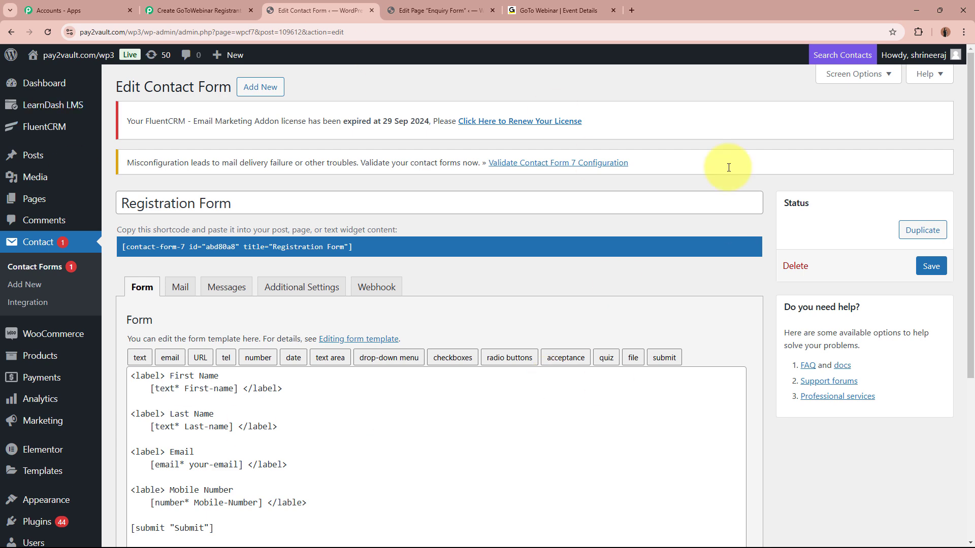
pyautogui.scroll(-4, 32, 496)
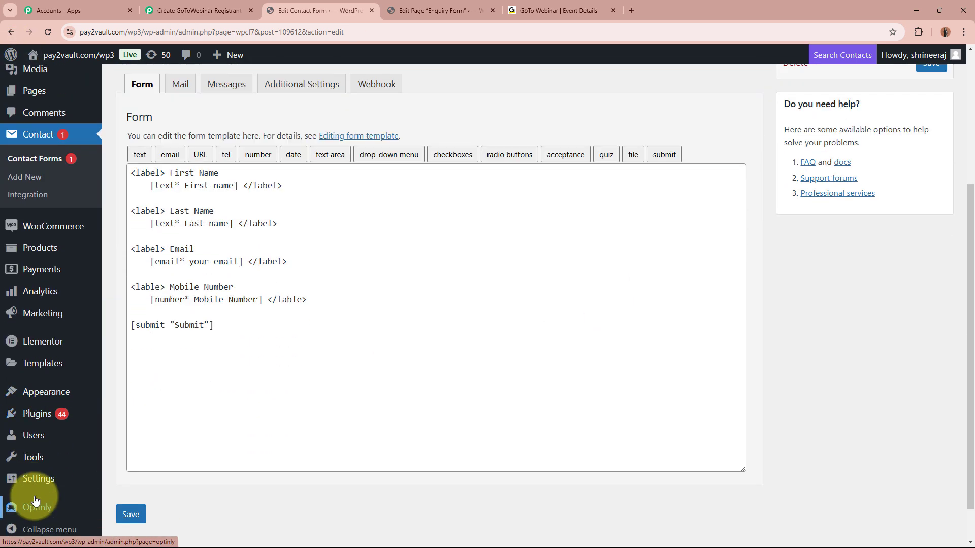
pyautogui.moveTo(34, 421)
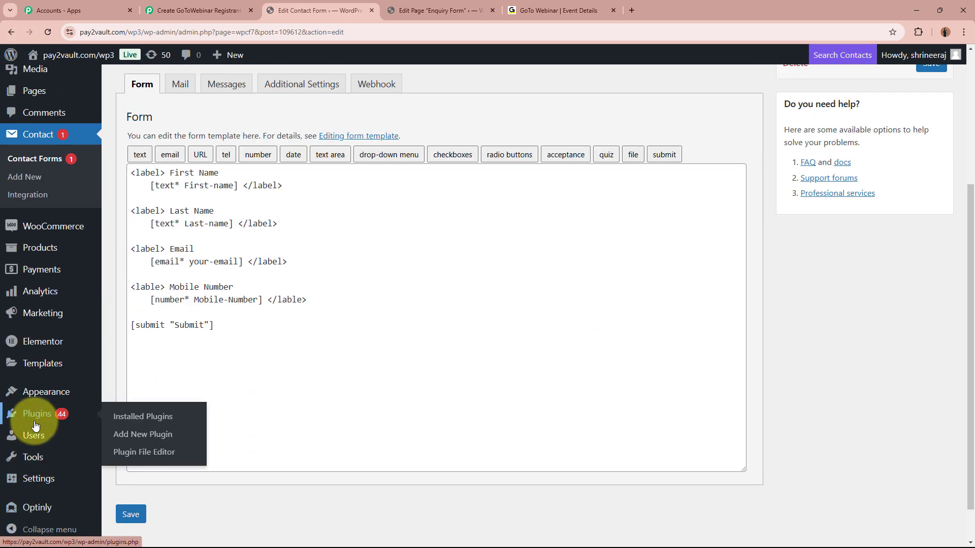
pyautogui.click(132, 422)
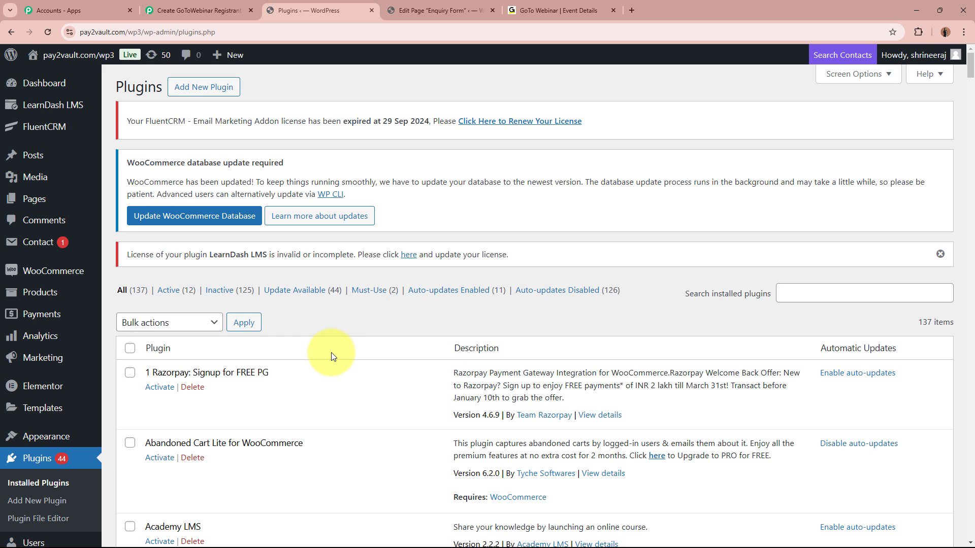
pyautogui.click(867, 295)
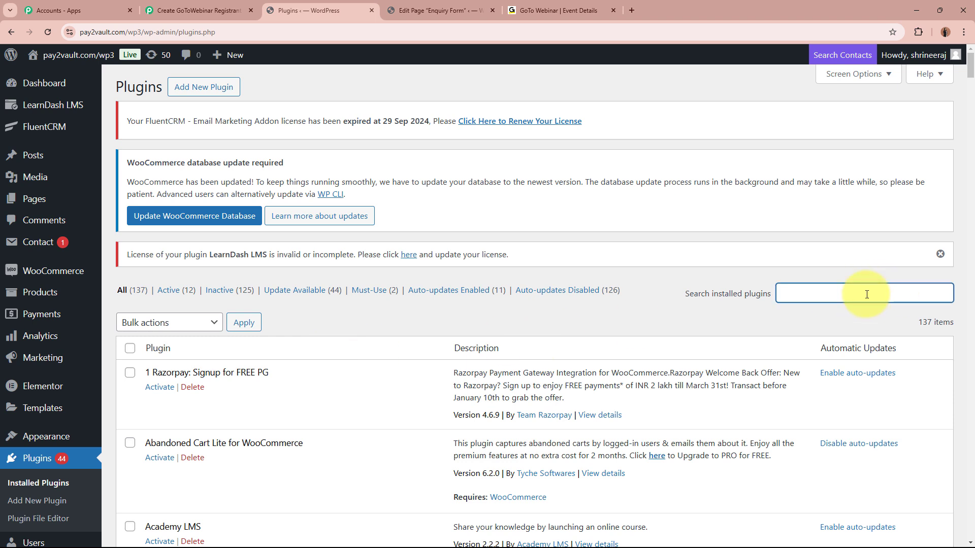
pyautogui.write('contact')
pyautogui.scroll(-4, 158, 294)
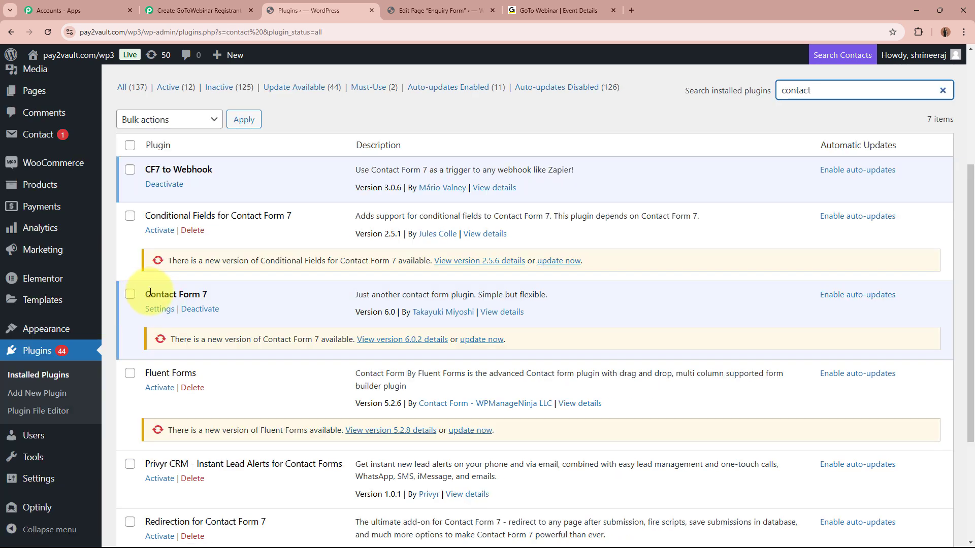
pyautogui.moveTo(150, 292); pyautogui.dragTo(213, 295)
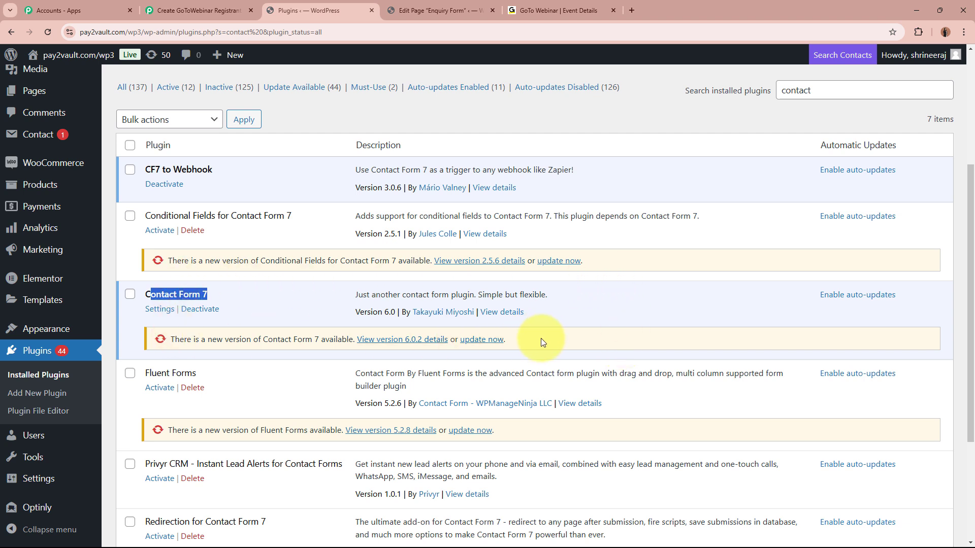
pyautogui.moveTo(45, 282)
pyautogui.scroll(2, 46, 286)
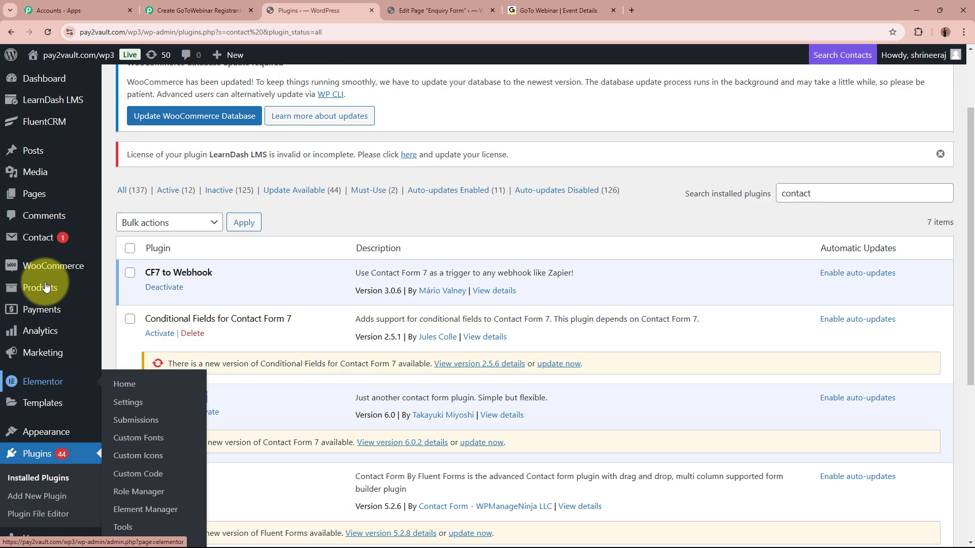
pyautogui.scroll(2, 45, 287)
# Step: Open the Registration Form in the Contact Form 7 editor from the Contact Forms list
pyautogui.moveTo(26, 244)
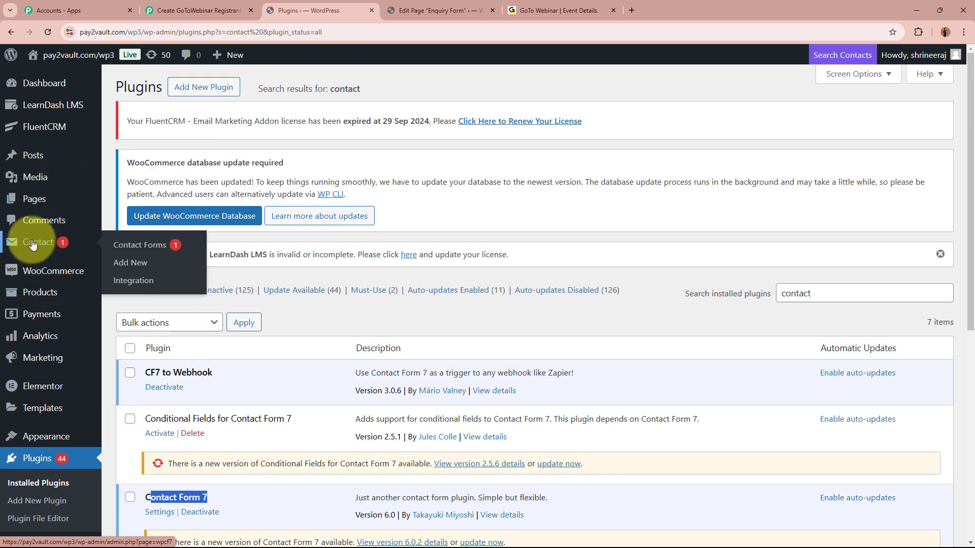
pyautogui.click(129, 246)
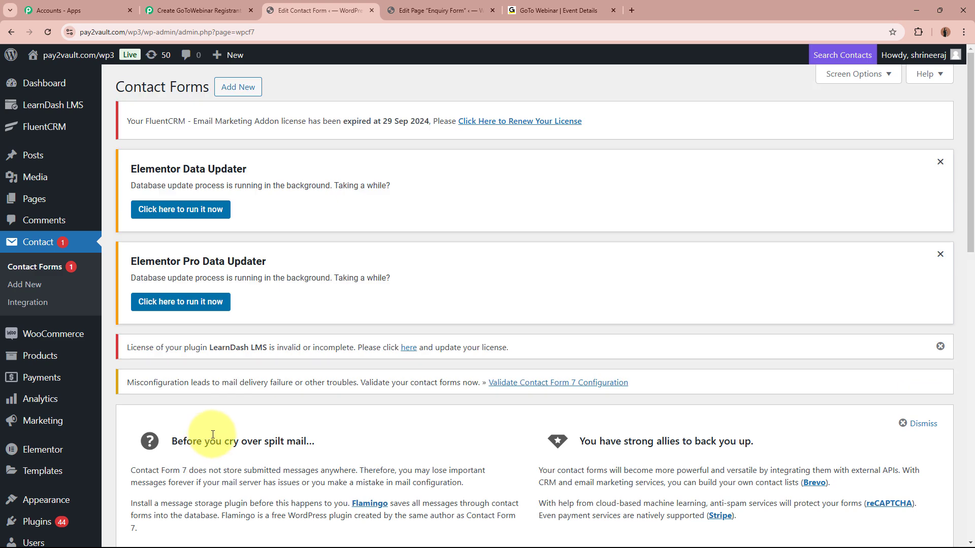
pyautogui.scroll(-15, 212, 422)
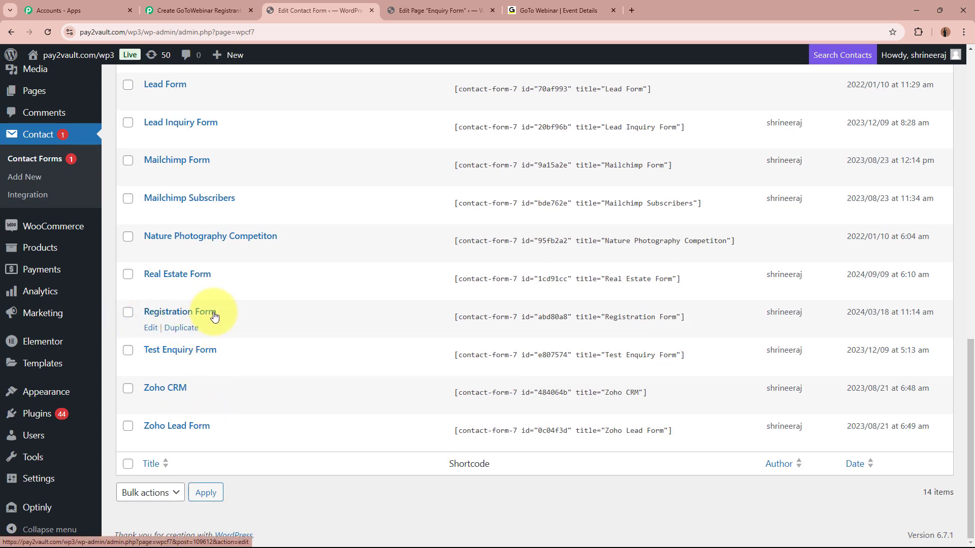
pyautogui.click(150, 329)
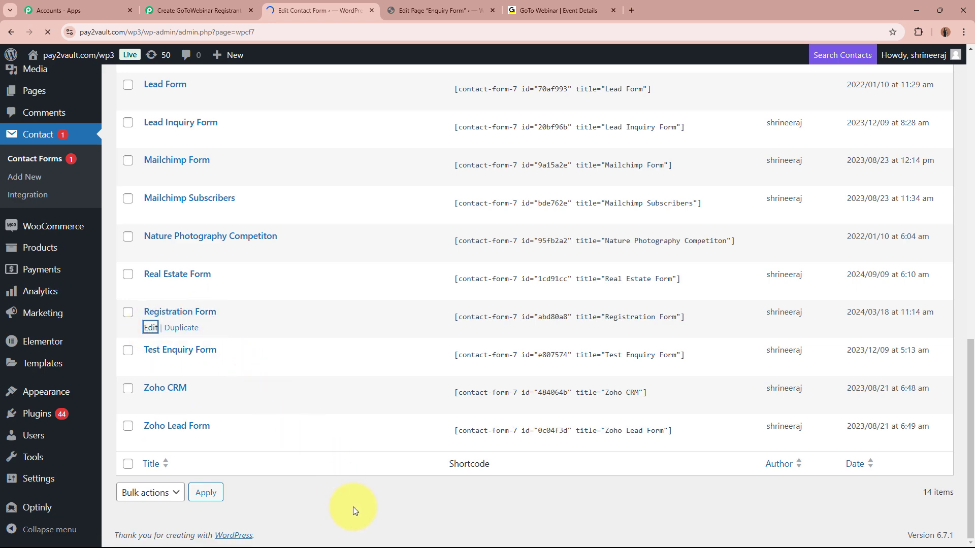
pyautogui.scroll(-4, 474, 428)
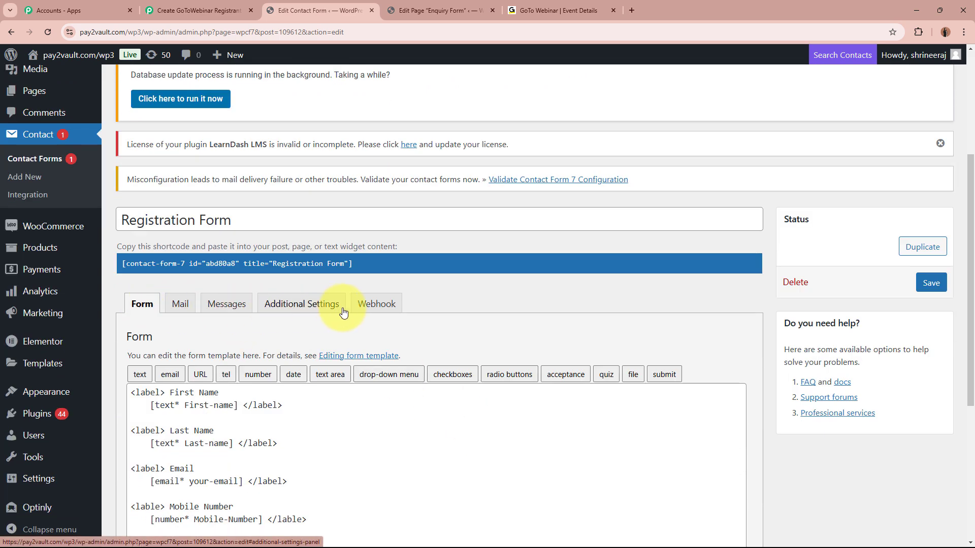
# Step: In the form's Webhook tab, enable Send to Webhook and paste the Pabbly webhook URL
pyautogui.click(373, 309)
pyautogui.click(374, 321)
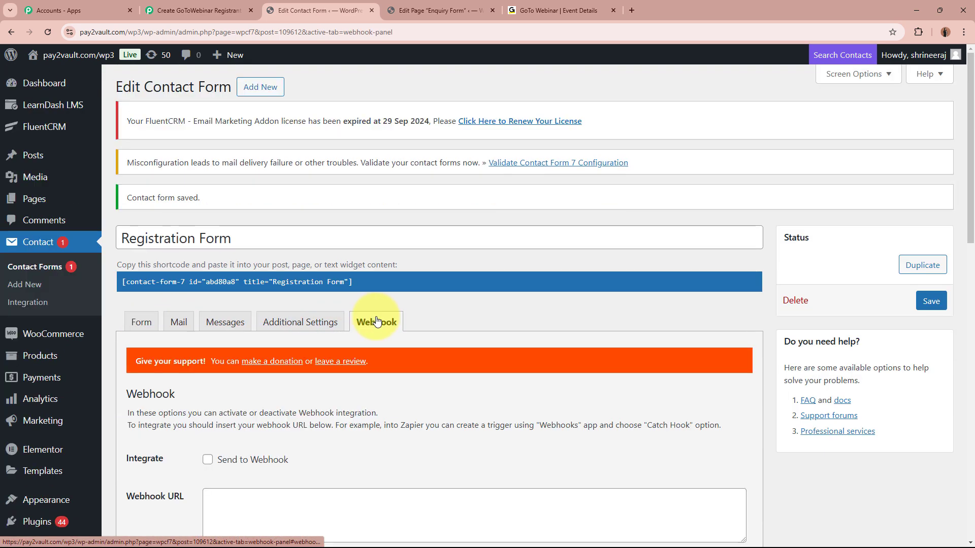
pyautogui.scroll(-2, 388, 421)
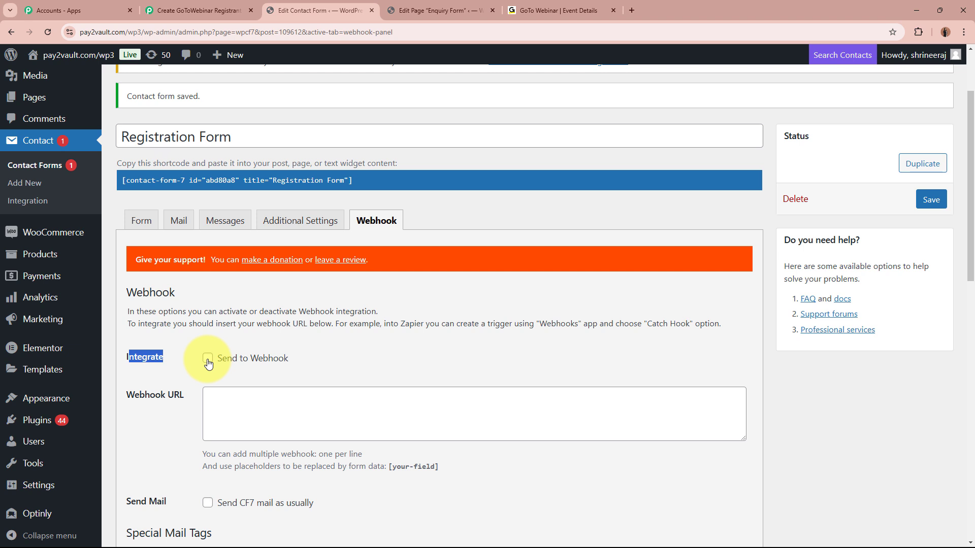
pyautogui.click(208, 360)
pyautogui.click(130, 398)
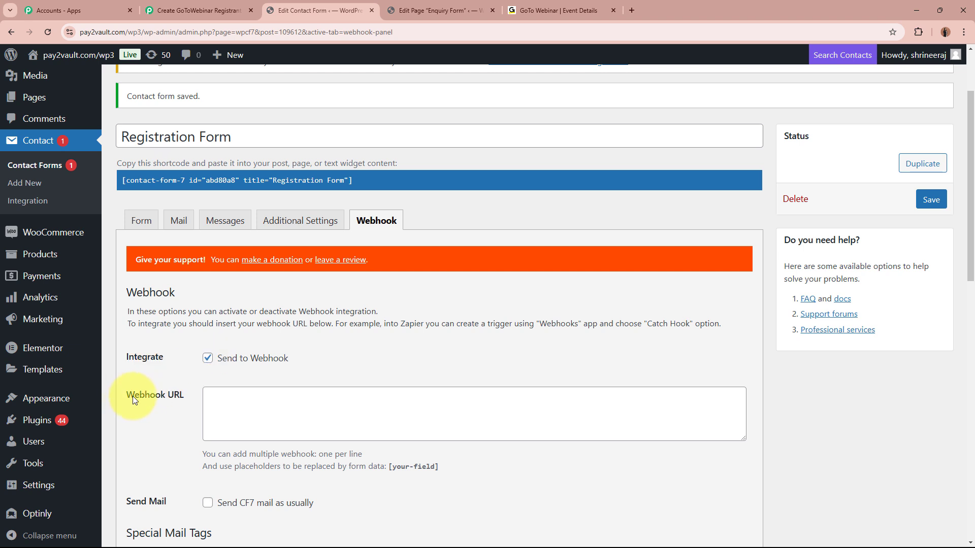
pyautogui.click(271, 405)
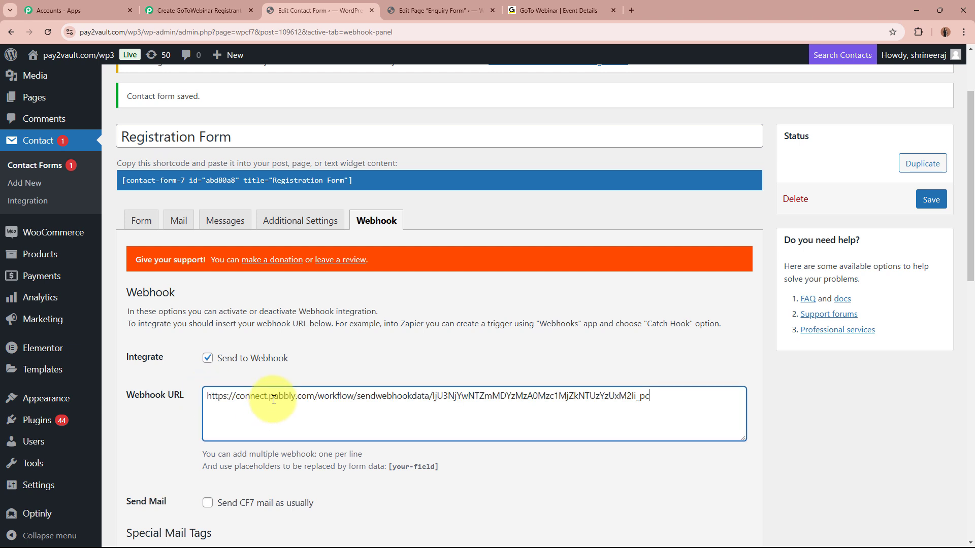
pyautogui.click(397, 350)
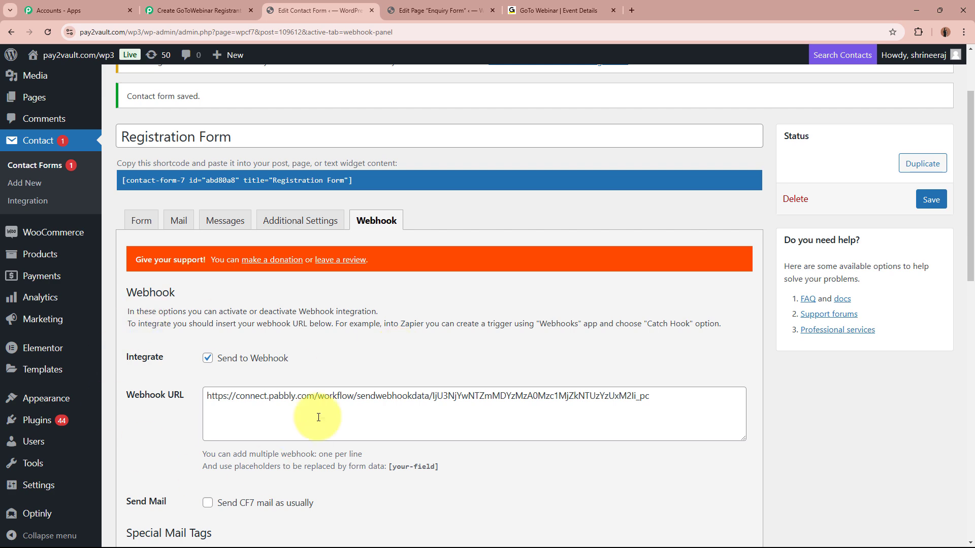
# Step: Save the Registration Form and check the saved notice
pyautogui.scroll(-4, 429, 426)
pyautogui.scroll(4, 428, 427)
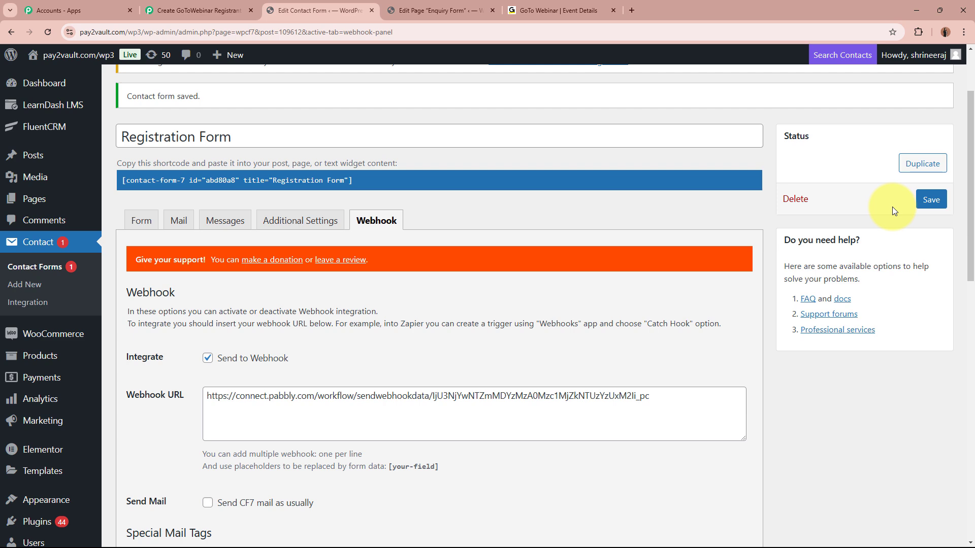
pyautogui.click(932, 200)
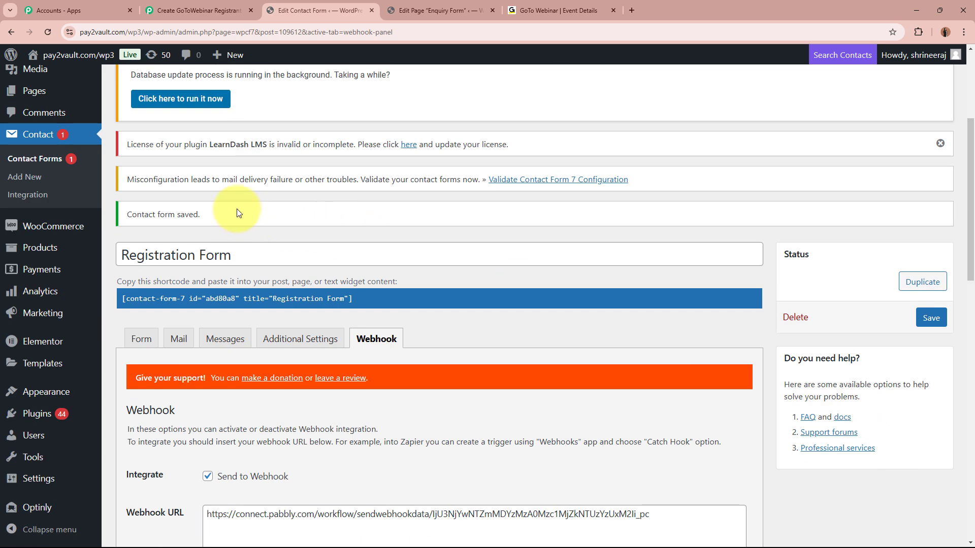
pyautogui.moveTo(236, 213); pyautogui.dragTo(130, 213)
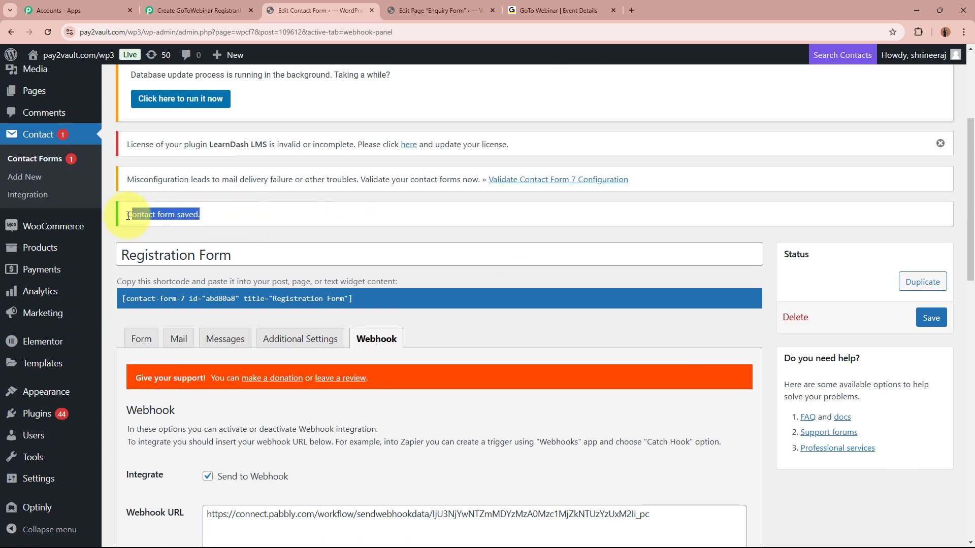
pyautogui.click(330, 218)
pyautogui.scroll(-2, 330, 259)
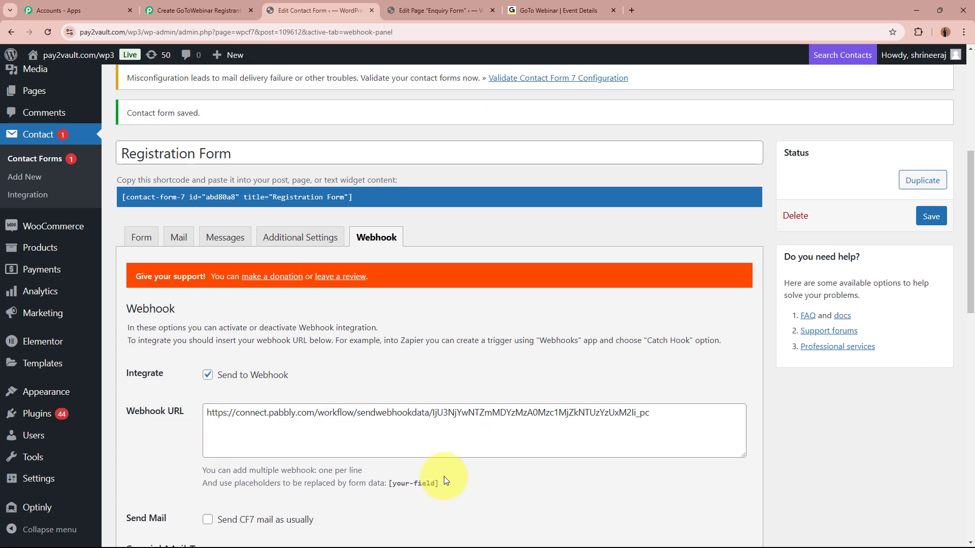
pyautogui.click(141, 237)
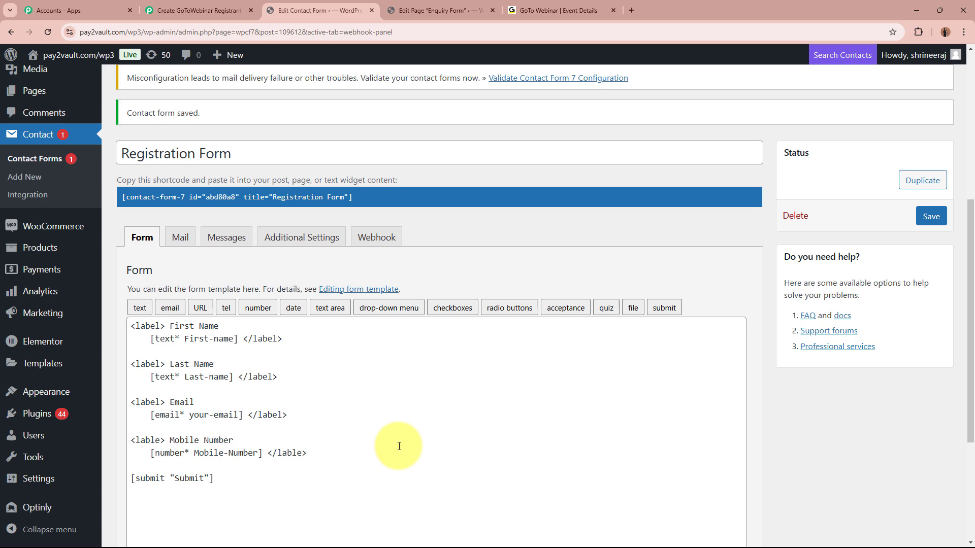
# Step: Check the Pabbly trigger is waiting for a webhook response, then switch to the Registration Form page editor
pyautogui.click(198, 10)
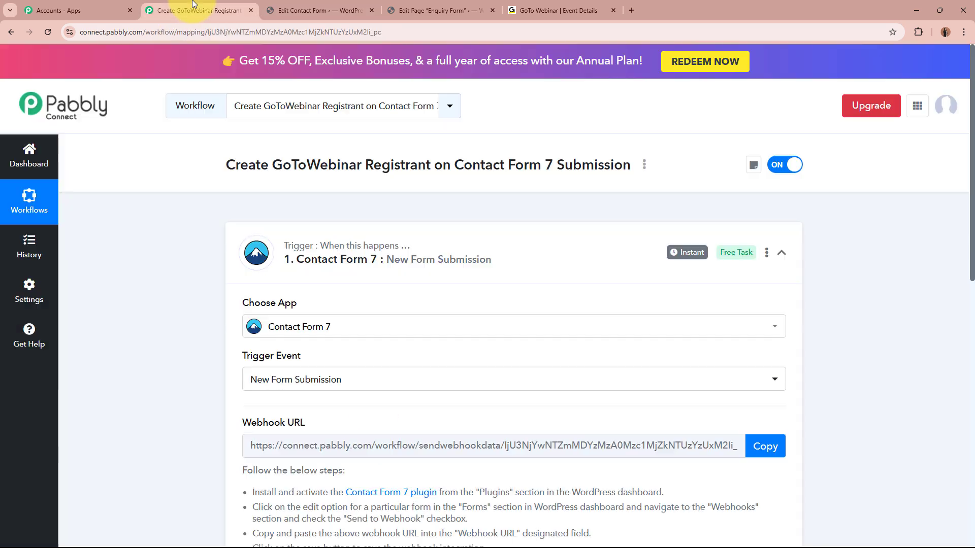
pyautogui.scroll(-5, 127, 292)
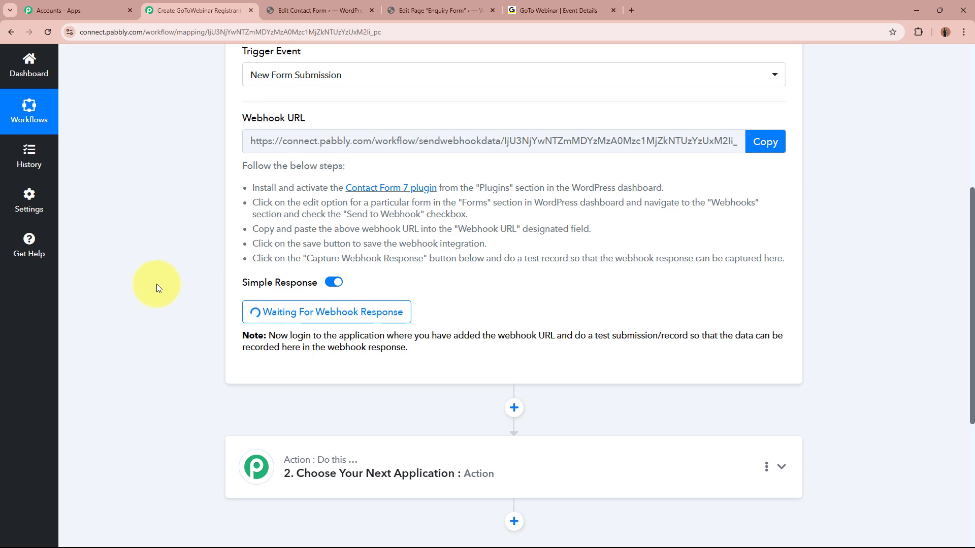
pyautogui.scroll(6, 156, 284)
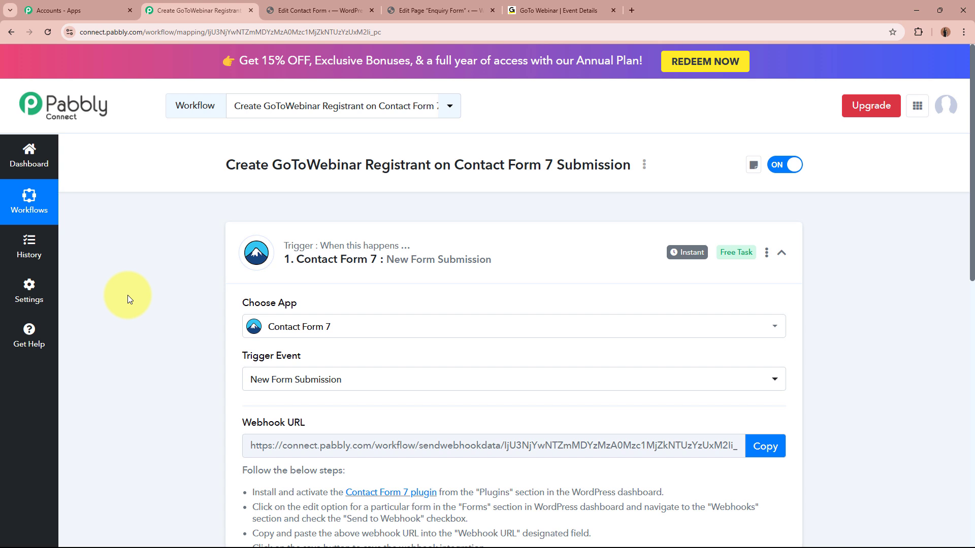
pyautogui.click(317, 10)
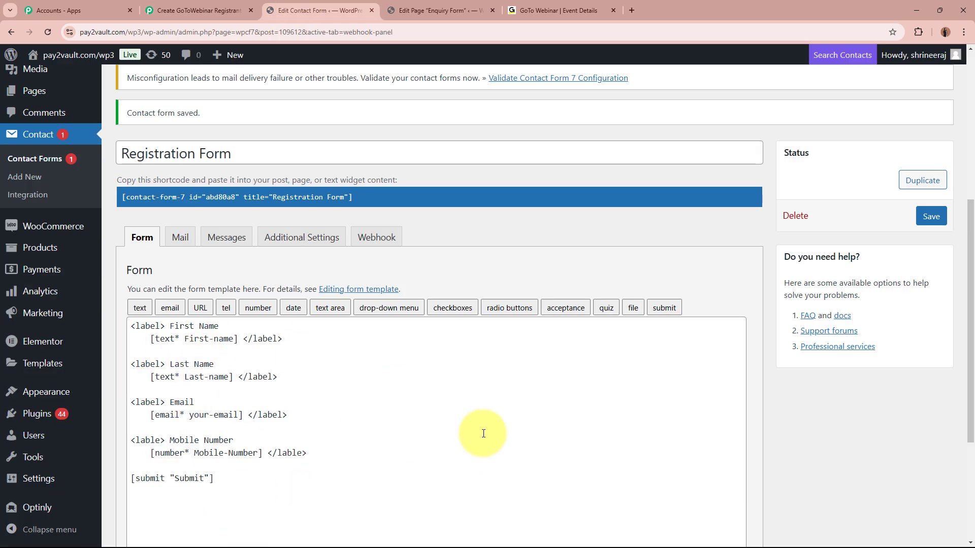
pyautogui.click(201, 10)
pyautogui.scroll(-5, 172, 347)
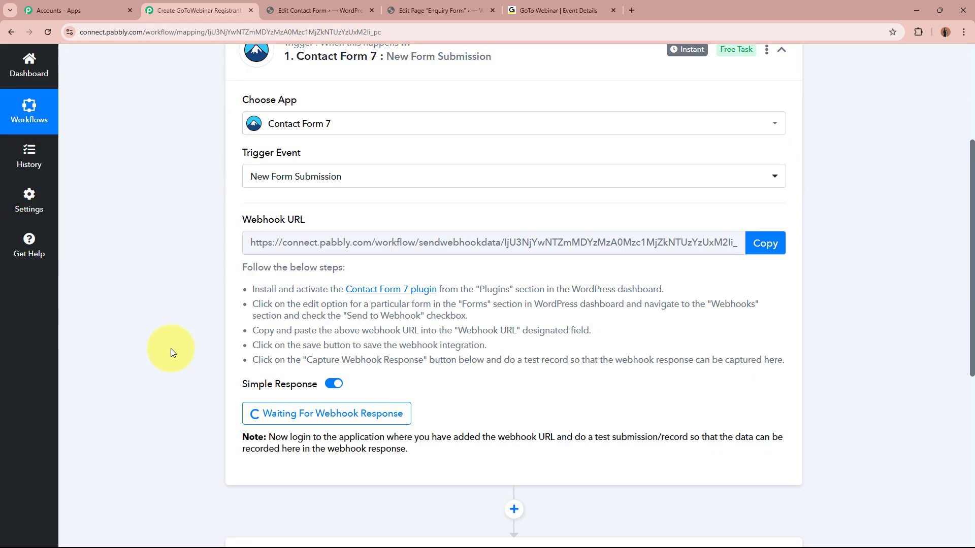
pyautogui.scroll(4, 163, 388)
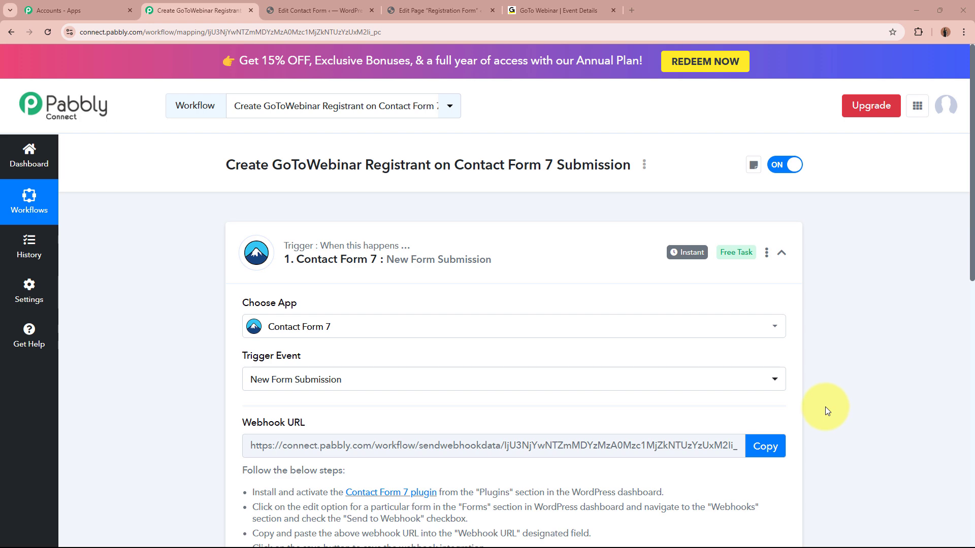
pyautogui.click(439, 10)
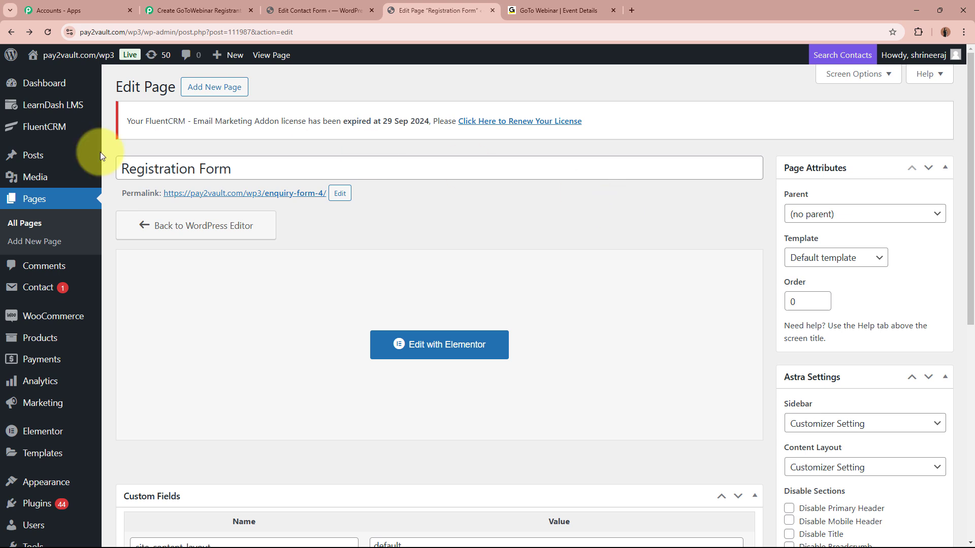
# Step: Open the live Registration Form page in a new tab
pyautogui.rightClick(224, 198)
pyautogui.click(256, 210)
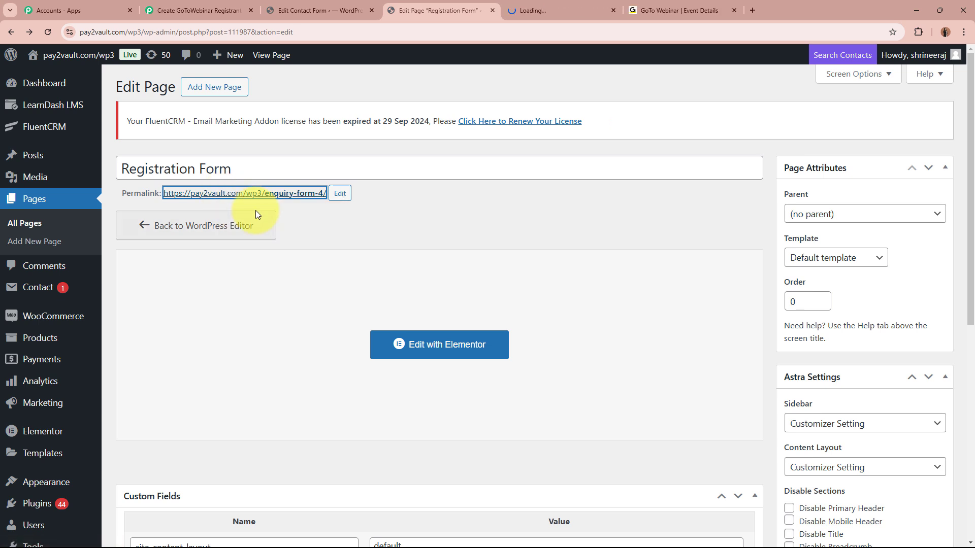
pyautogui.click(578, 6)
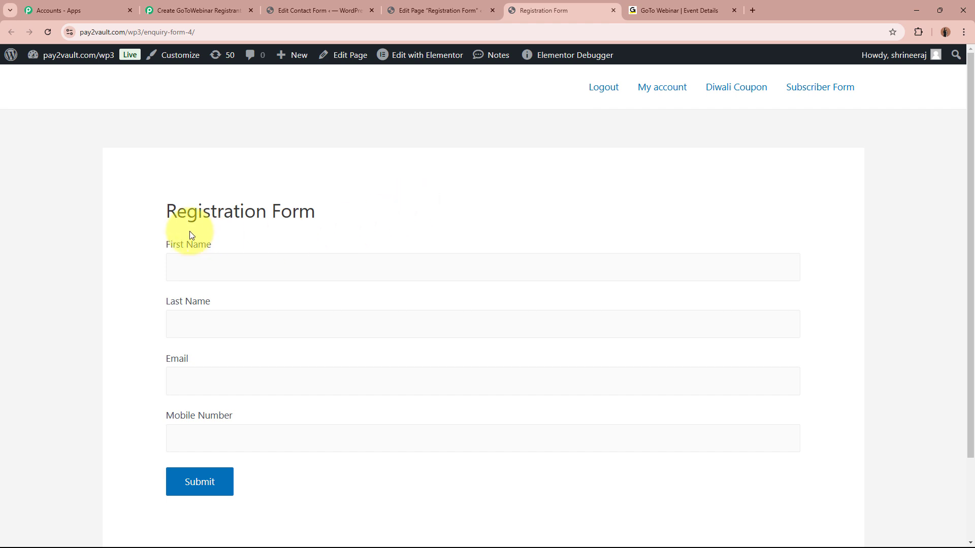
pyautogui.moveTo(166, 249); pyautogui.dragTo(226, 273)
# Step: Fill the form with a test first name, last name, email address and mobile number, then submit it
pyautogui.click(225, 272)
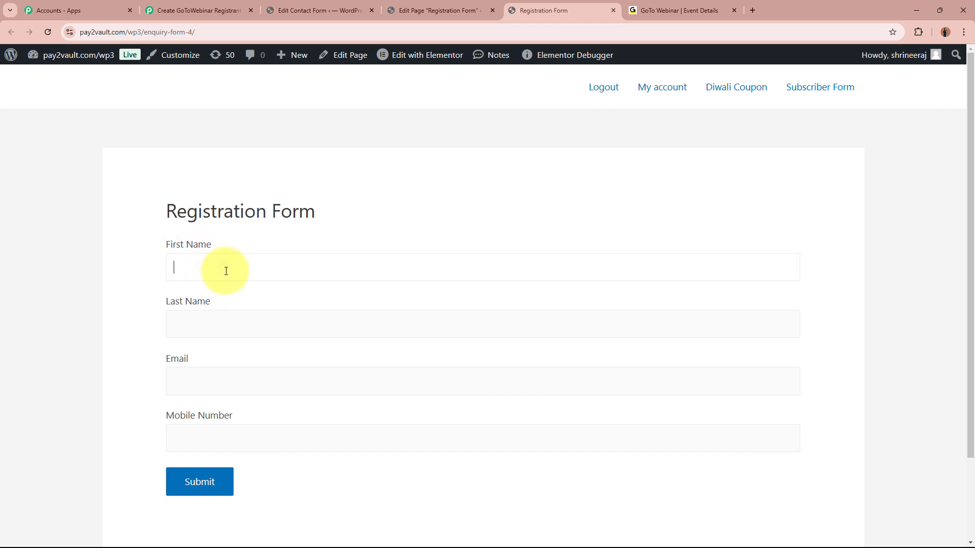
pyautogui.write('Smar')
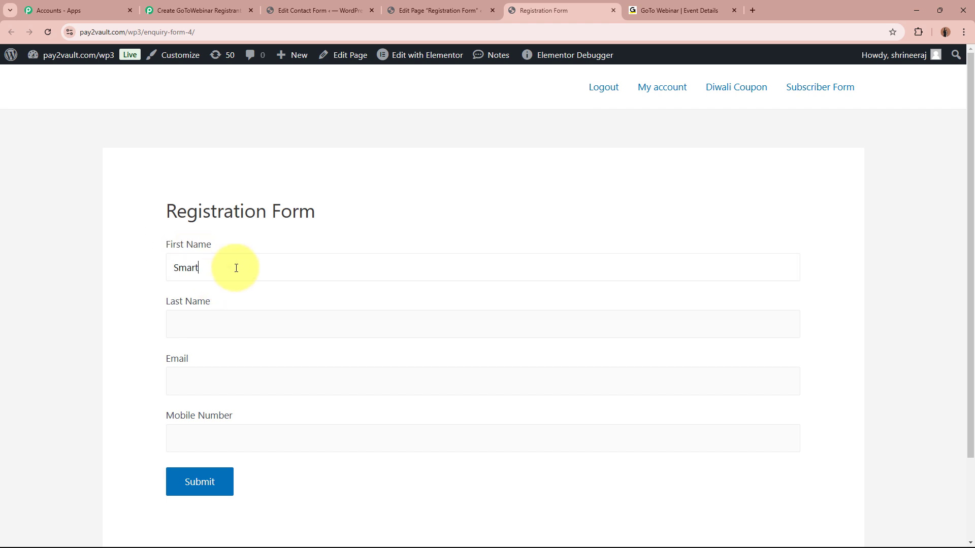
pyautogui.write('t')
pyautogui.click(273, 328)
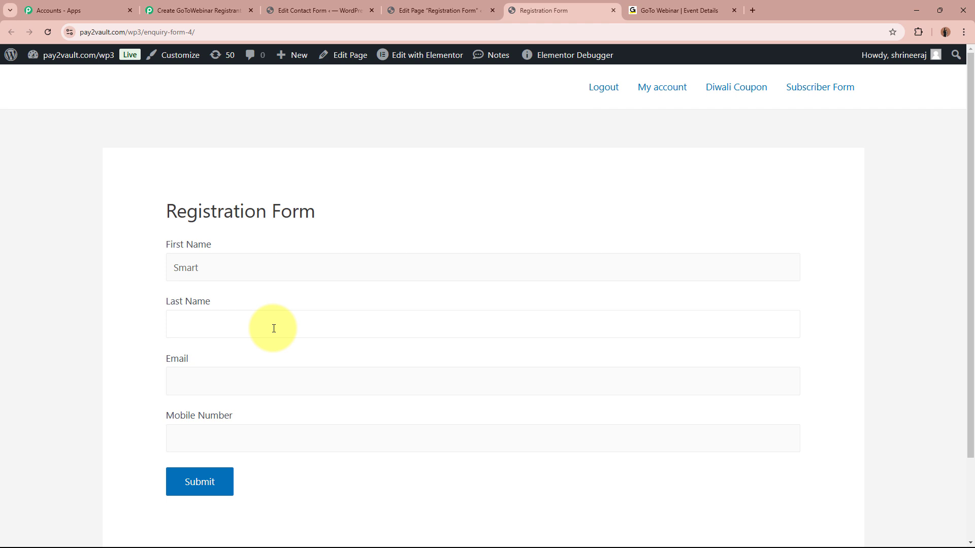
pyautogui.write('Test56')
pyautogui.click(249, 378)
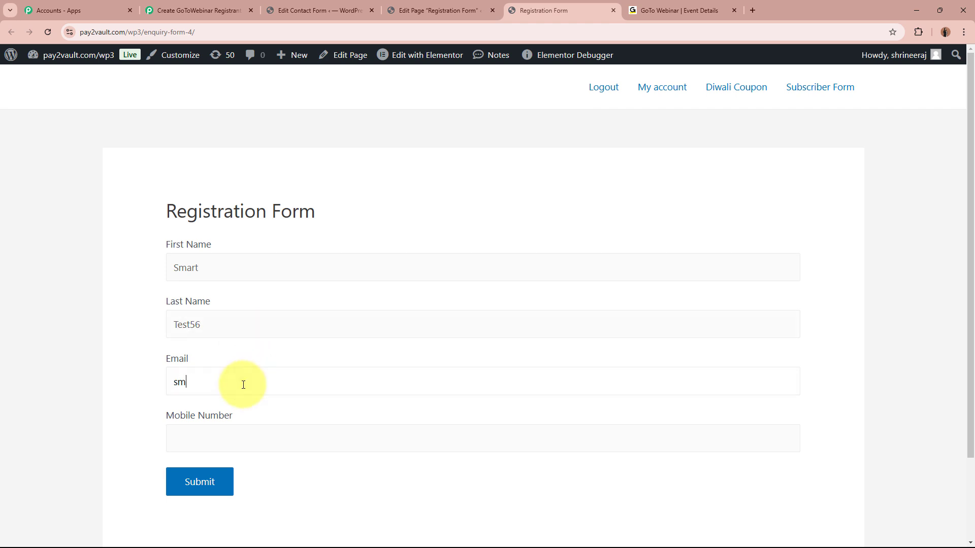
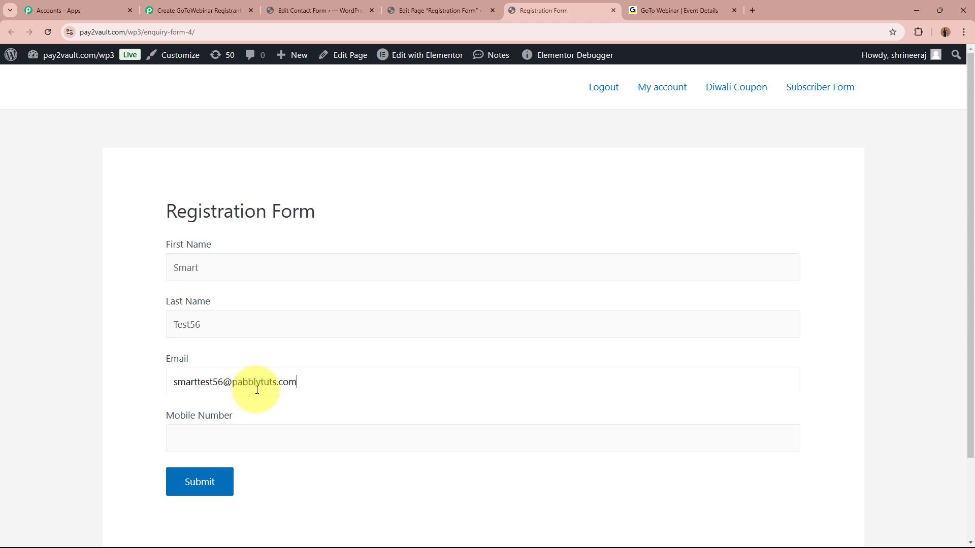
pyautogui.click(276, 440)
pyautogui.write('+')
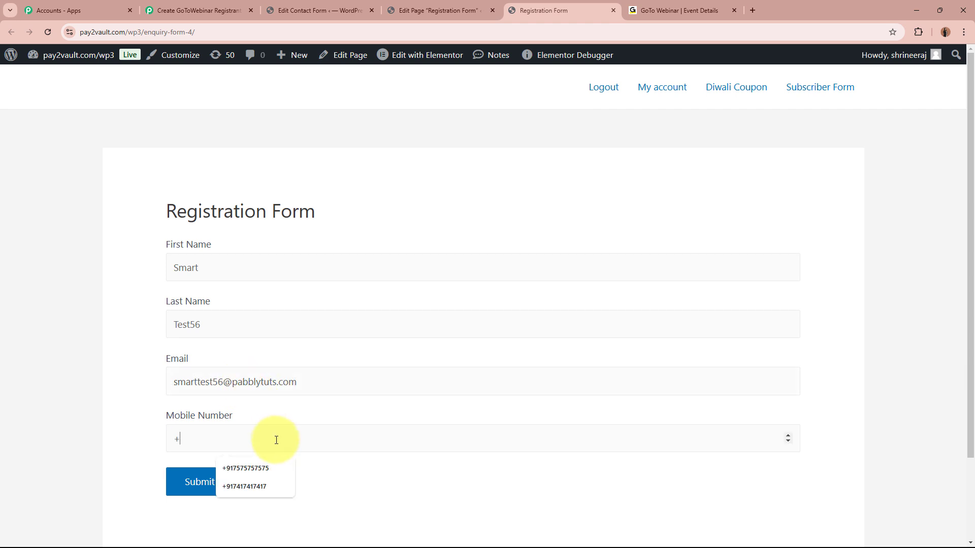
pyautogui.write('9177777')
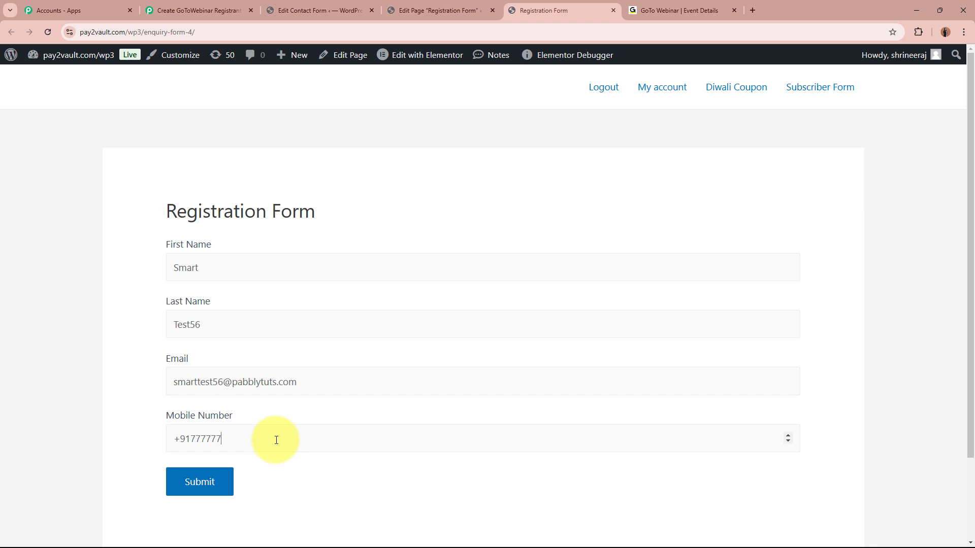
pyautogui.write('7777')
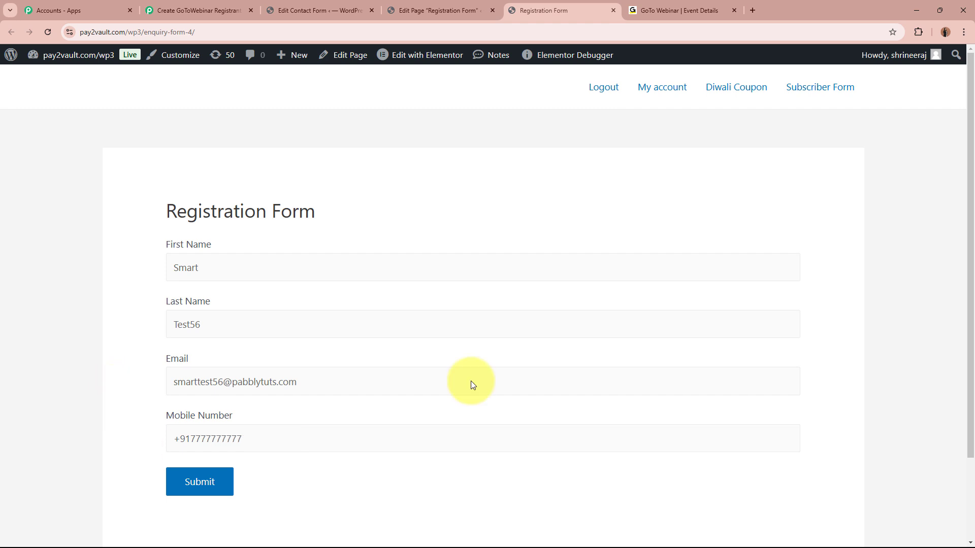
pyautogui.click(227, 474)
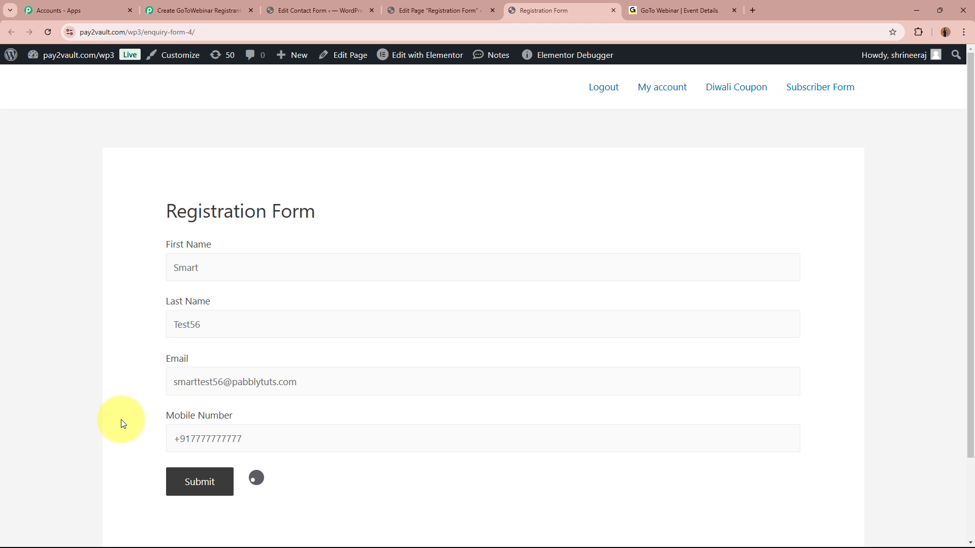
# Step: Confirm the message-sent notice below the submitted form
pyautogui.scroll(-2, 482, 425)
pyautogui.moveTo(177, 421); pyautogui.dragTo(392, 418)
pyautogui.click(392, 417)
pyautogui.scroll(2, 456, 395)
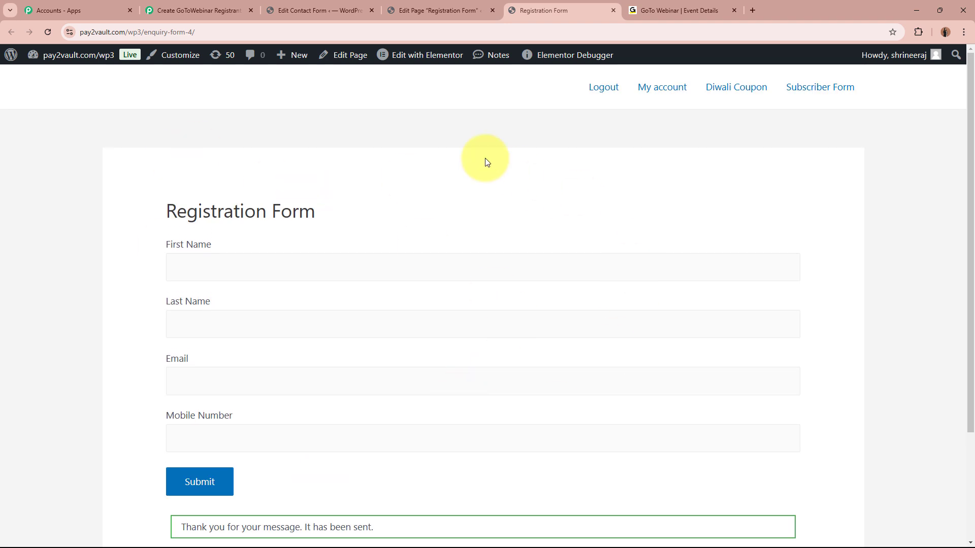
# Step: Review the captured Response A fields: First-name, Last-name, Mobile-Number and Your-email values
pyautogui.click(199, 10)
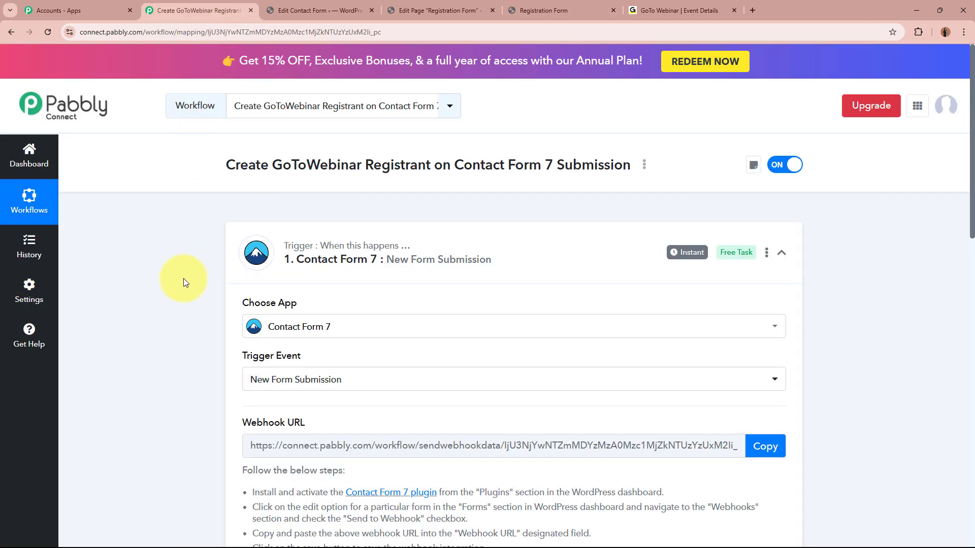
pyautogui.scroll(-1, 184, 280)
pyautogui.scroll(-9, 183, 285)
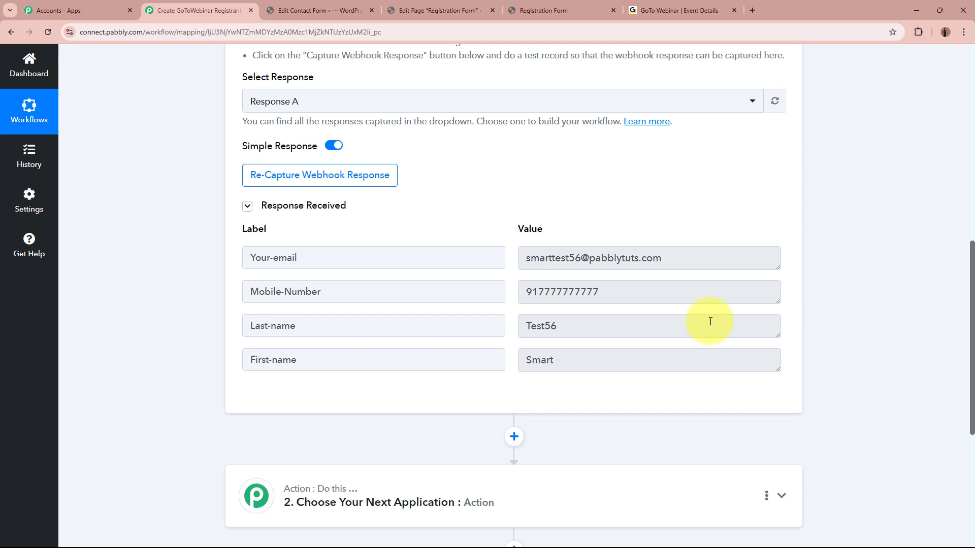
pyautogui.click(327, 359)
pyautogui.click(647, 363)
pyautogui.moveTo(312, 327); pyautogui.dragTo(166, 321)
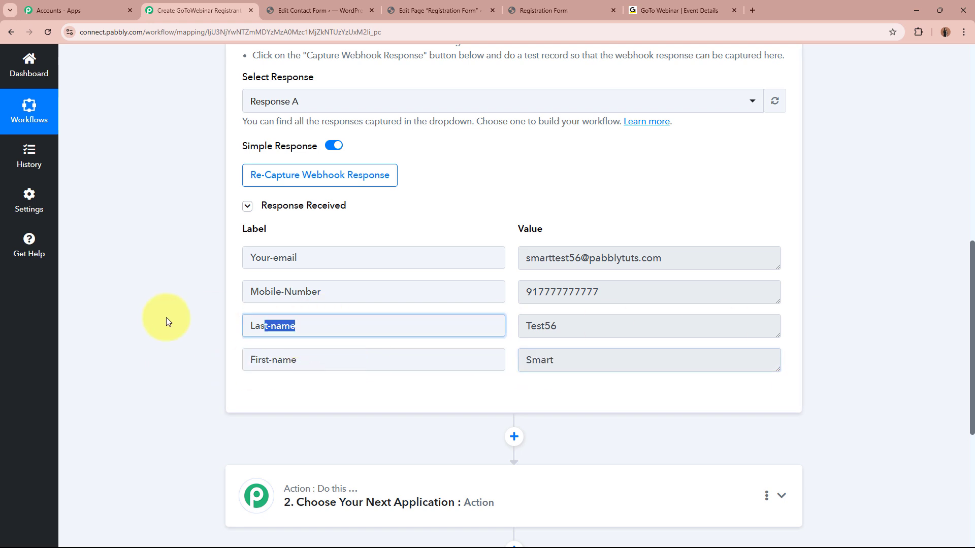
pyautogui.moveTo(630, 325); pyautogui.dragTo(457, 325)
pyautogui.moveTo(352, 293); pyautogui.dragTo(229, 294)
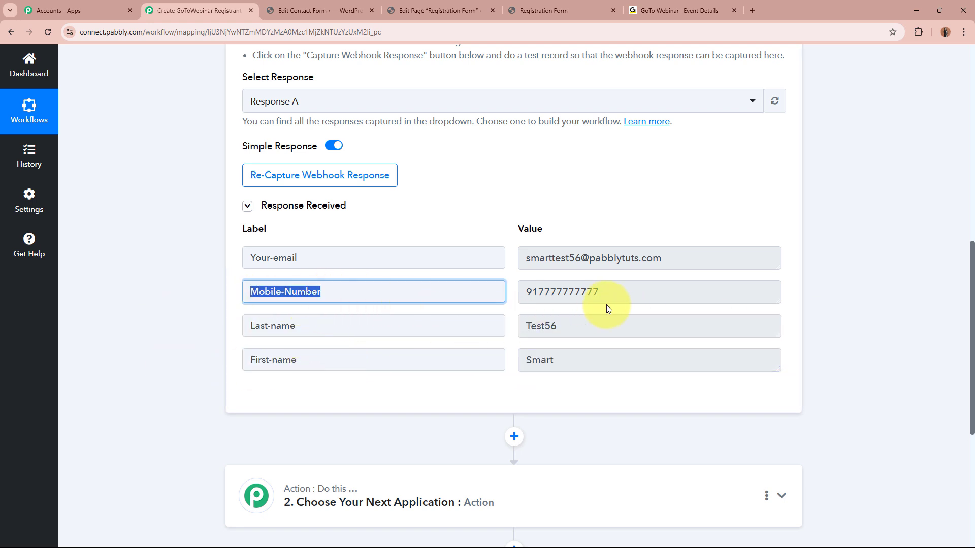
pyautogui.moveTo(607, 297); pyautogui.dragTo(462, 298)
pyautogui.moveTo(307, 263); pyautogui.dragTo(197, 265)
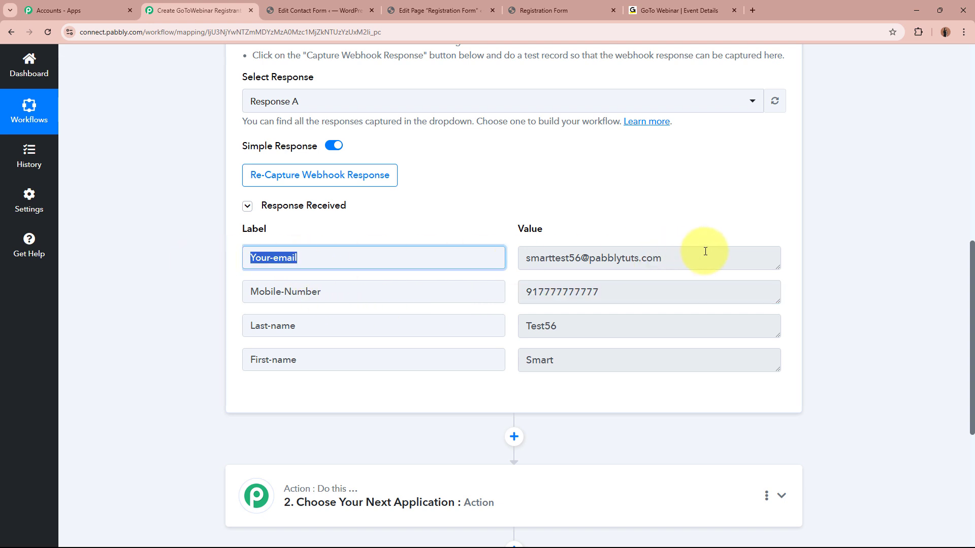
pyautogui.moveTo(701, 254); pyautogui.dragTo(724, 217)
pyautogui.click(723, 220)
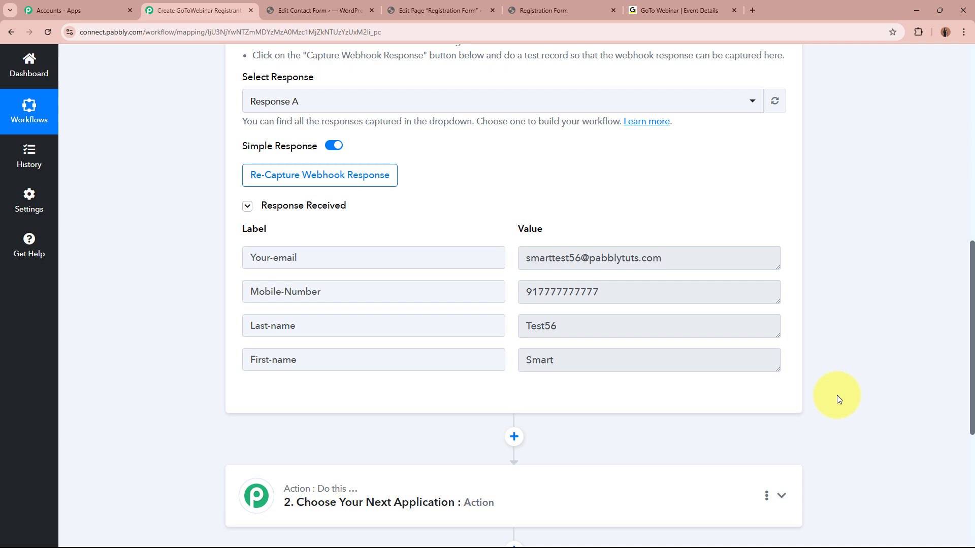
pyautogui.scroll(10, 840, 392)
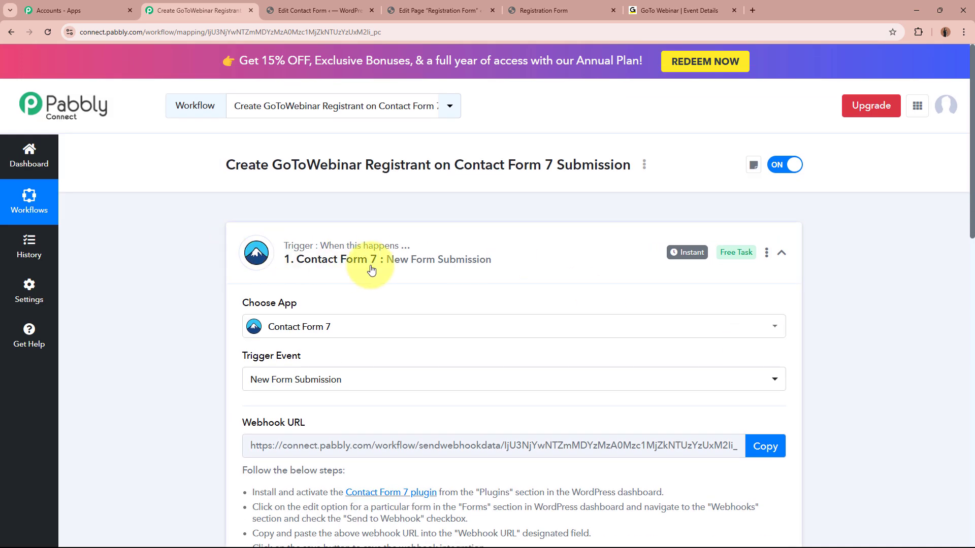
# Step: Collapse the Contact Form 7 trigger step and close the live Registration Form tab
pyautogui.click(529, 264)
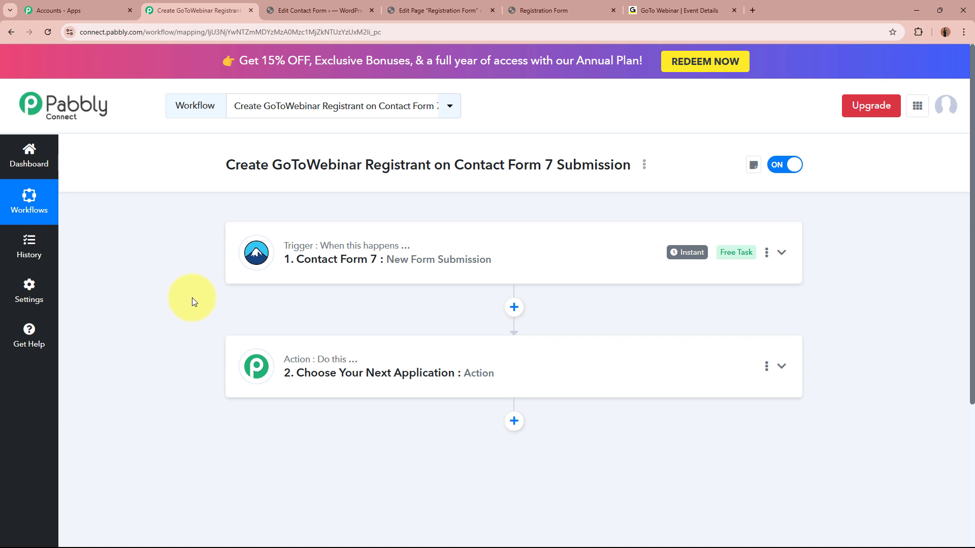
pyautogui.click(589, 9)
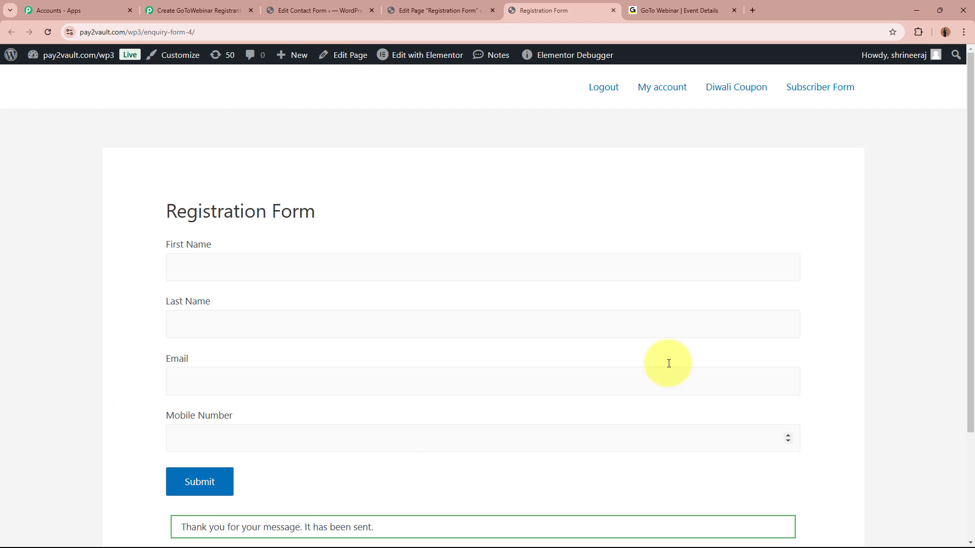
pyautogui.scroll(-2, 57, 227)
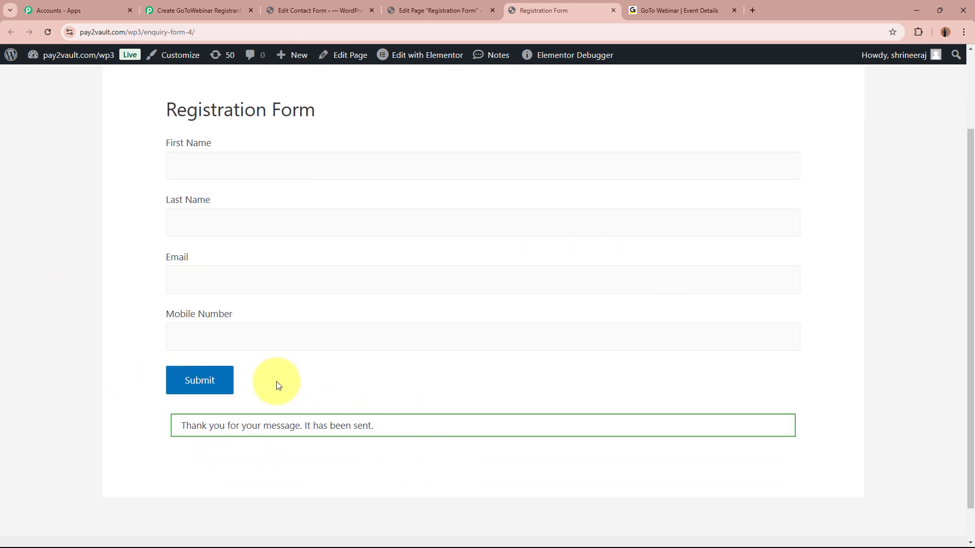
pyautogui.scroll(2, 276, 382)
pyautogui.click(193, 10)
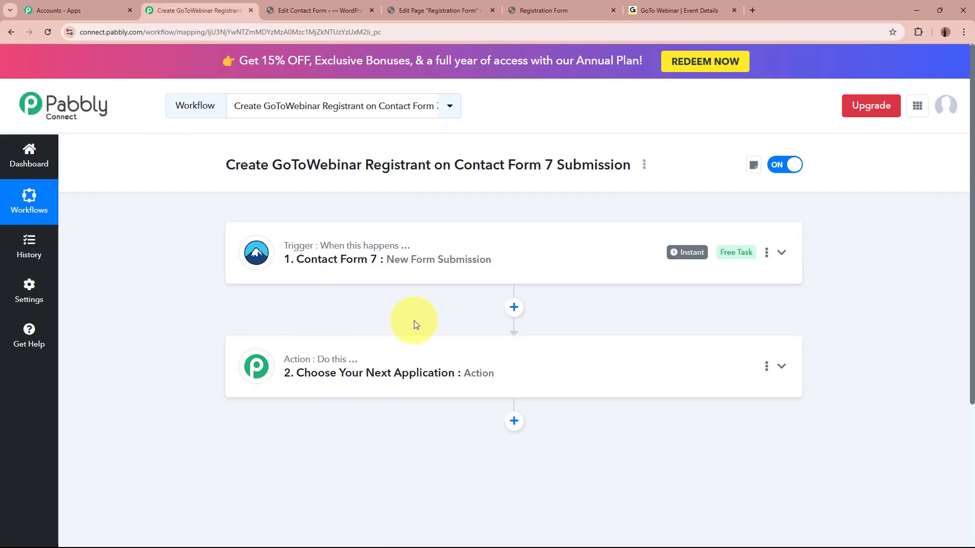
pyautogui.click(614, 10)
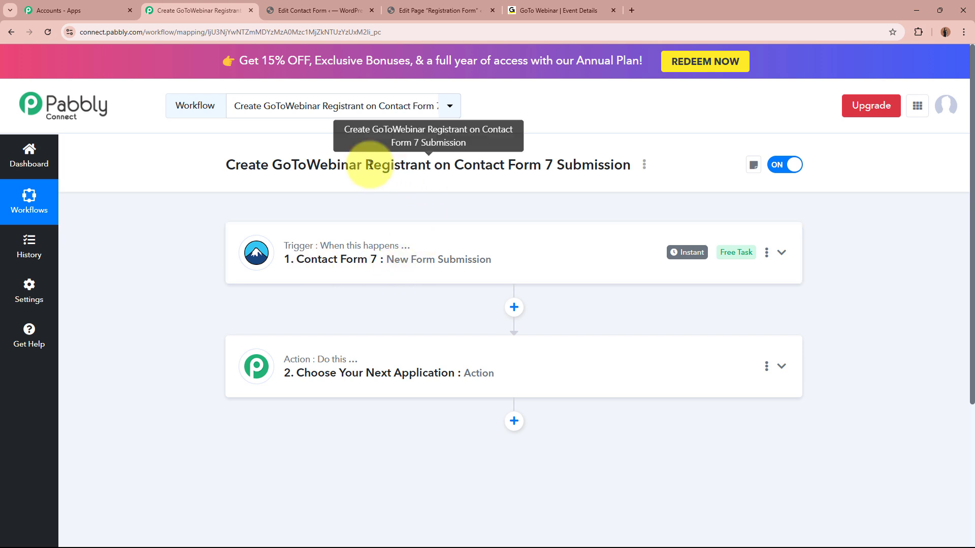
# Step: Search 'GoTo' in the action step's app list and select GoToWebinar
pyautogui.moveTo(365, 165); pyautogui.dragTo(426, 164)
pyautogui.moveTo(270, 164); pyautogui.dragTo(271, 163)
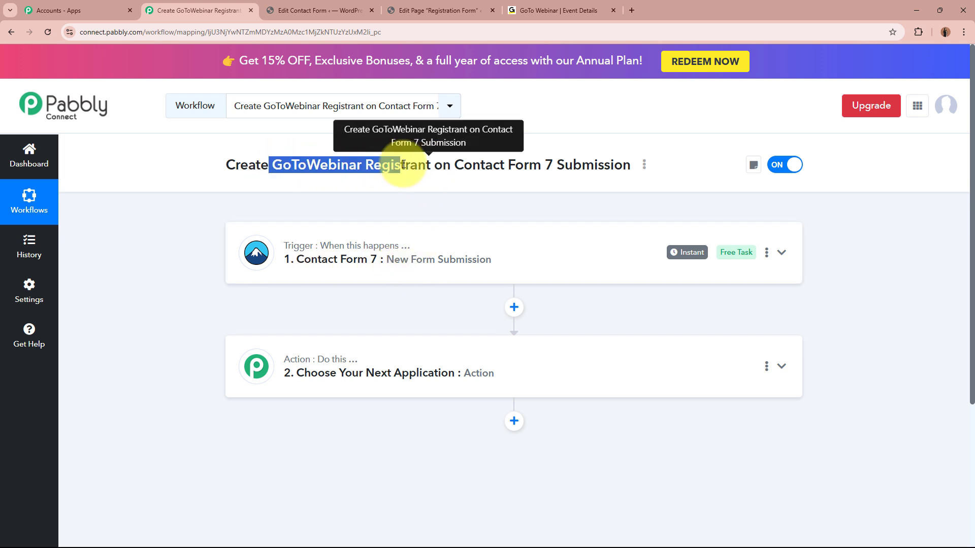
pyautogui.click(447, 373)
pyautogui.scroll(-3, 449, 380)
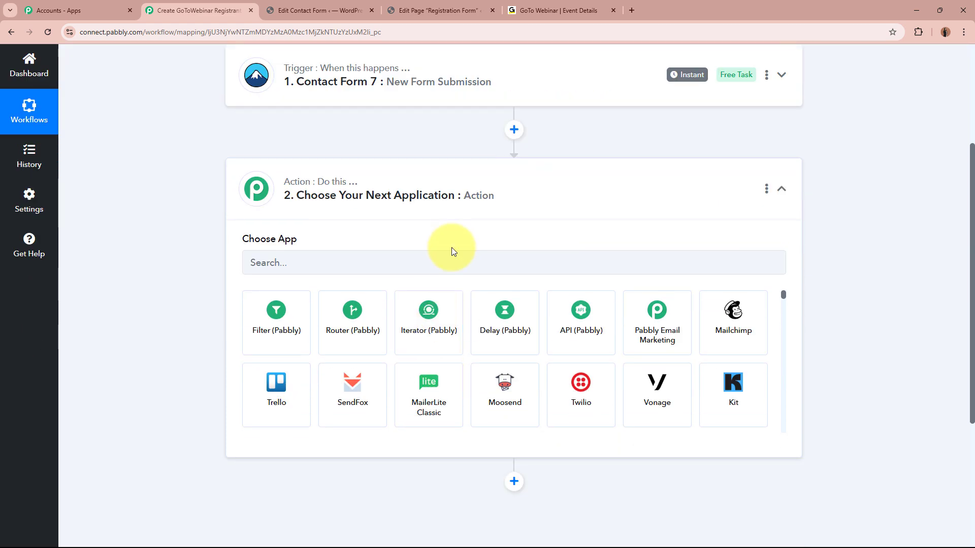
pyautogui.click(455, 269)
pyautogui.write('GoTowebinar')
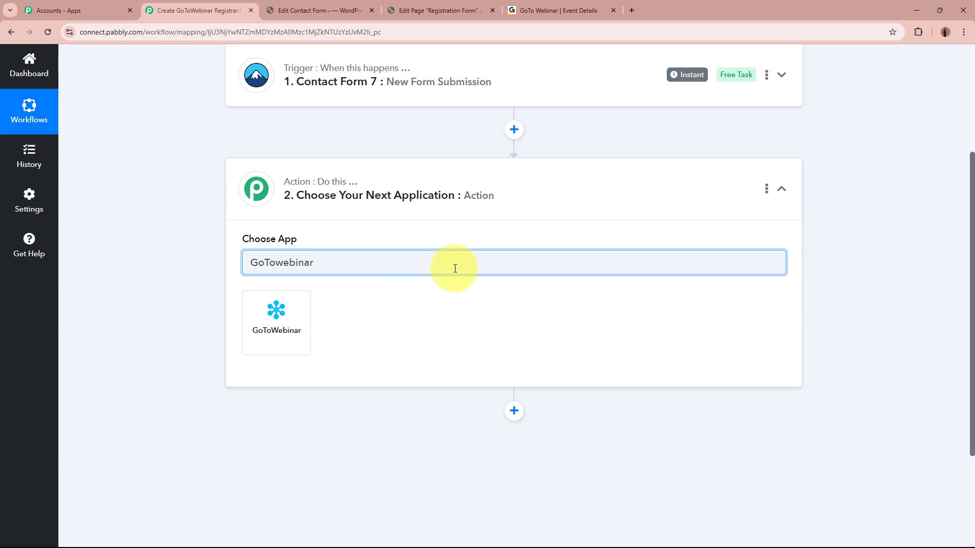
pyautogui.click(289, 330)
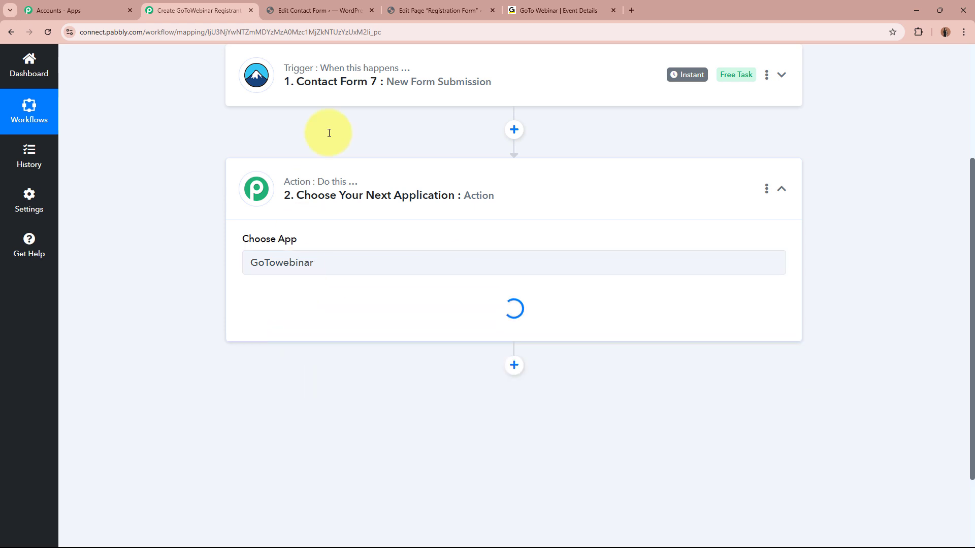
pyautogui.click(540, 8)
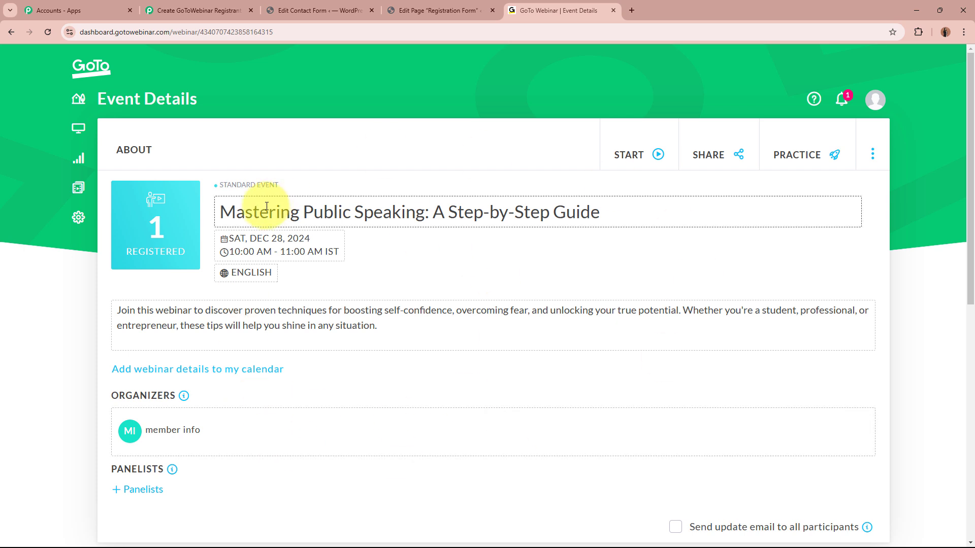
pyautogui.moveTo(219, 213); pyautogui.dragTo(577, 257)
pyautogui.click(583, 263)
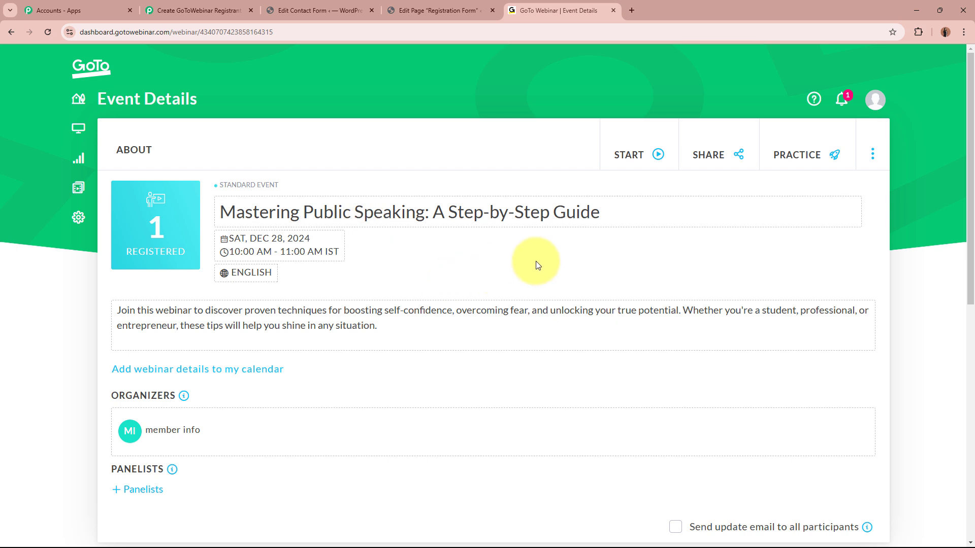
pyautogui.click(152, 10)
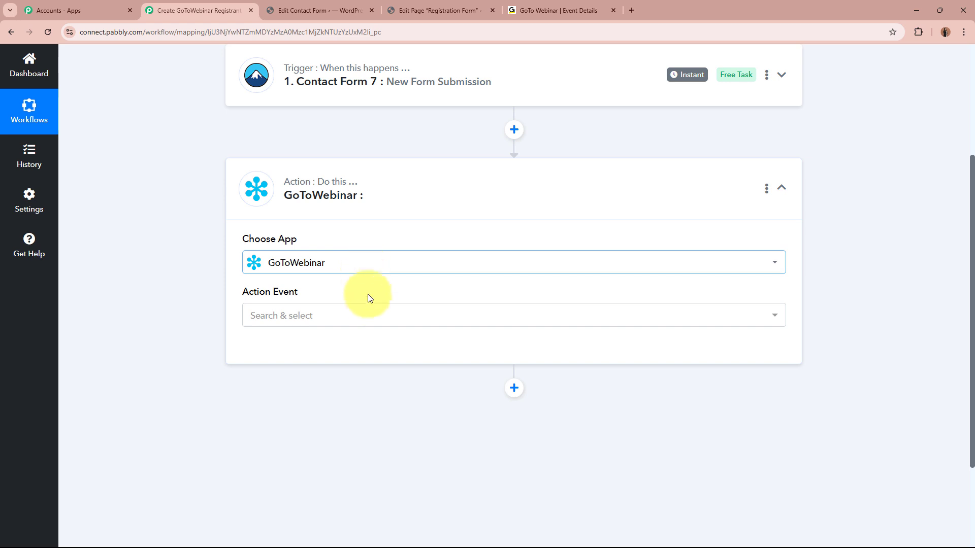
# Step: Set the action event to Create Registrant and add a new GoToWebinar connection
pyautogui.click(365, 314)
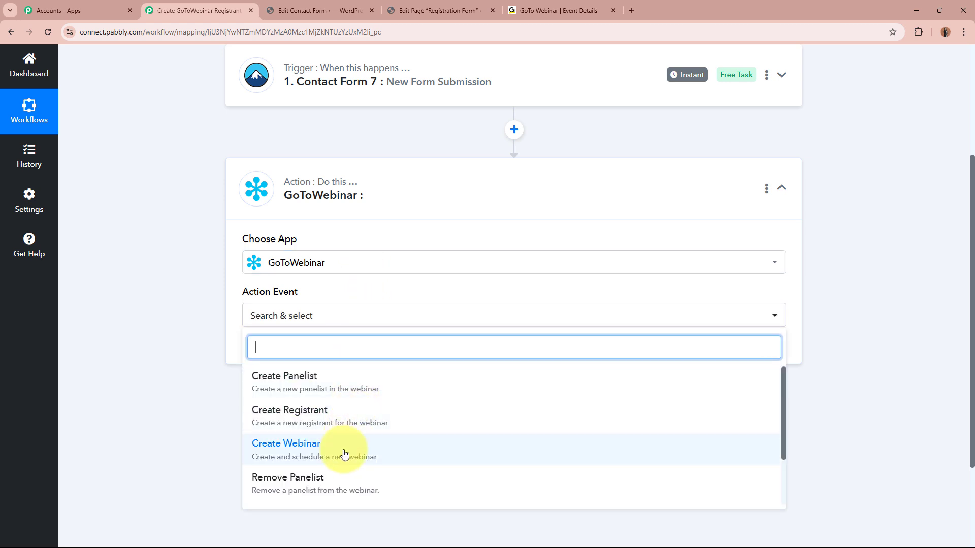
pyautogui.click(345, 414)
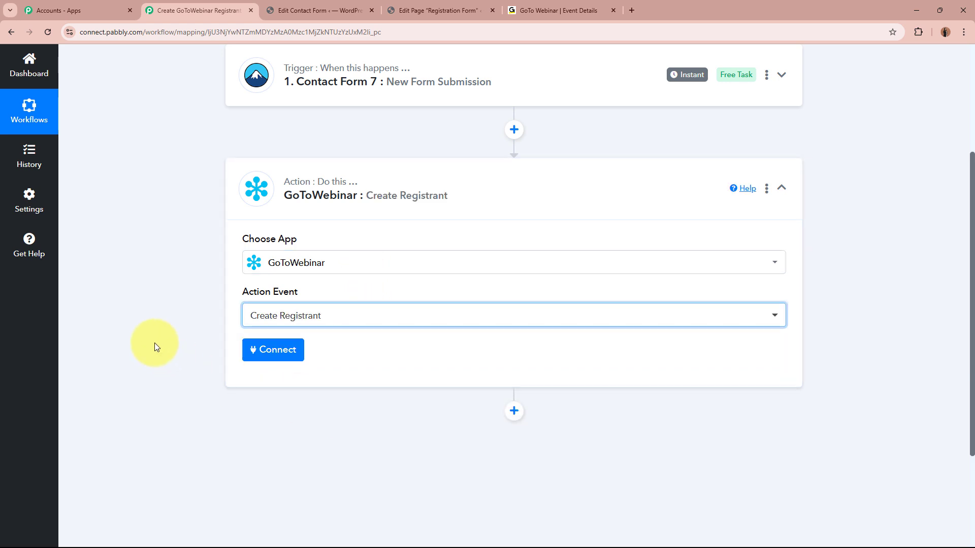
pyautogui.click(274, 349)
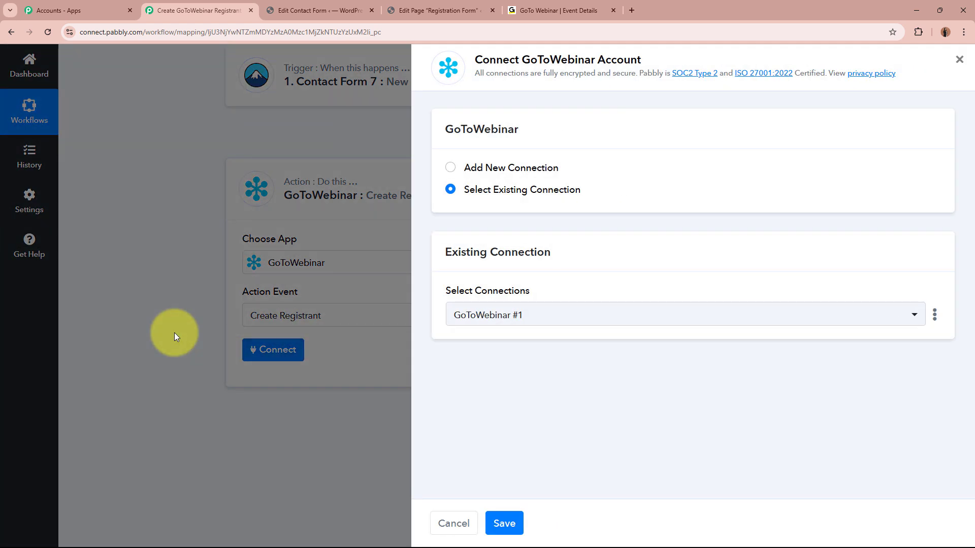
pyautogui.click(452, 168)
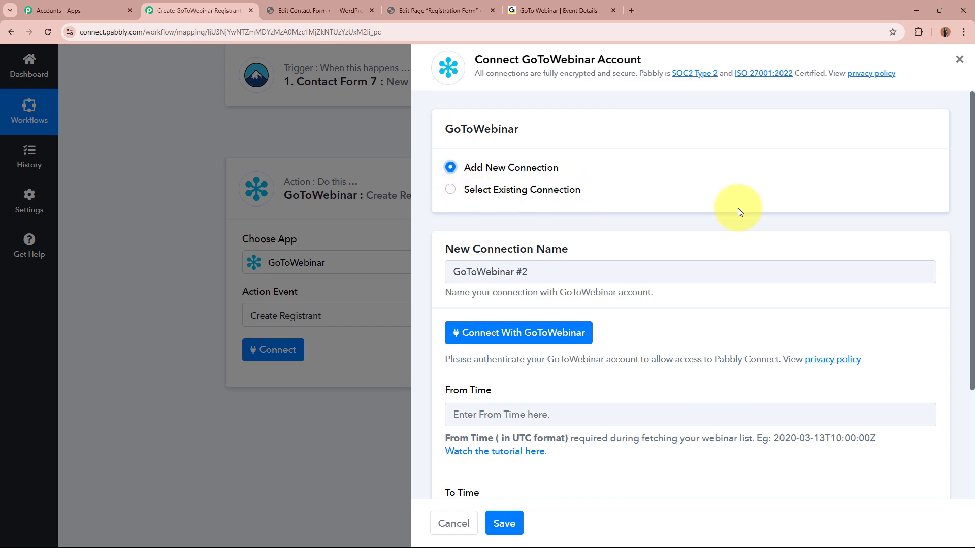
# Step: Locate the connection's From Time and To Time fields
pyautogui.scroll(-3, 528, 234)
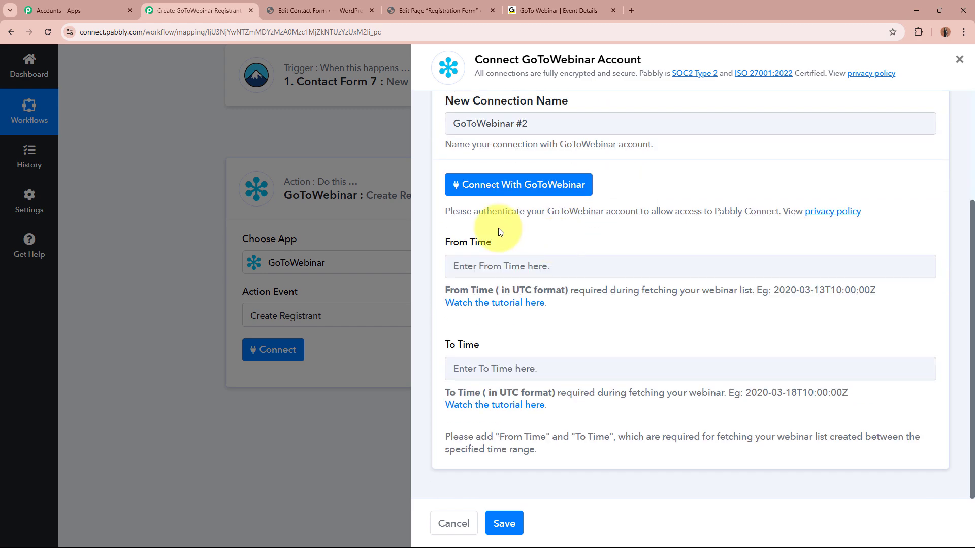
pyautogui.moveTo(445, 240); pyautogui.dragTo(521, 262)
pyautogui.moveTo(445, 341); pyautogui.dragTo(525, 341)
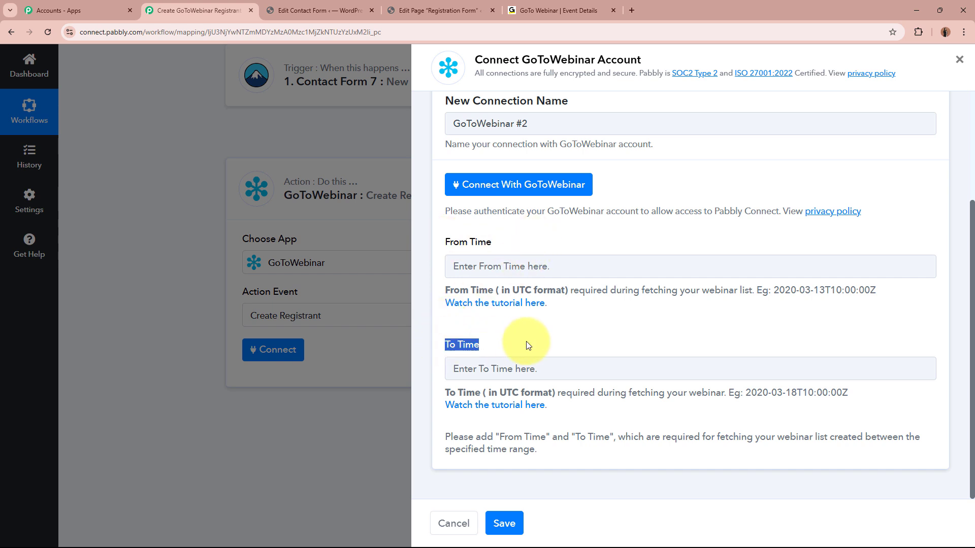
pyautogui.moveTo(447, 244); pyautogui.dragTo(518, 244)
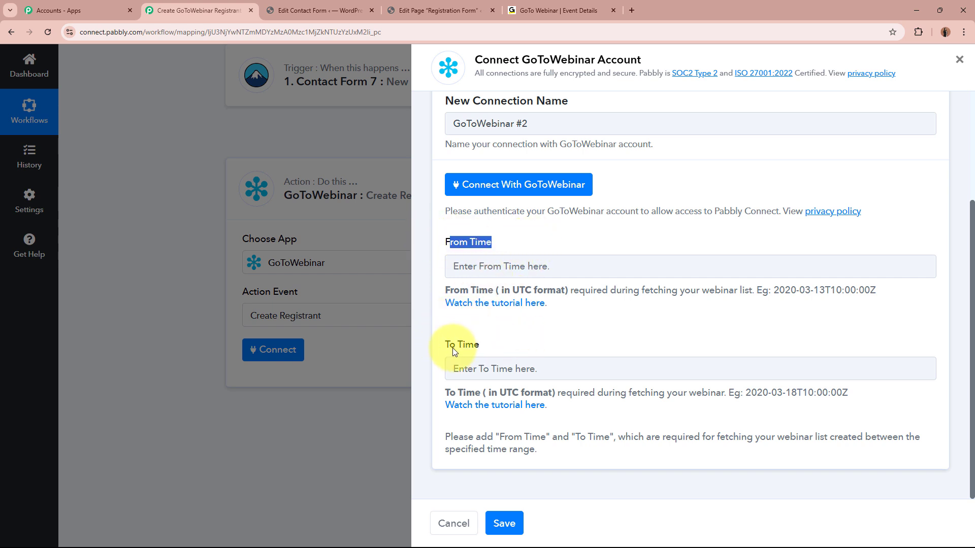
pyautogui.moveTo(452, 348); pyautogui.dragTo(565, 348)
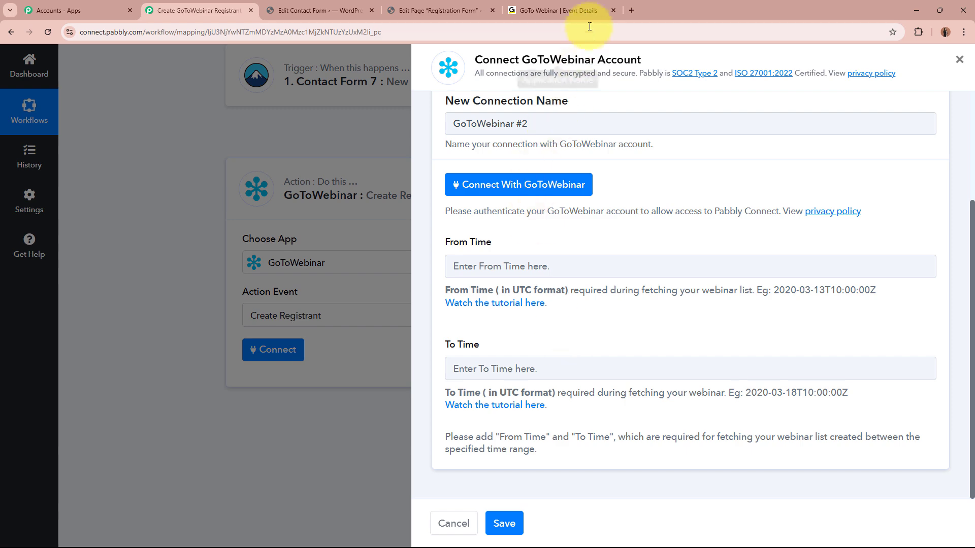
# Step: Check the Mastering Public Speaking webinar's schedule: Sat, Dec 28, 2024, 10:00–11:00 AM IST
pyautogui.click(584, 5)
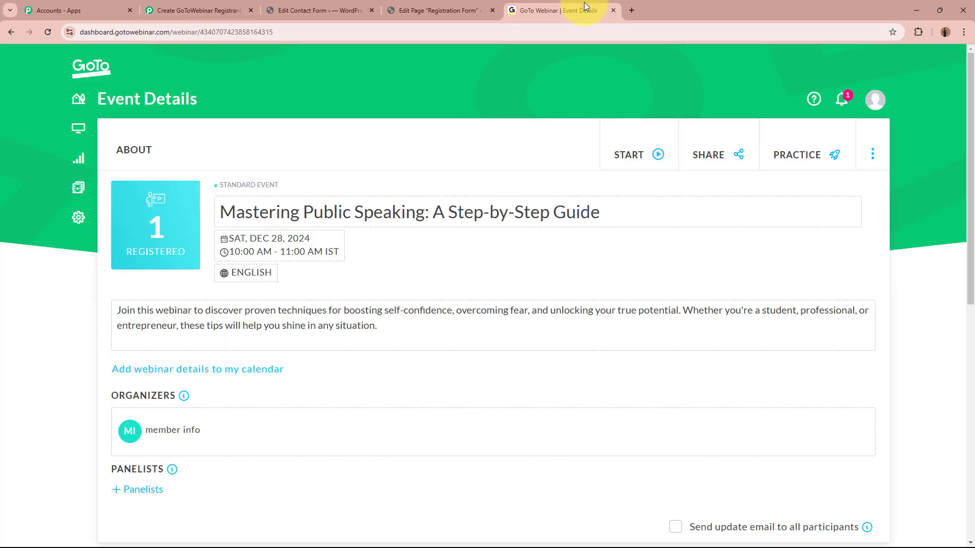
pyautogui.moveTo(221, 213); pyautogui.dragTo(644, 207)
pyautogui.click(595, 266)
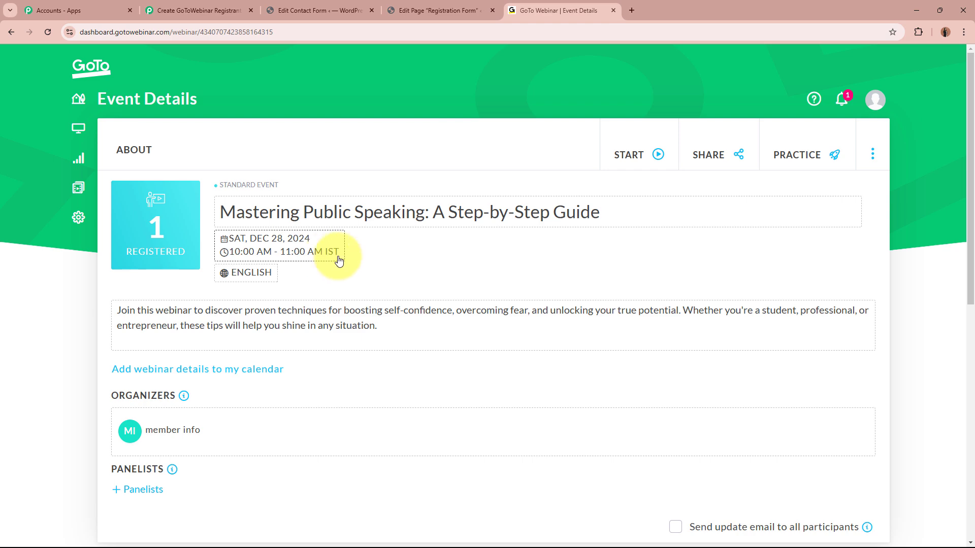
# Step: Note the From Time hint requiring UTC format, then open a new Google tab
pyautogui.click(198, 10)
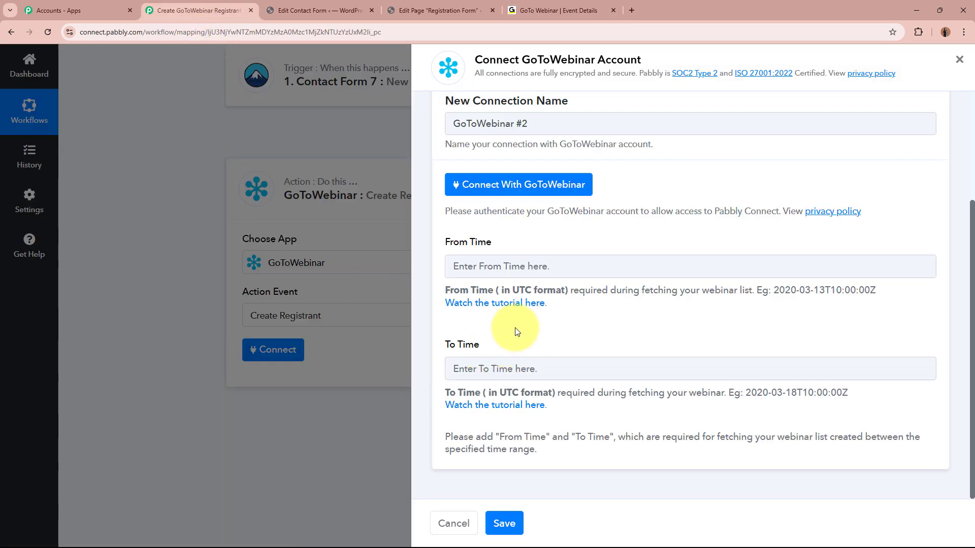
pyautogui.moveTo(446, 293); pyautogui.dragTo(564, 290)
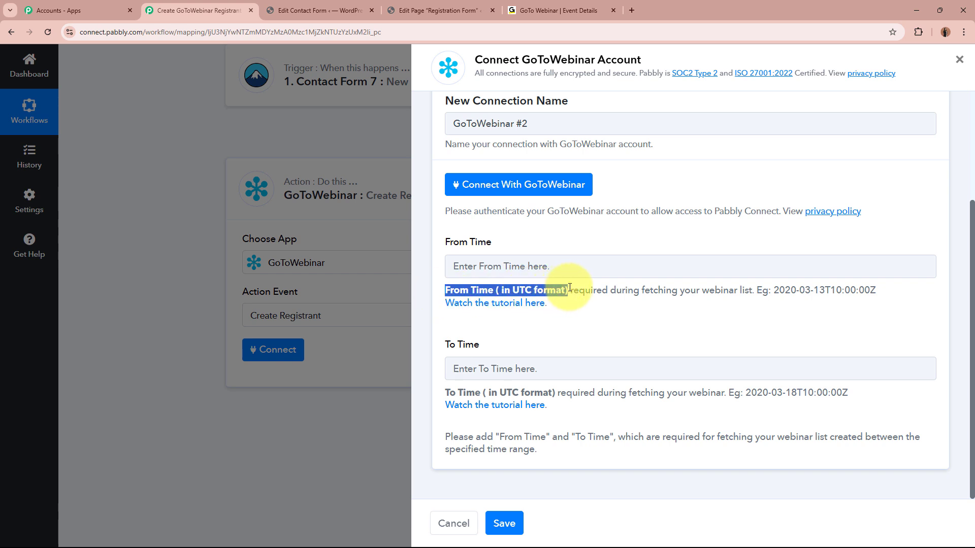
pyautogui.click(569, 287)
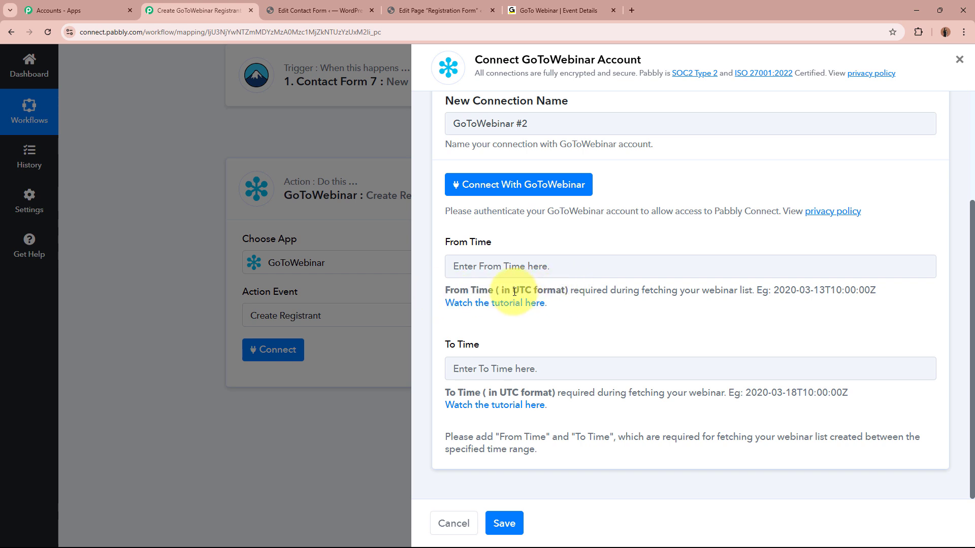
pyautogui.moveTo(512, 290); pyautogui.dragTo(569, 289)
pyautogui.click(572, 287)
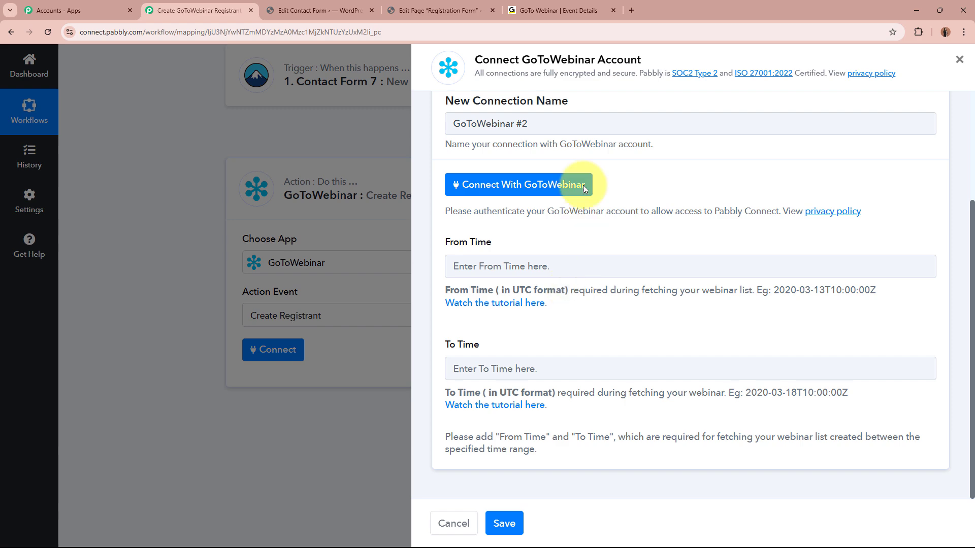
pyautogui.click(632, 10)
# Step: Search Google for 'IST to Utc' and open FreeConvert's IST to UTC Converter
pyautogui.click(446, 252)
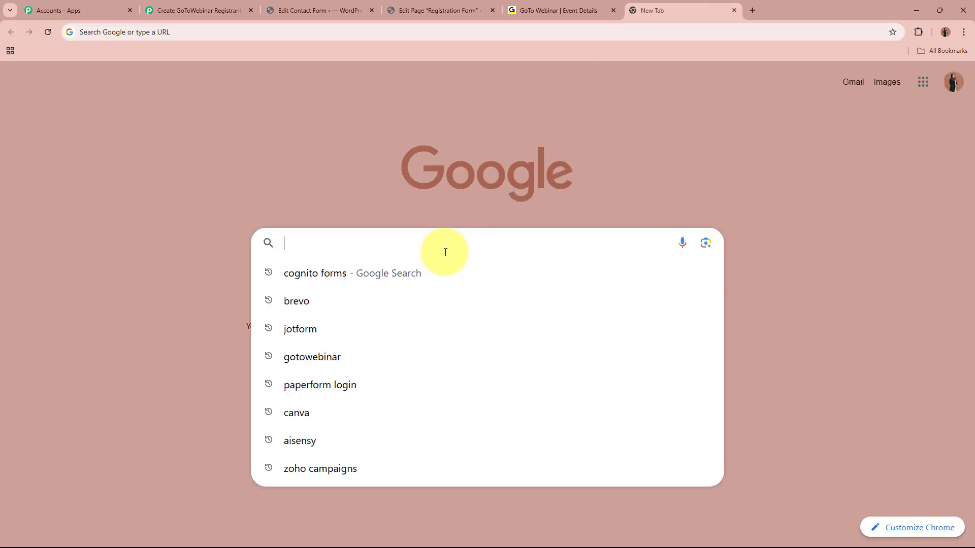
pyautogui.write('IST to Utc')
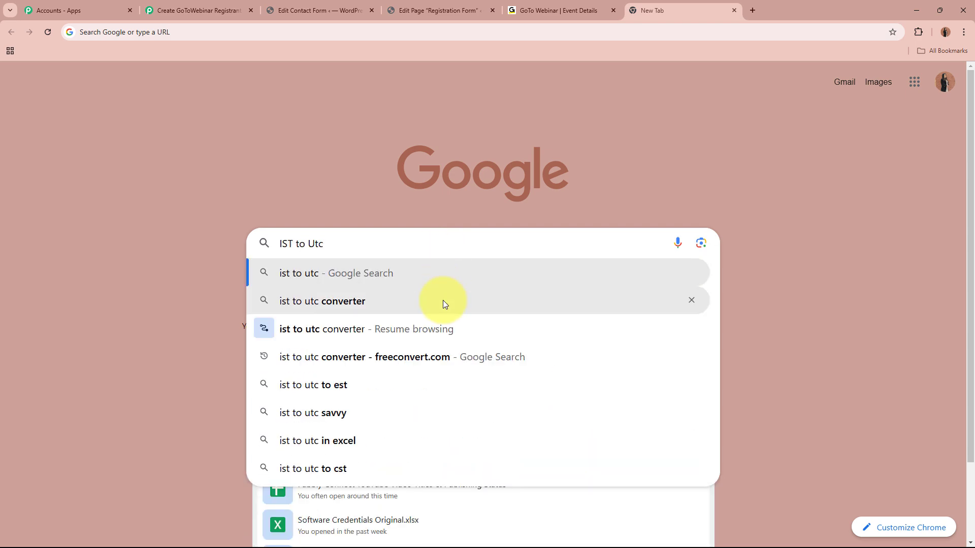
pyautogui.click(442, 301)
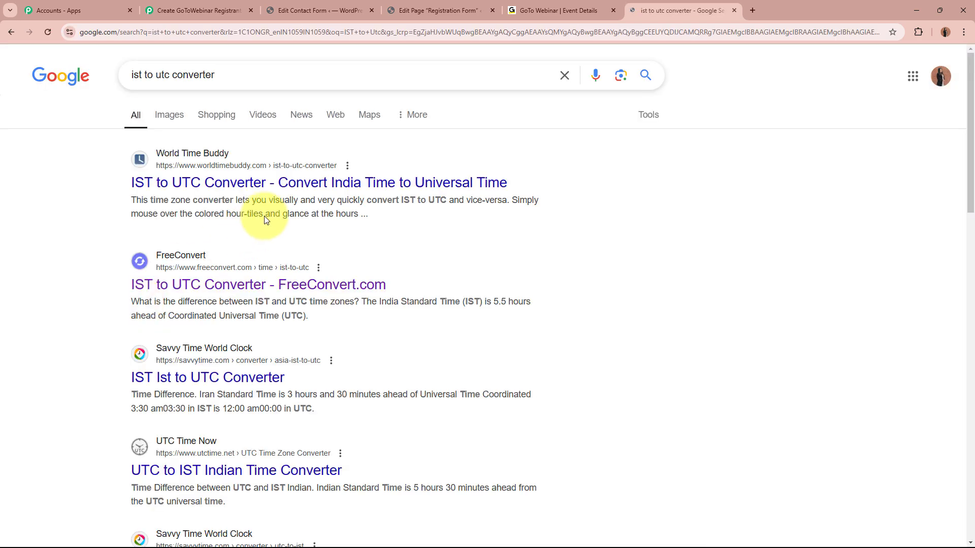
pyautogui.click(246, 285)
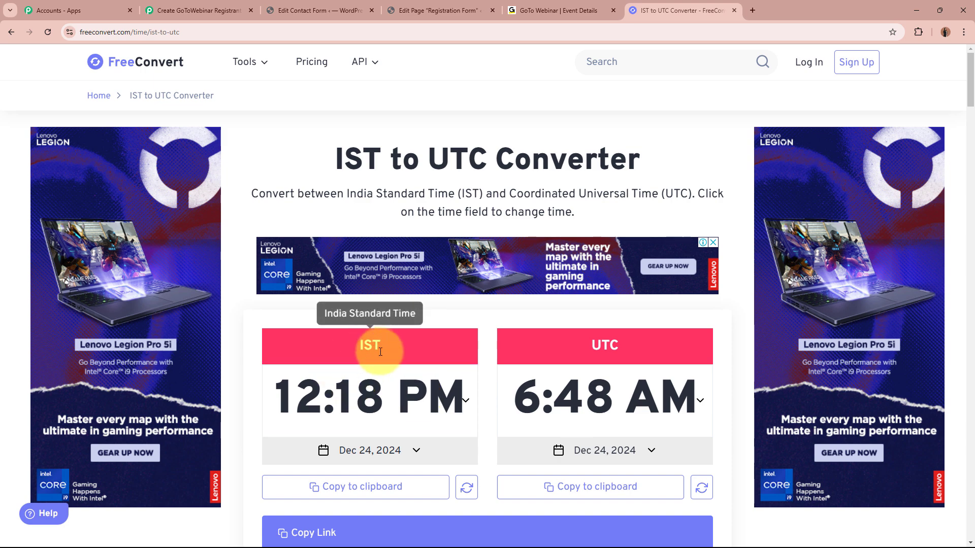
# Step: Convert 10:00 AM IST to UTC in FreeConvert, giving 4:30 AM
pyautogui.click(559, 11)
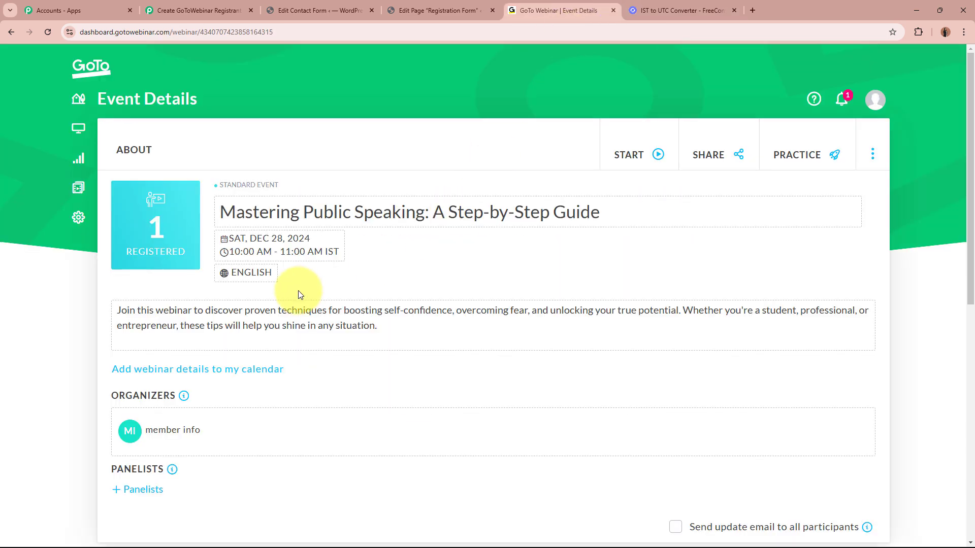
pyautogui.click(681, 10)
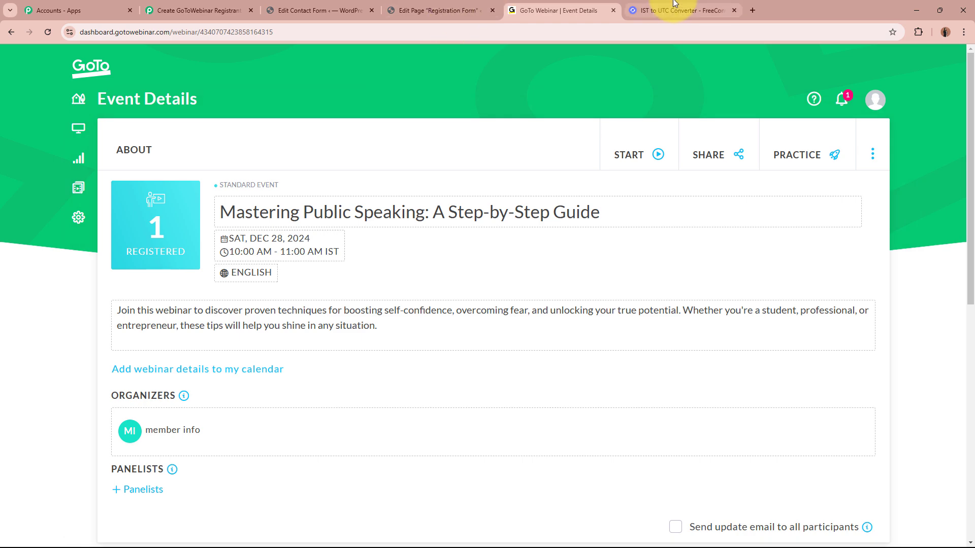
pyautogui.click(371, 392)
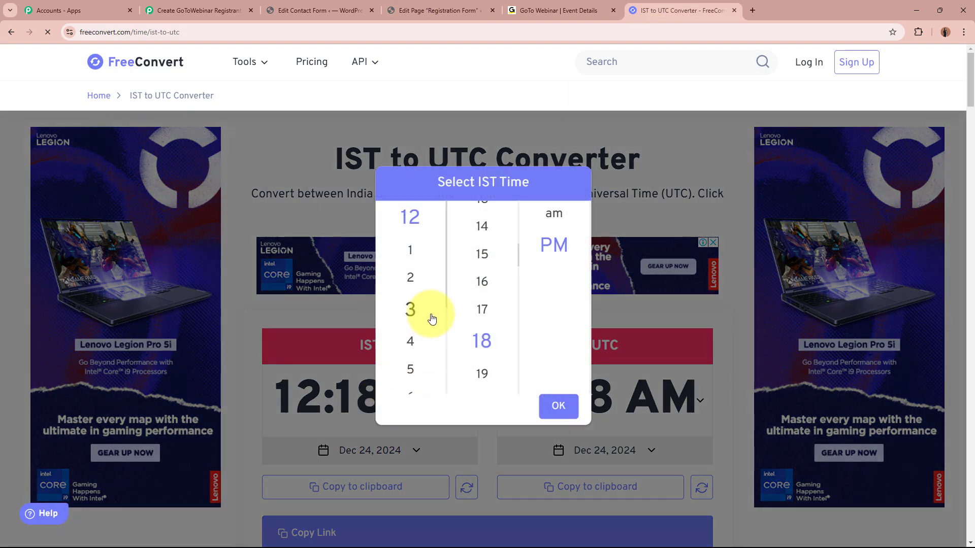
pyautogui.scroll(-3, 428, 317)
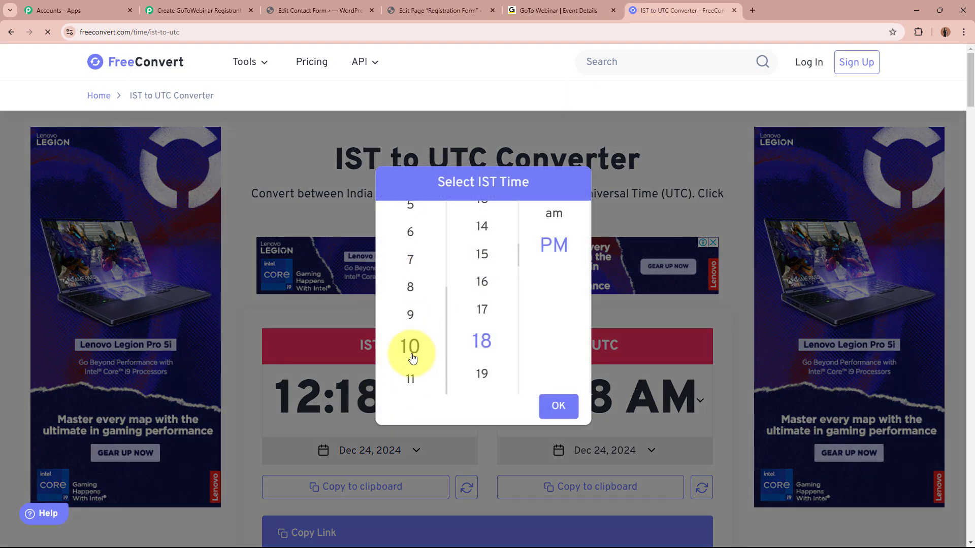
pyautogui.click(411, 346)
pyautogui.scroll(6, 479, 333)
pyautogui.click(554, 214)
pyautogui.click(558, 406)
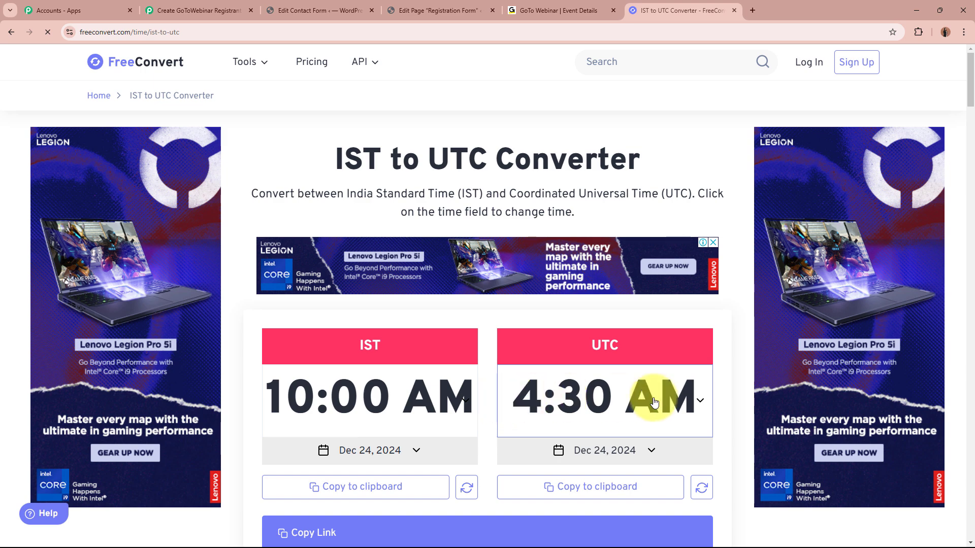
pyautogui.click(196, 10)
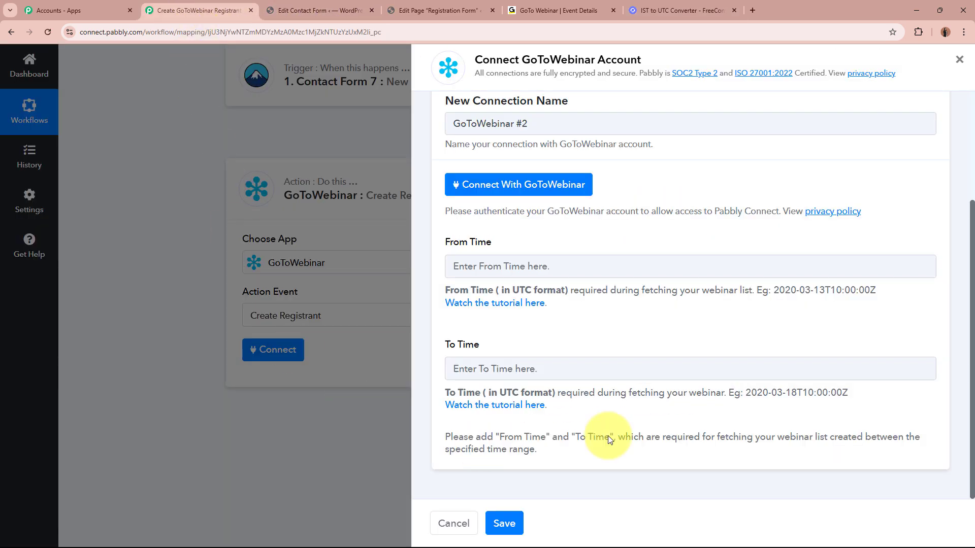
# Step: Enter From Time as 2024-12-28T04:30:00Z based on the example timestamp
pyautogui.moveTo(773, 290); pyautogui.dragTo(881, 291)
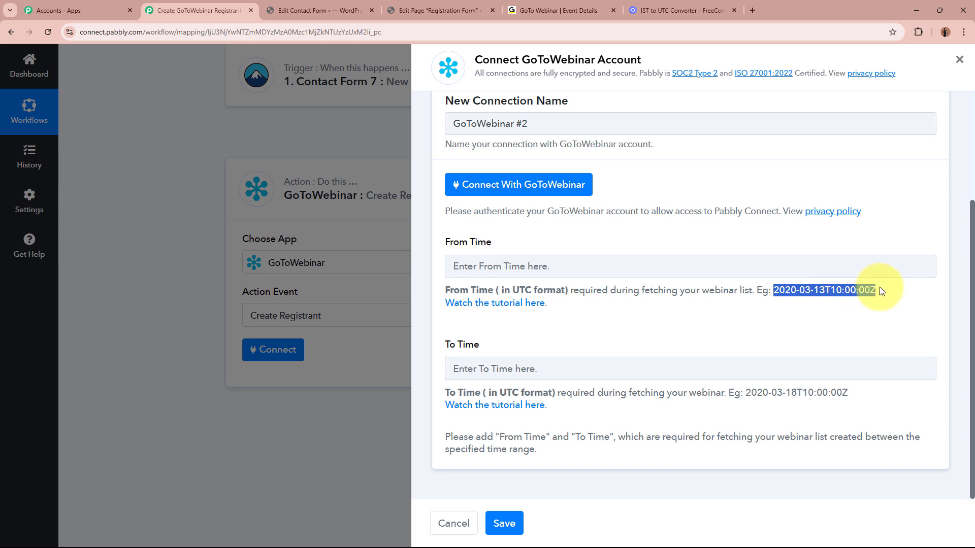
pyautogui.click(540, 270)
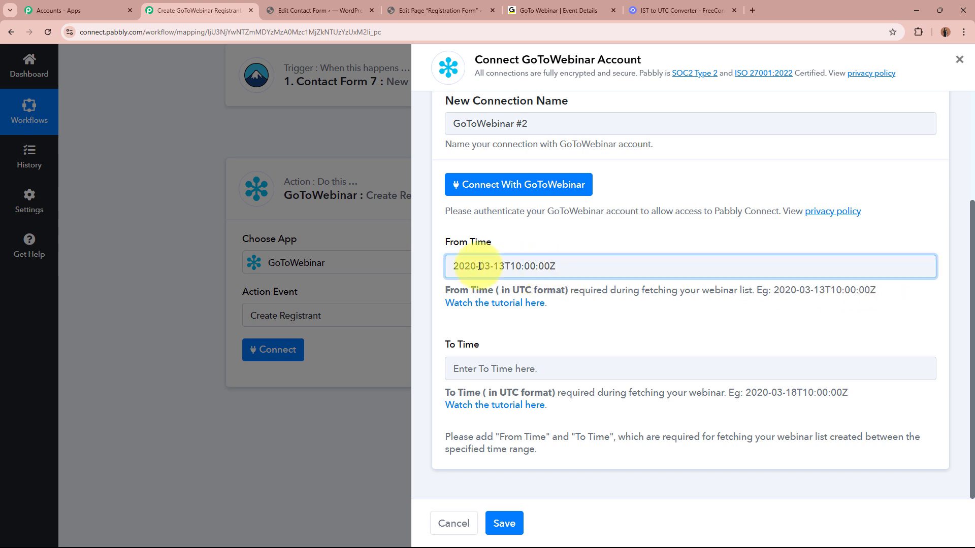
pyautogui.click(589, 3)
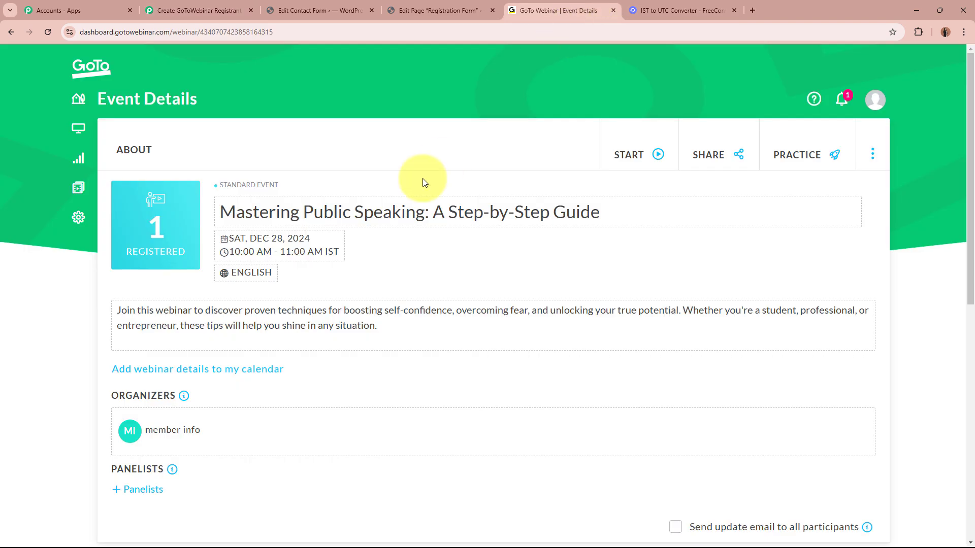
pyautogui.click(216, 9)
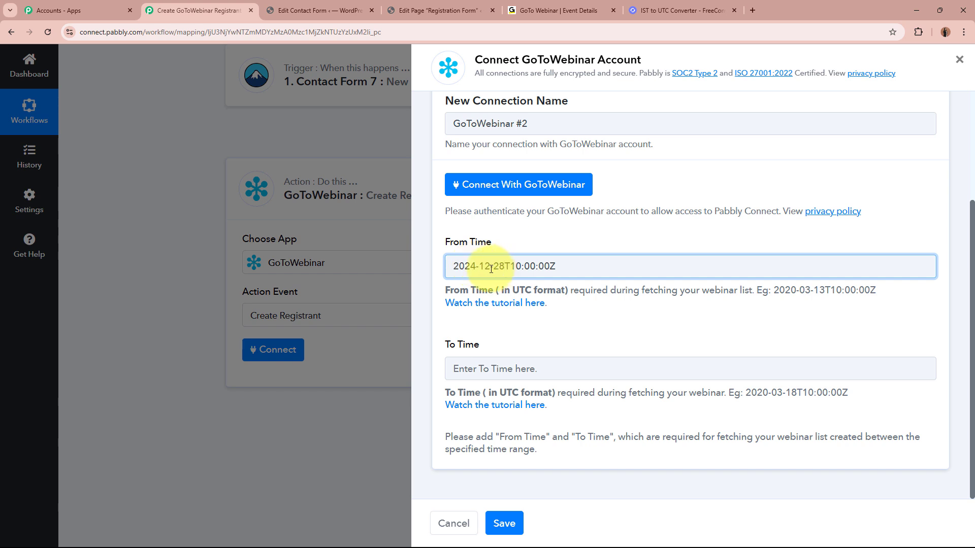
pyautogui.click(458, 260)
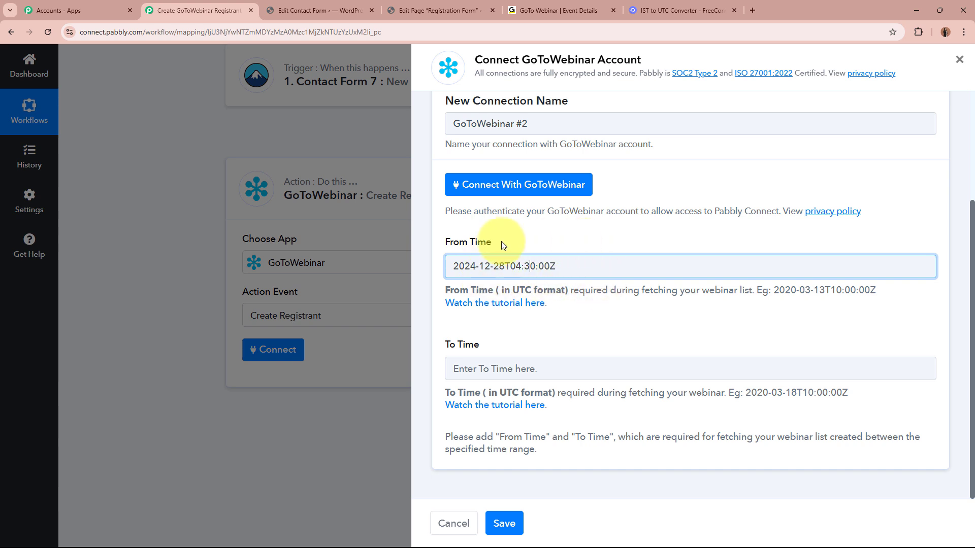
pyautogui.click(429, 249)
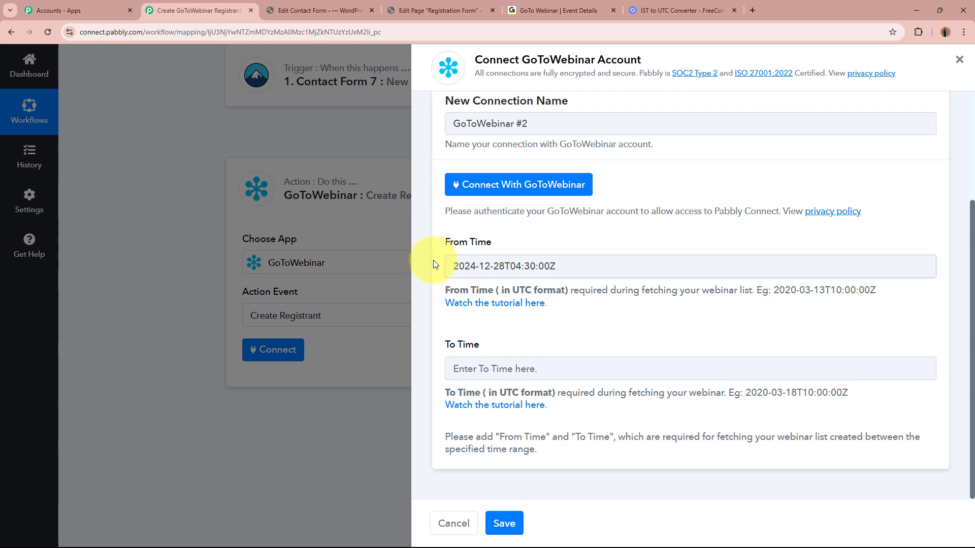
# Step: Convert 11:00 AM IST to UTC in FreeConvert, giving 5:30 AM
pyautogui.click(521, 367)
pyautogui.click(681, 10)
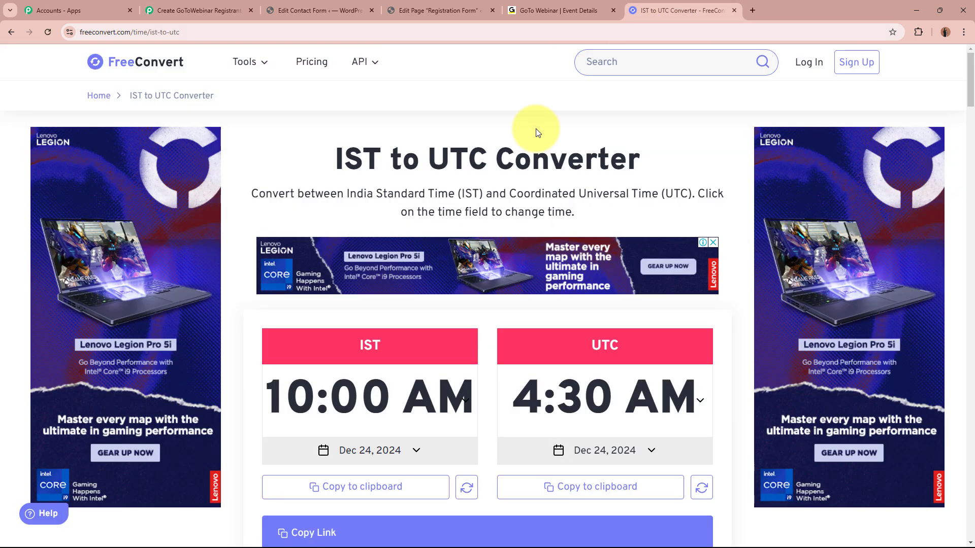
pyautogui.click(367, 391)
pyautogui.click(410, 377)
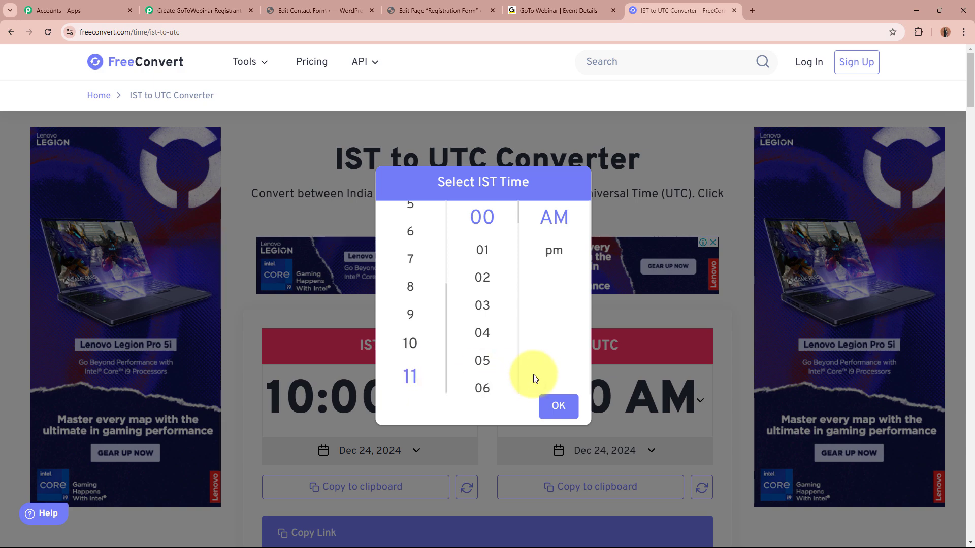
pyautogui.click(559, 406)
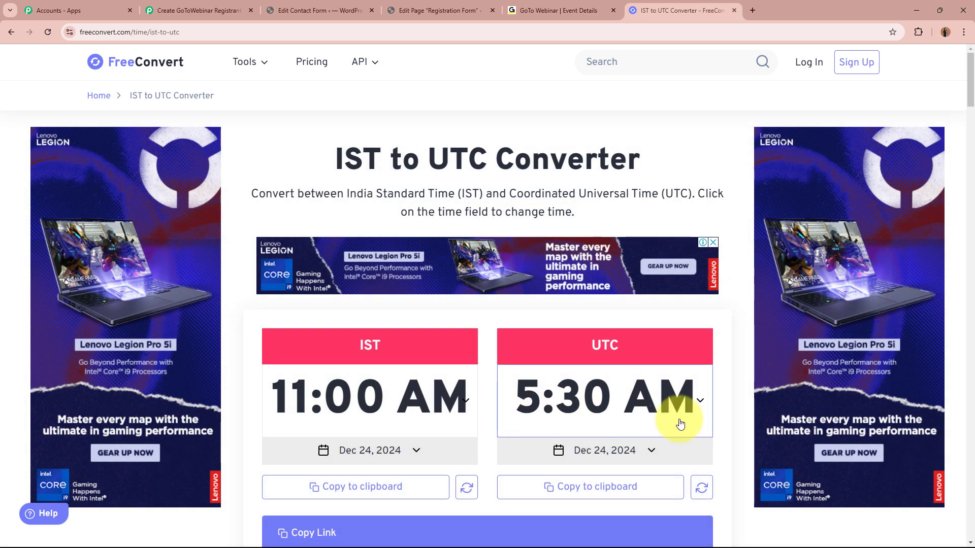
pyautogui.click(198, 10)
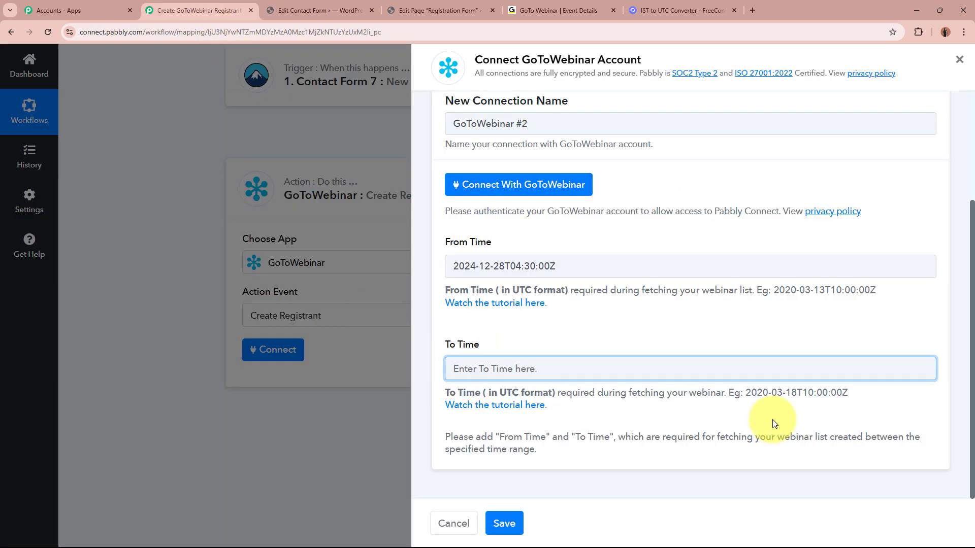
# Step: Set To Time to 2024-12-28T05:30:00Z and close the FreeConvert tab
pyautogui.moveTo(749, 394); pyautogui.dragTo(854, 395)
pyautogui.hotkey('ctrl', 'c')
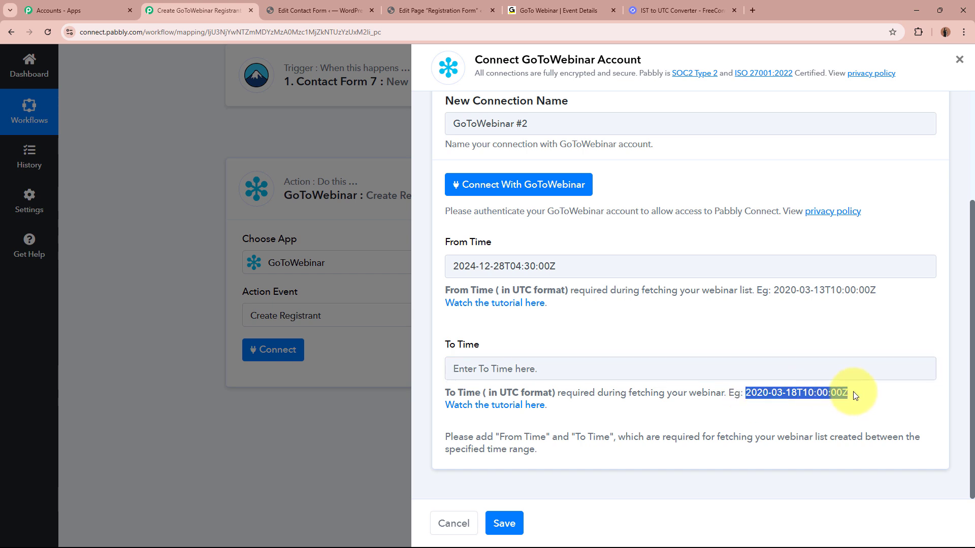
pyautogui.click(562, 368)
pyautogui.hotkey('ctrl', 'v')
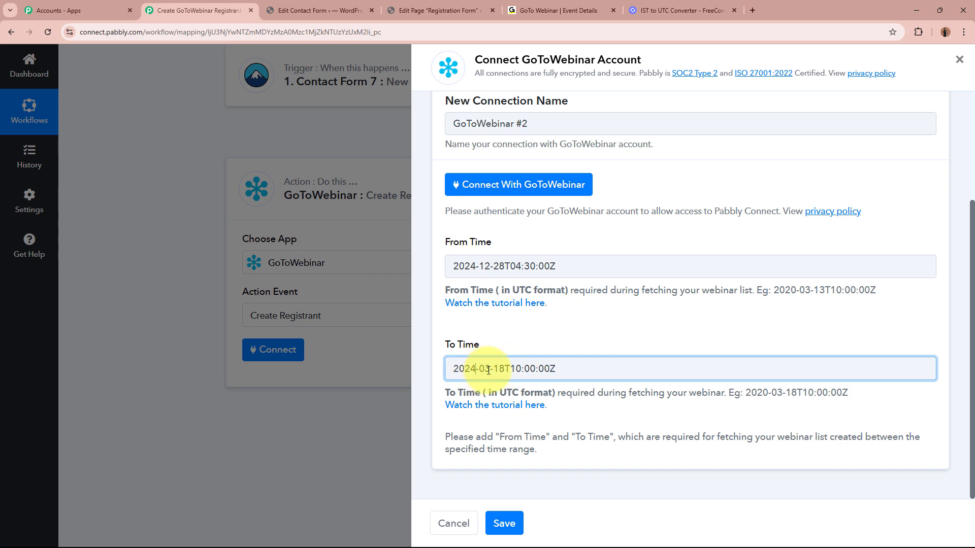
pyautogui.press('BackSpace')
pyautogui.press('BackSpace')
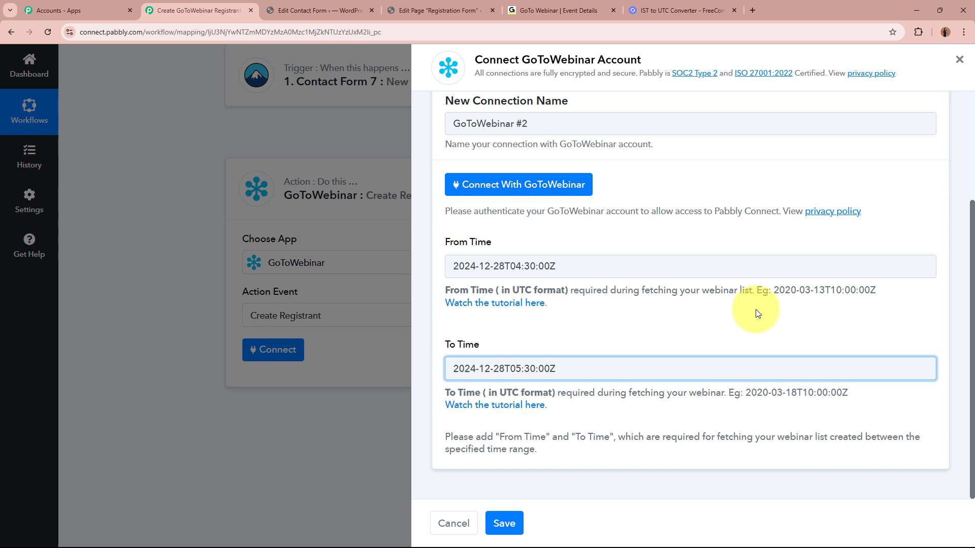
pyautogui.click(749, 314)
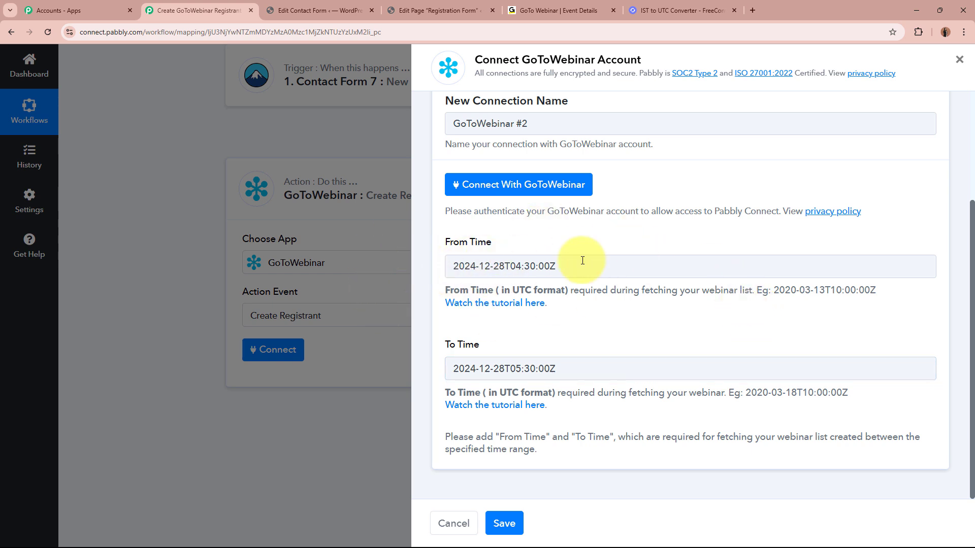
pyautogui.click(734, 10)
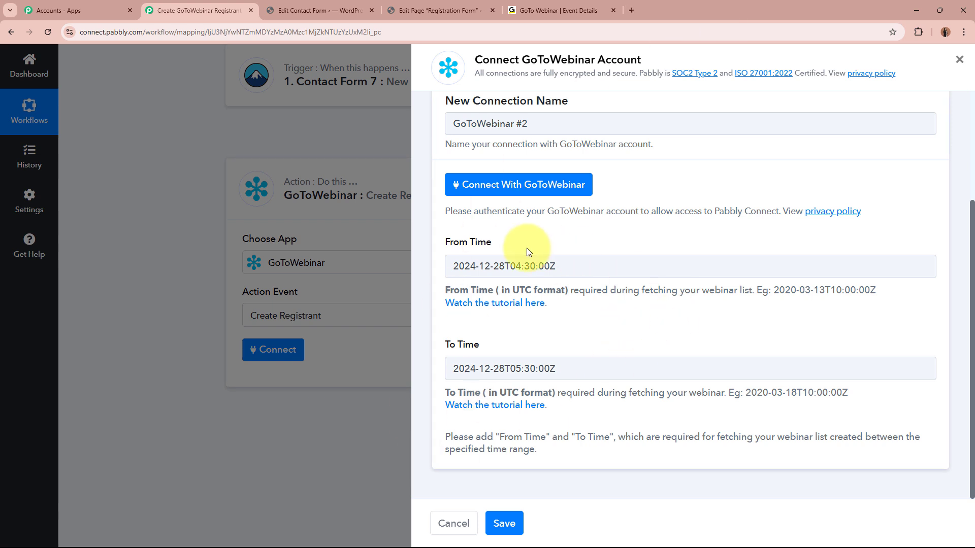
# Step: Authorize the GoToWebinar connection and check the webinar title on its event details page
pyautogui.click(562, 195)
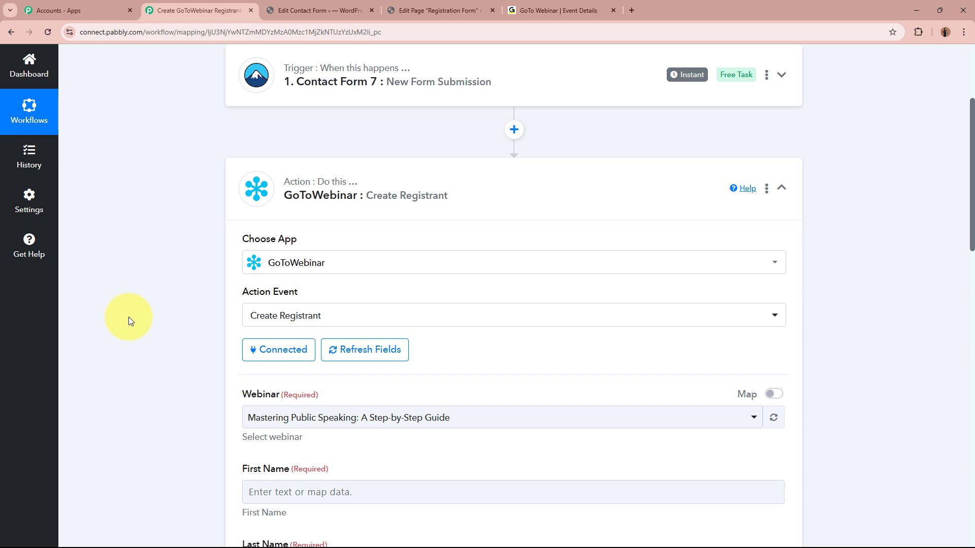
pyautogui.scroll(-2, 129, 317)
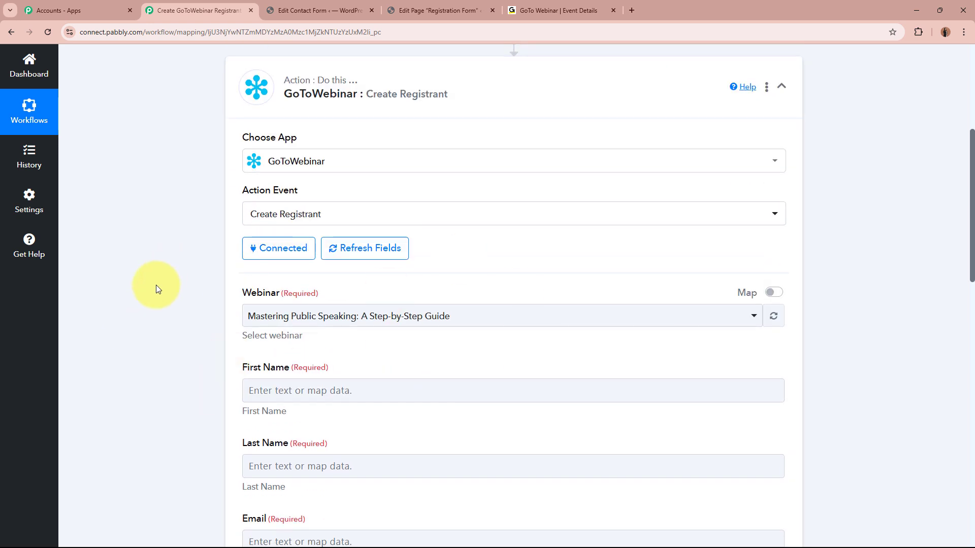
pyautogui.click(562, 10)
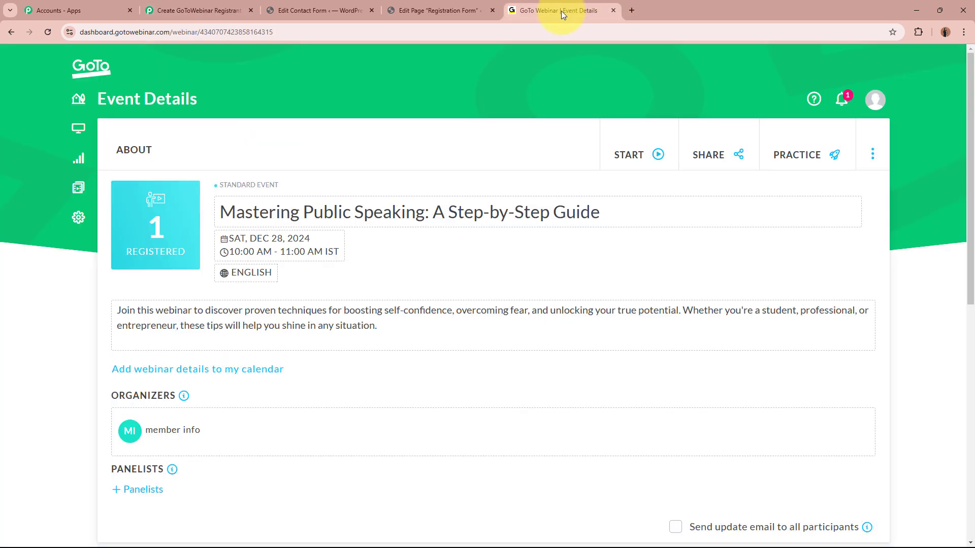
pyautogui.moveTo(219, 211); pyautogui.dragTo(618, 244)
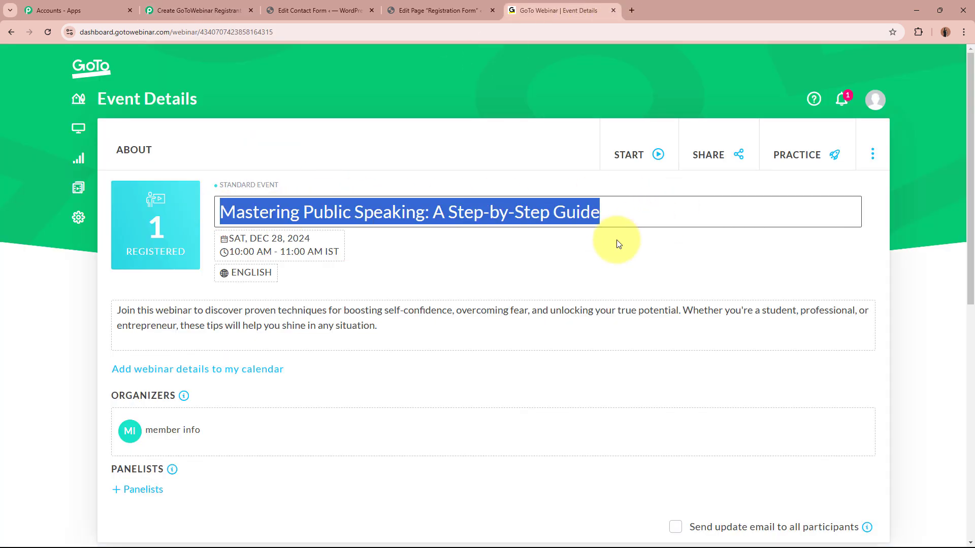
pyautogui.click(570, 264)
pyautogui.click(198, 10)
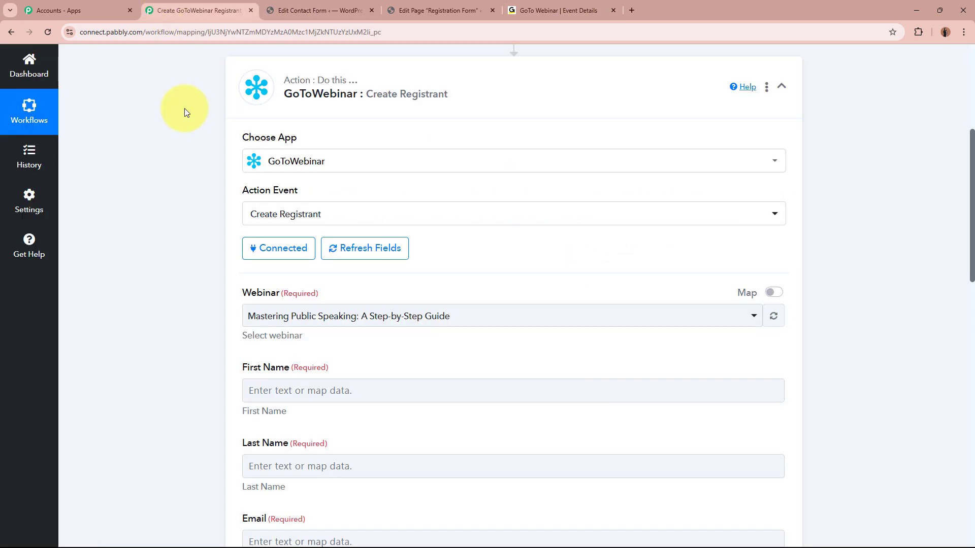
# Step: Choose 'Mastering Public Speaking: A Step-by-Step Guide' as the registrant's webinar
pyautogui.click(402, 319)
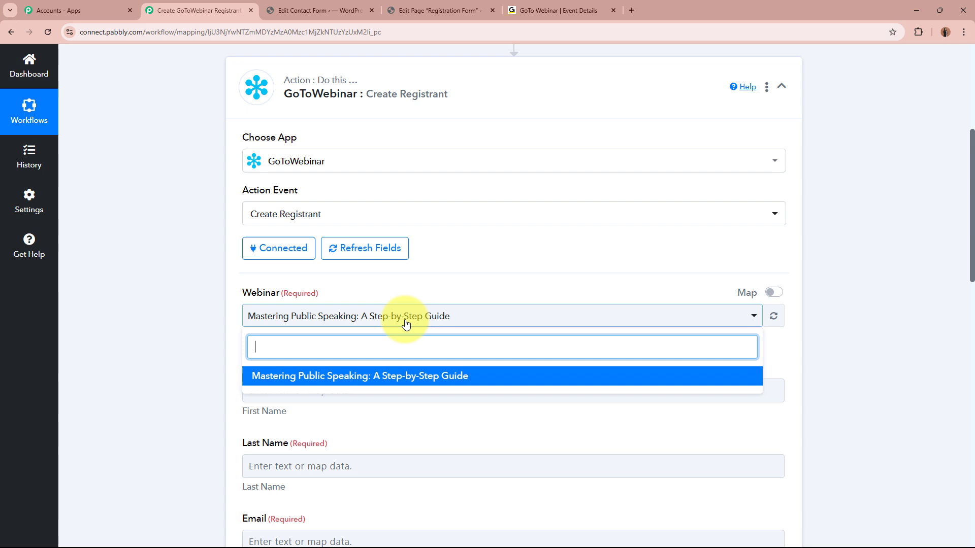
pyautogui.click(379, 380)
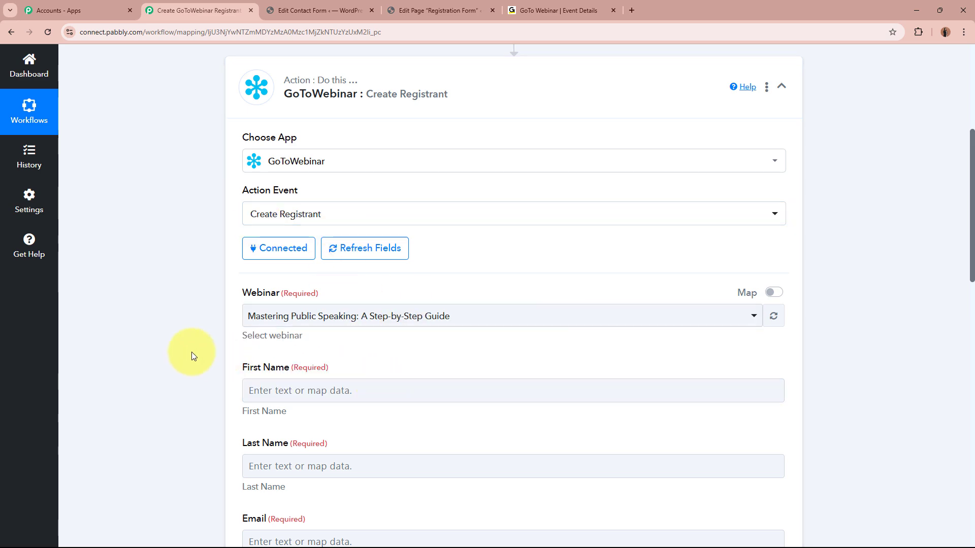
pyautogui.scroll(-4, 191, 352)
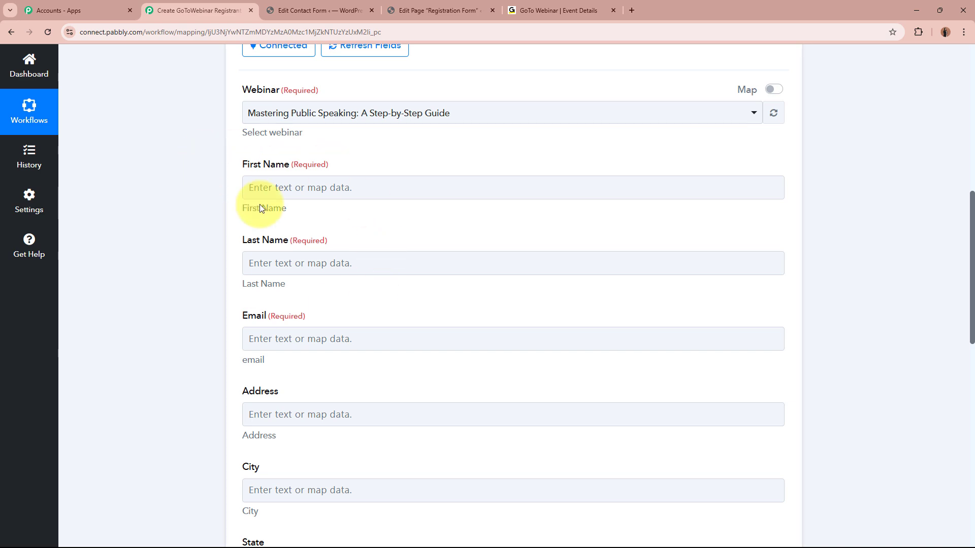
pyautogui.scroll(-10, 262, 359)
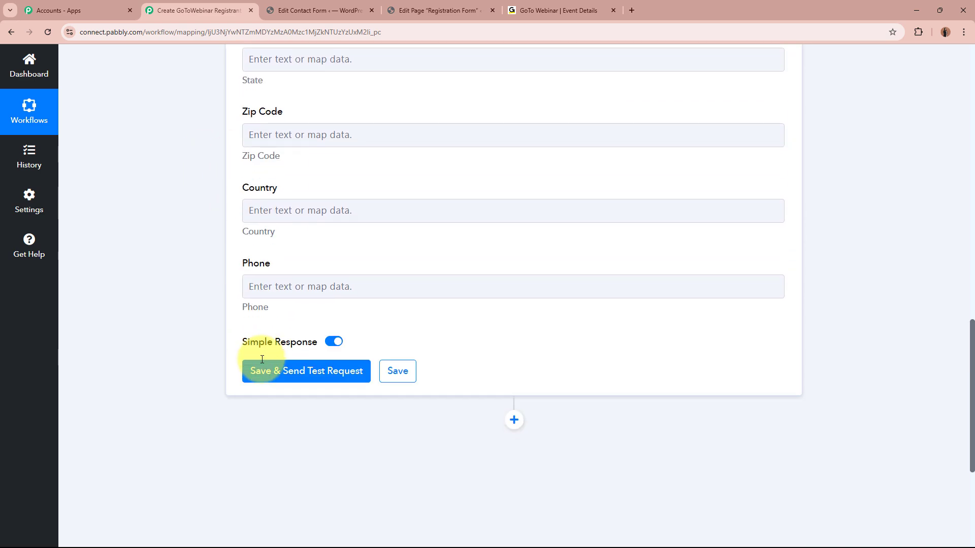
pyautogui.scroll(8, 325, 312)
pyautogui.scroll(6, 204, 322)
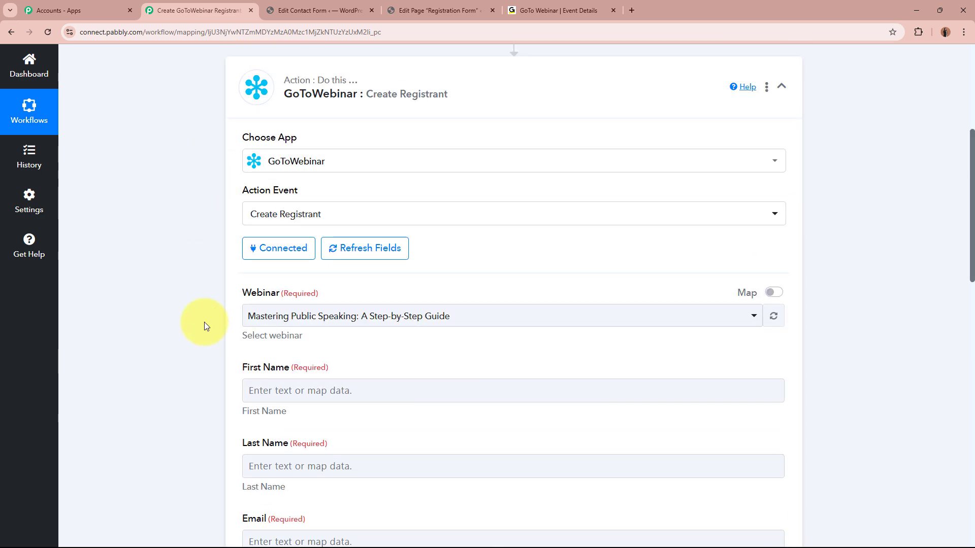
pyautogui.scroll(-2, 204, 322)
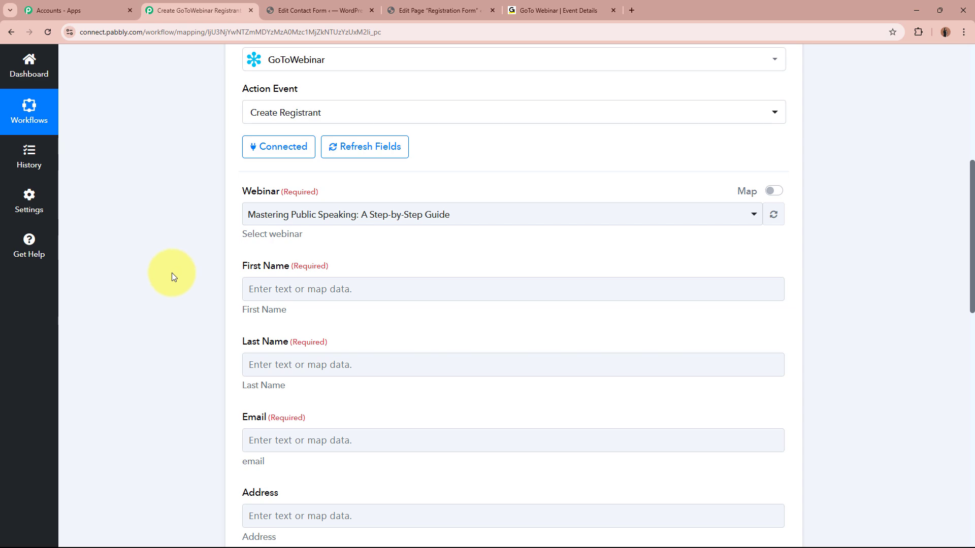
pyautogui.scroll(6, 172, 272)
pyautogui.scroll(-1, 192, 325)
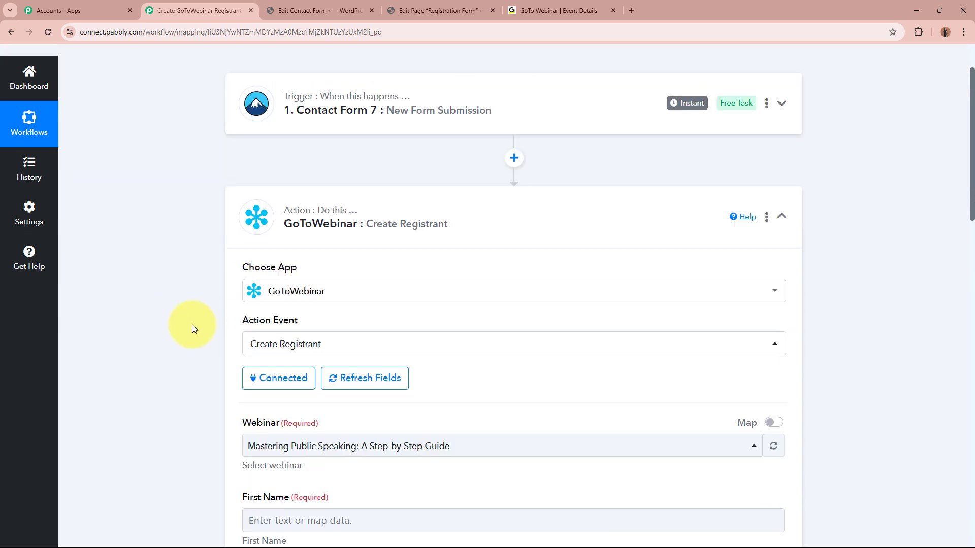
pyautogui.scroll(-4, 192, 324)
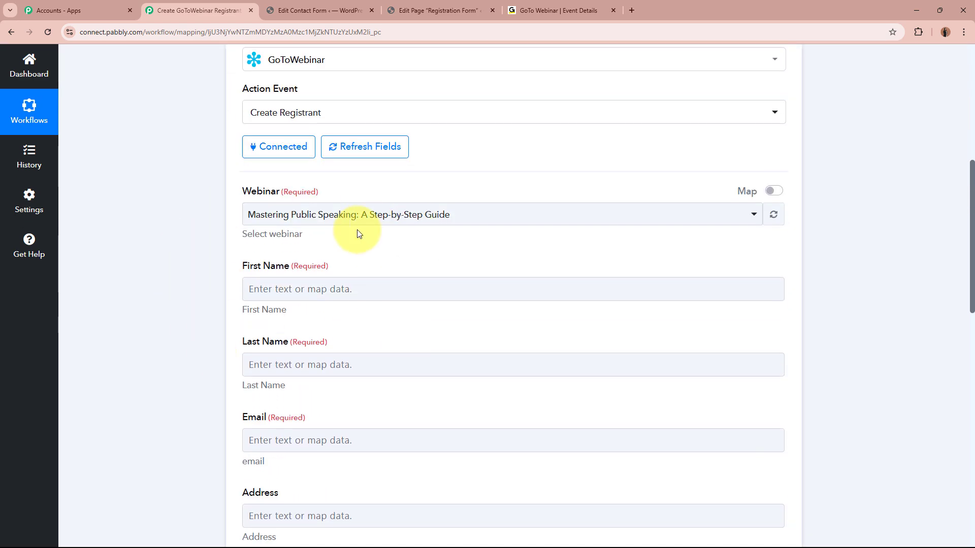
pyautogui.scroll(-2, 357, 234)
# Step: Map the Contact Form 7 First-name field into the registrant's First Name
pyautogui.click(355, 186)
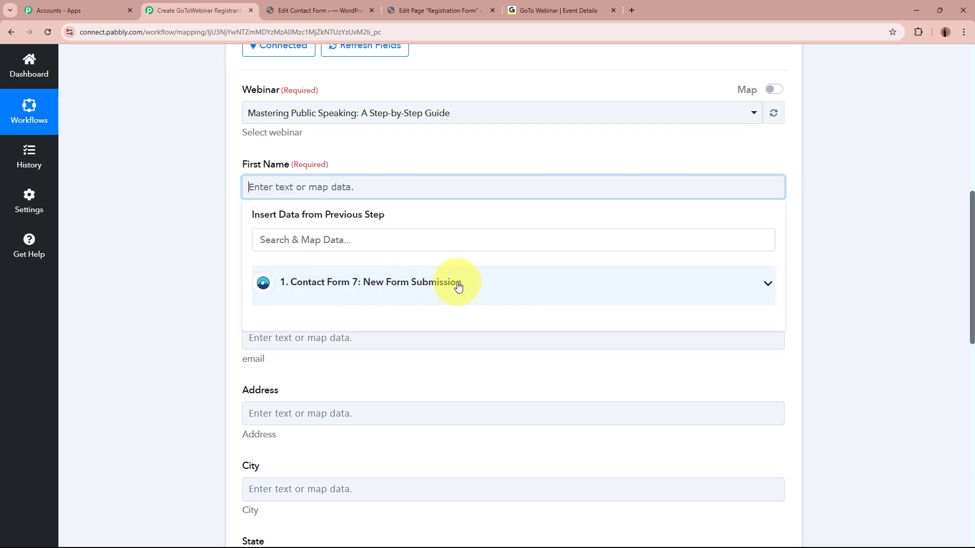
pyautogui.click(459, 285)
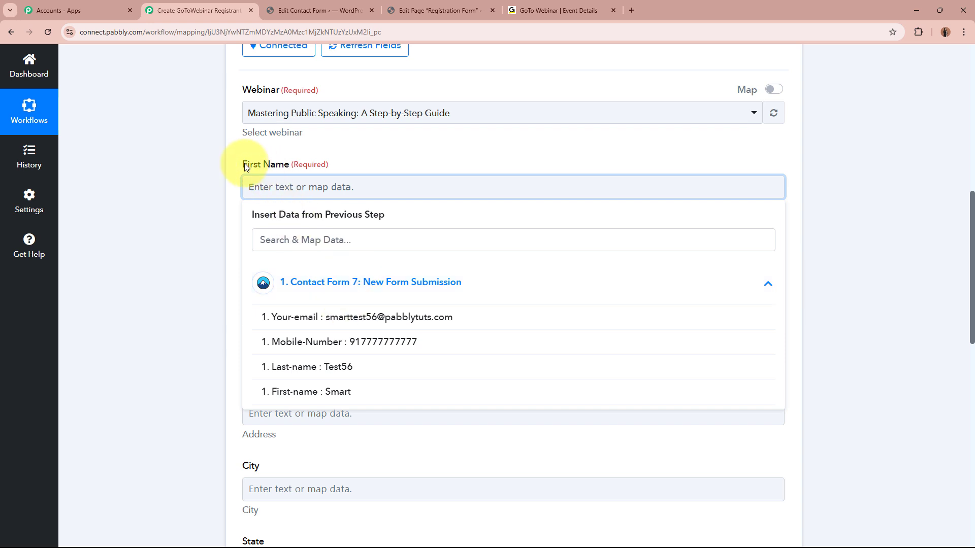
pyautogui.click(320, 397)
pyautogui.click(181, 273)
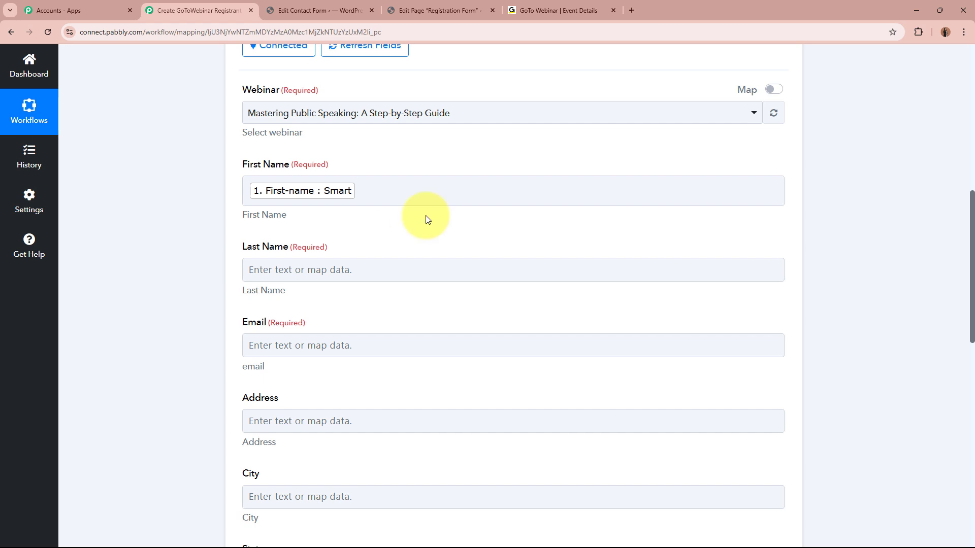
pyautogui.scroll(1, 234, 308)
pyautogui.scroll(6, 234, 308)
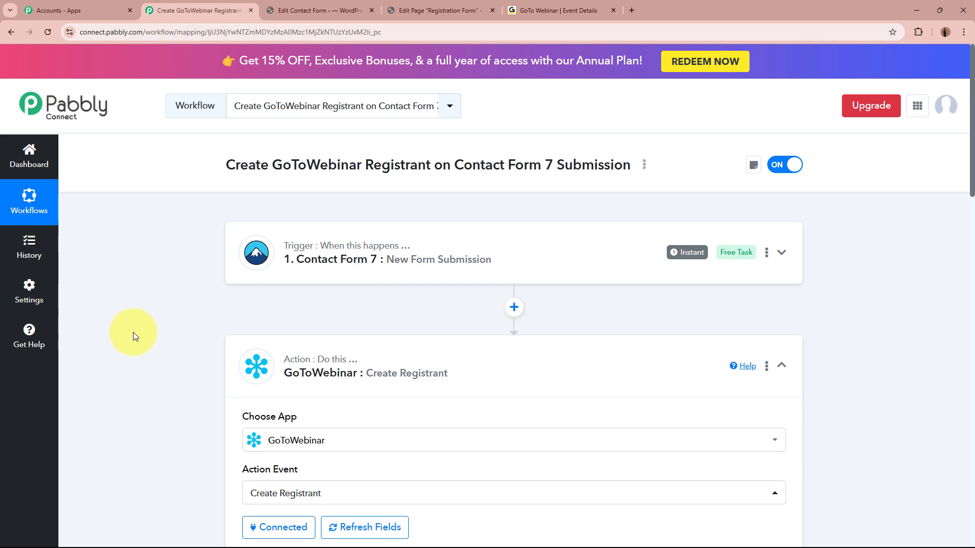
pyautogui.scroll(-6, 133, 332)
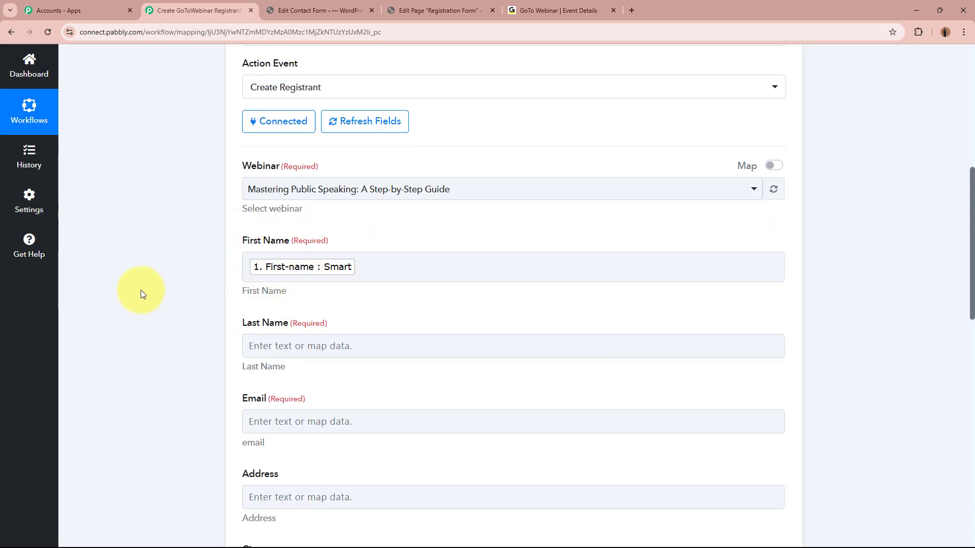
pyautogui.scroll(-4, 144, 278)
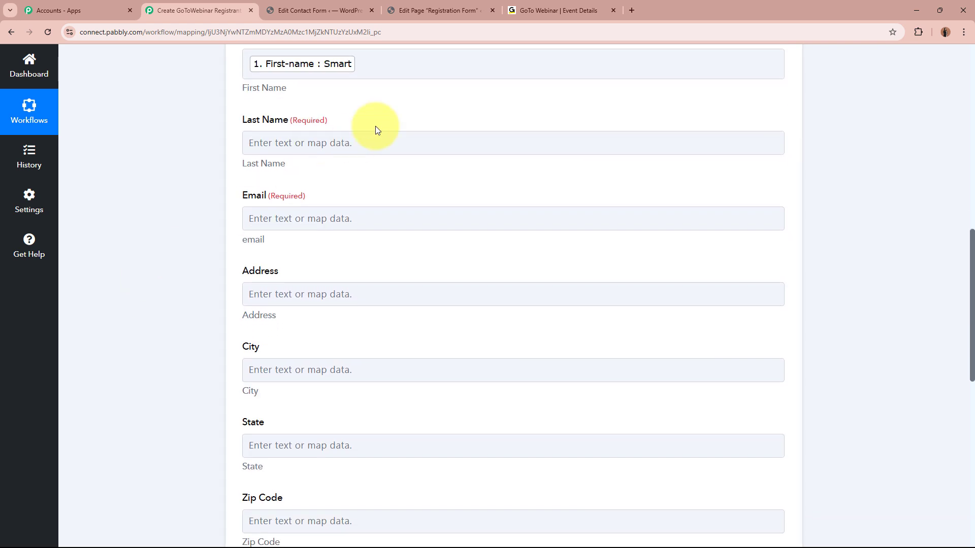
# Step: Map the form's Last-name into Last Name and Your-email into Email
pyautogui.click(370, 144)
pyautogui.click(381, 237)
pyautogui.click(374, 318)
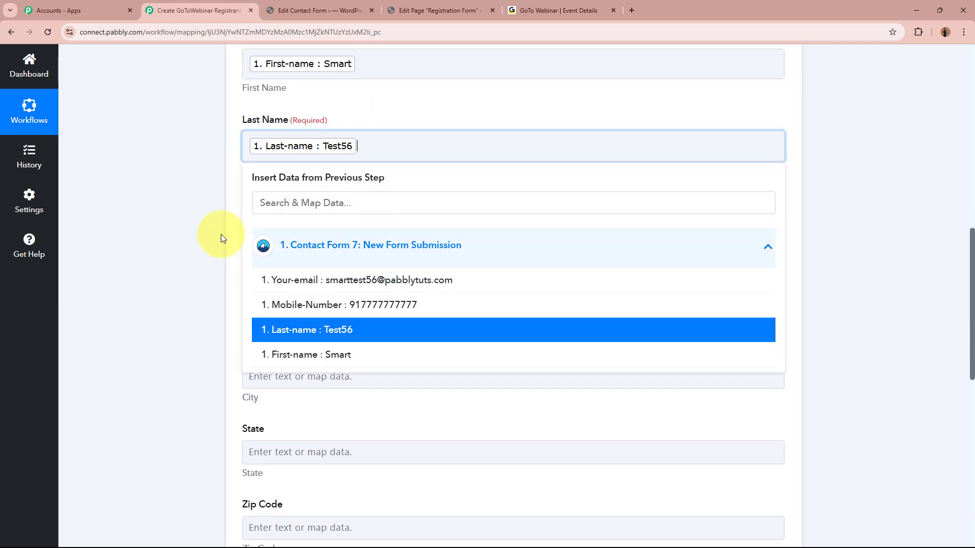
pyautogui.click(221, 237)
pyautogui.click(405, 220)
pyautogui.click(381, 320)
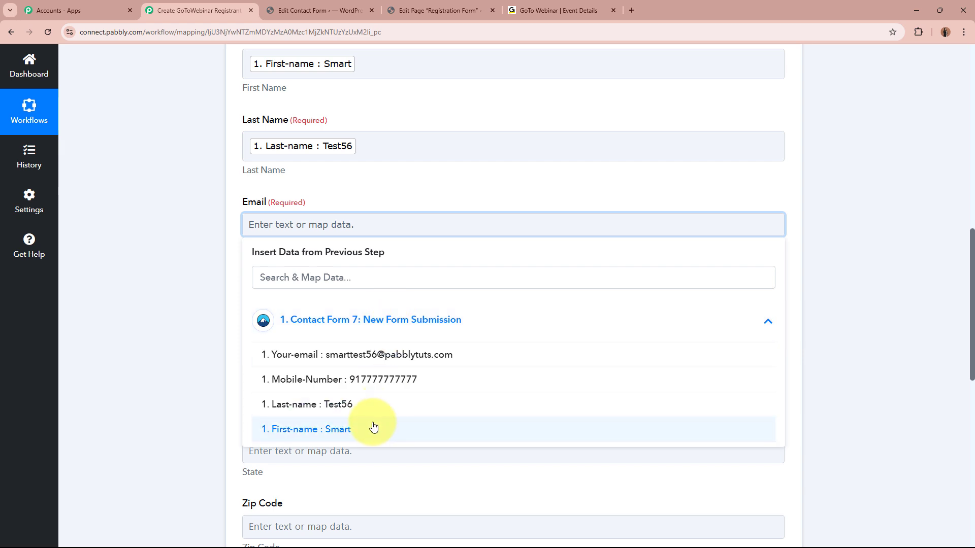
pyautogui.click(337, 355)
pyautogui.click(177, 283)
# Step: Map the form's Mobile-Number into the registrant's Phone field
pyautogui.scroll(-5, 251, 270)
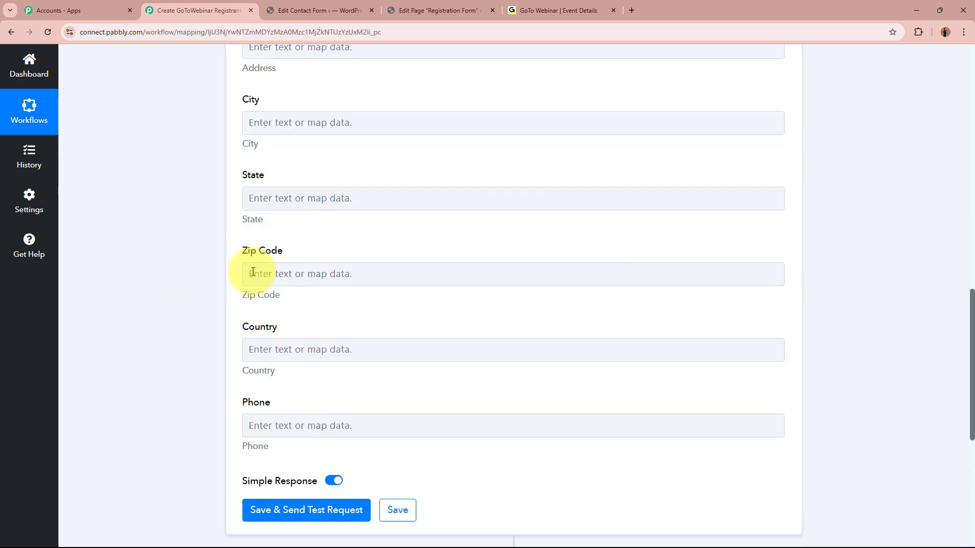
pyautogui.scroll(-3, 253, 272)
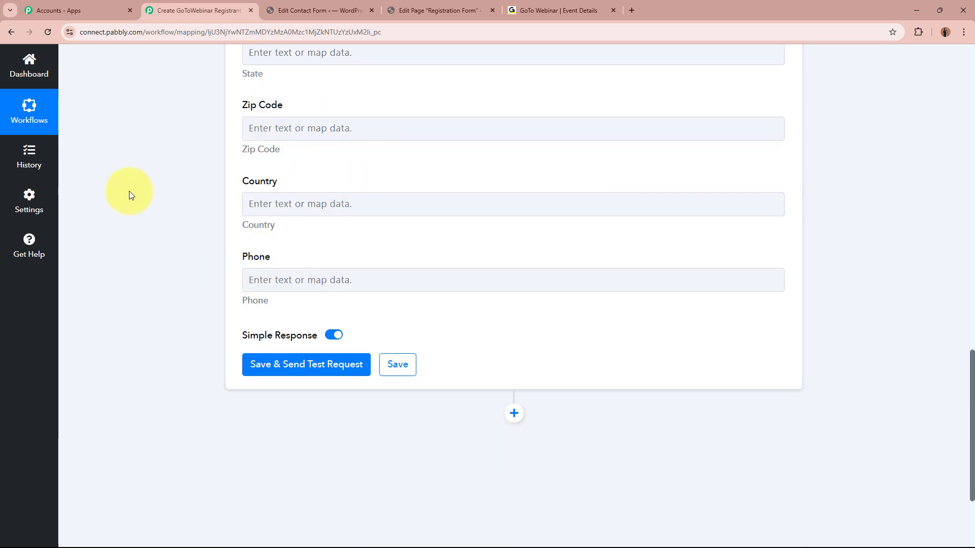
pyautogui.scroll(-2, 128, 192)
pyautogui.click(351, 178)
pyautogui.click(377, 273)
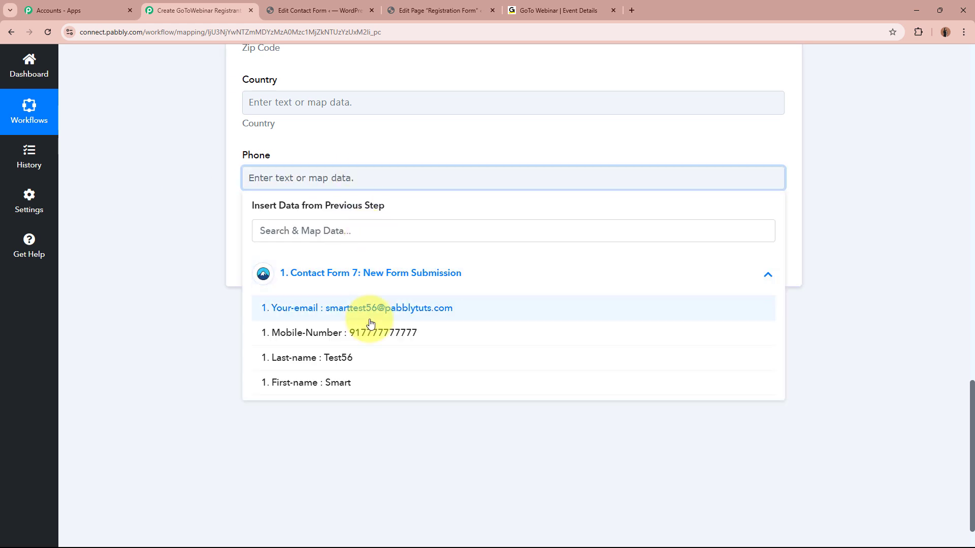
pyautogui.click(370, 326)
pyautogui.click(197, 215)
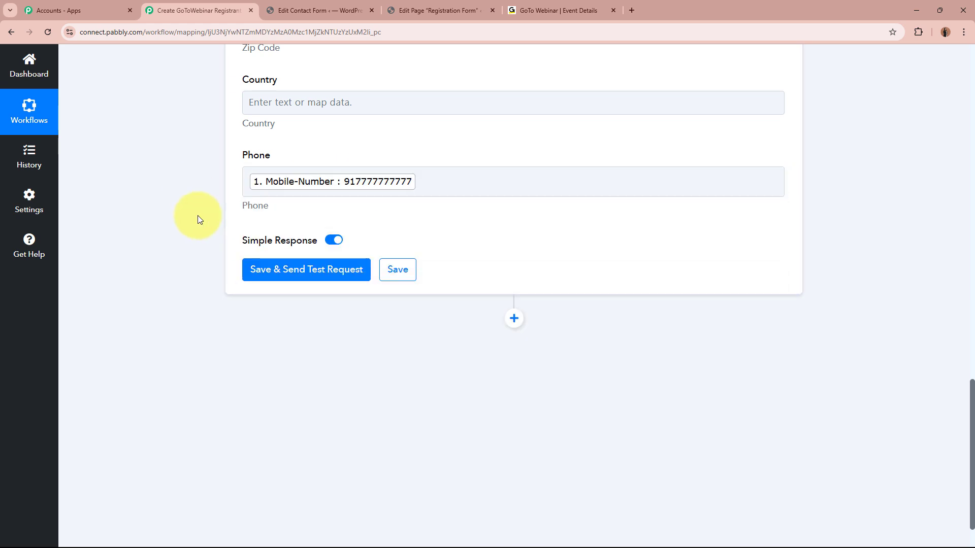
pyautogui.click(251, 183)
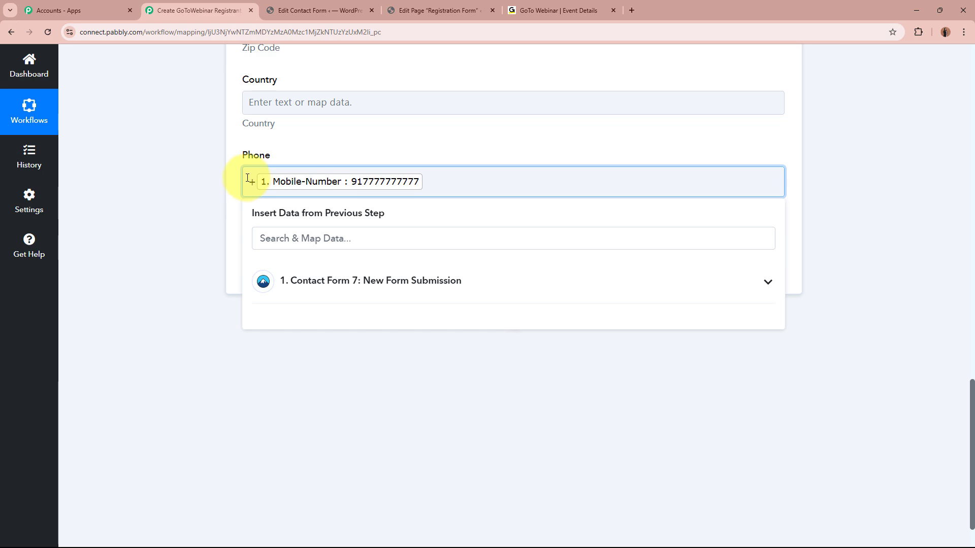
pyautogui.click(189, 205)
pyautogui.scroll(10, 190, 205)
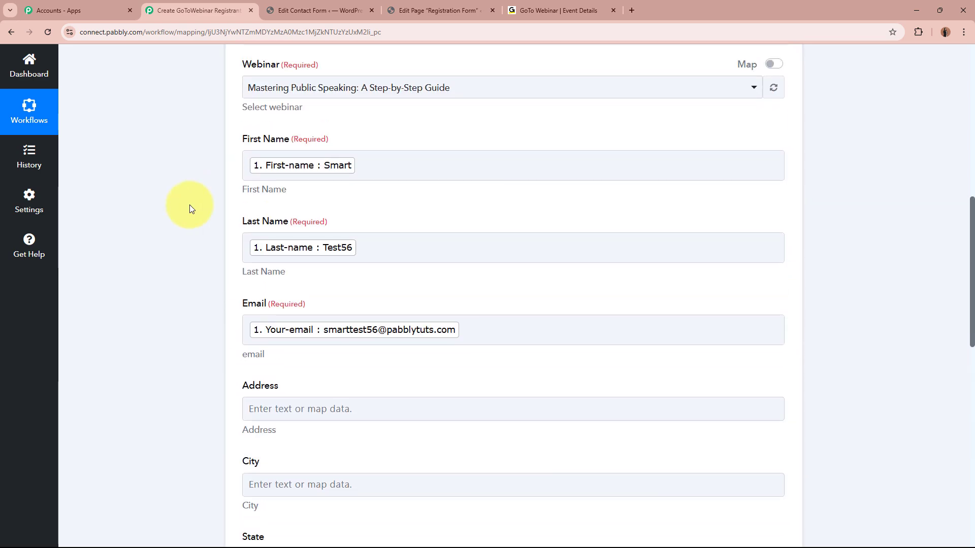
pyautogui.scroll(-10, 190, 205)
# Step: Save and send a test request, check the APPROVED registrant key, then return to GoToWebinar's event details
pyautogui.click(311, 271)
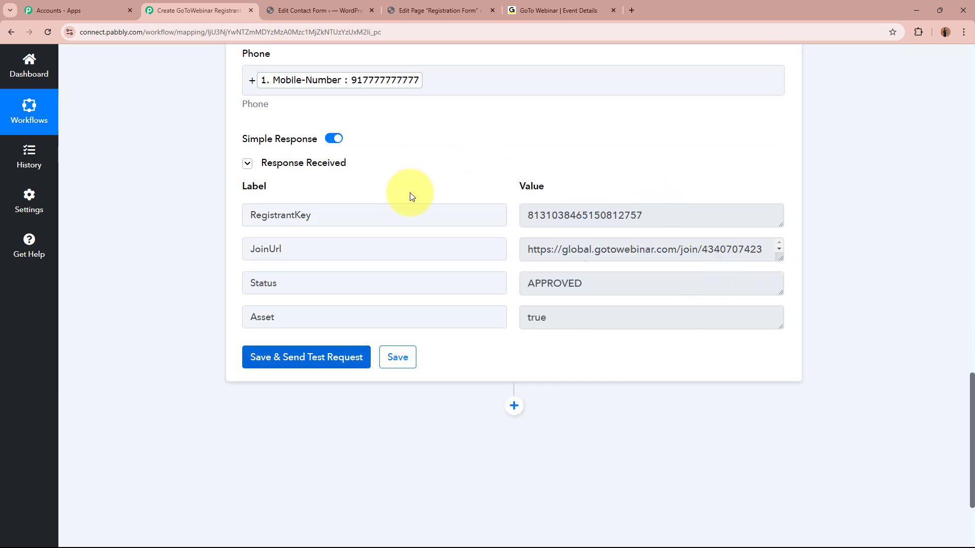
pyautogui.moveTo(315, 216); pyautogui.dragTo(221, 206)
pyautogui.moveTo(650, 212); pyautogui.dragTo(466, 210)
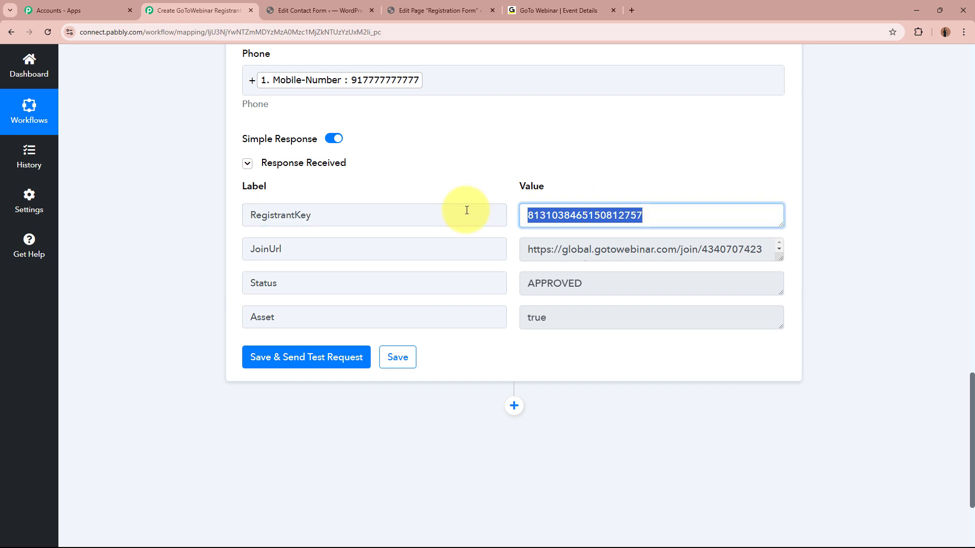
pyautogui.click(842, 209)
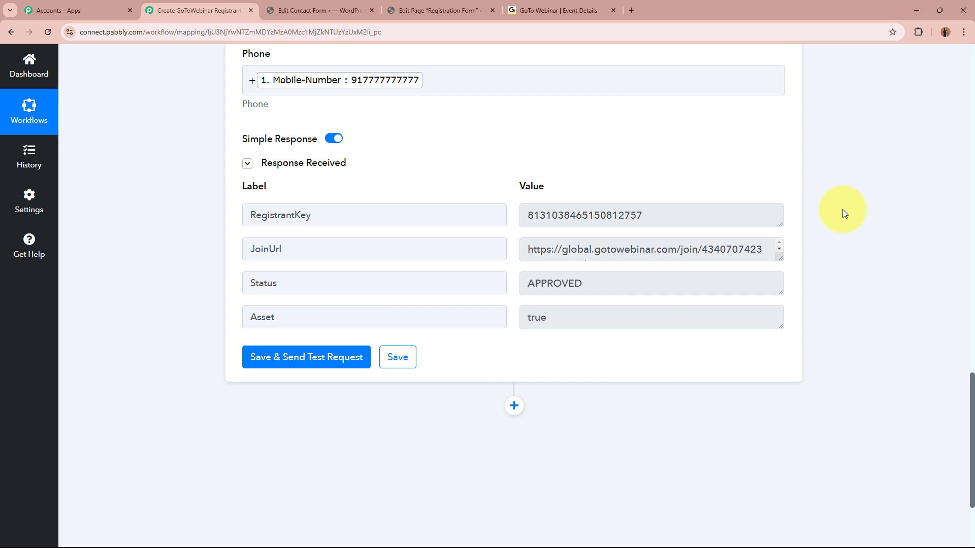
pyautogui.click(533, 6)
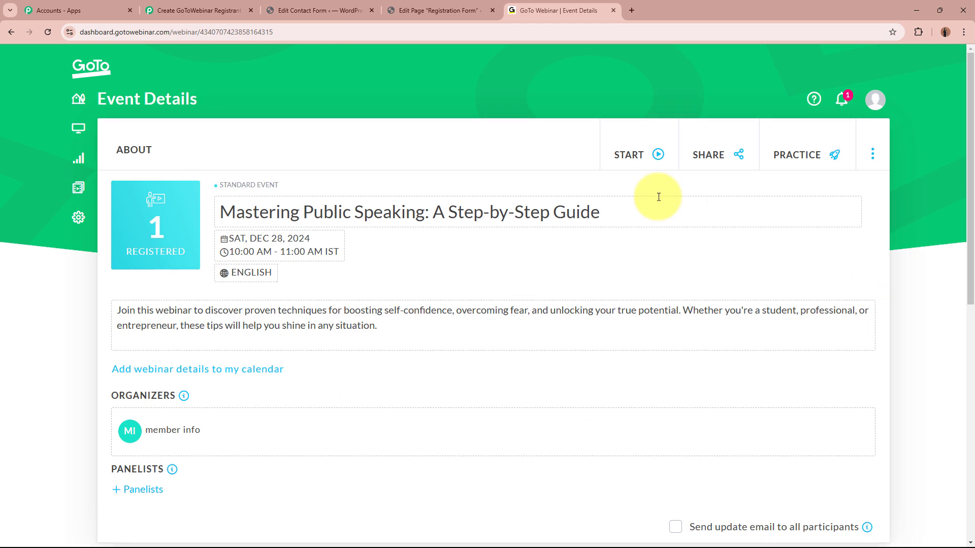
# Step: Open the webinar's registrant list and confirm the test registrant's email appears
pyautogui.scroll(-9, 673, 359)
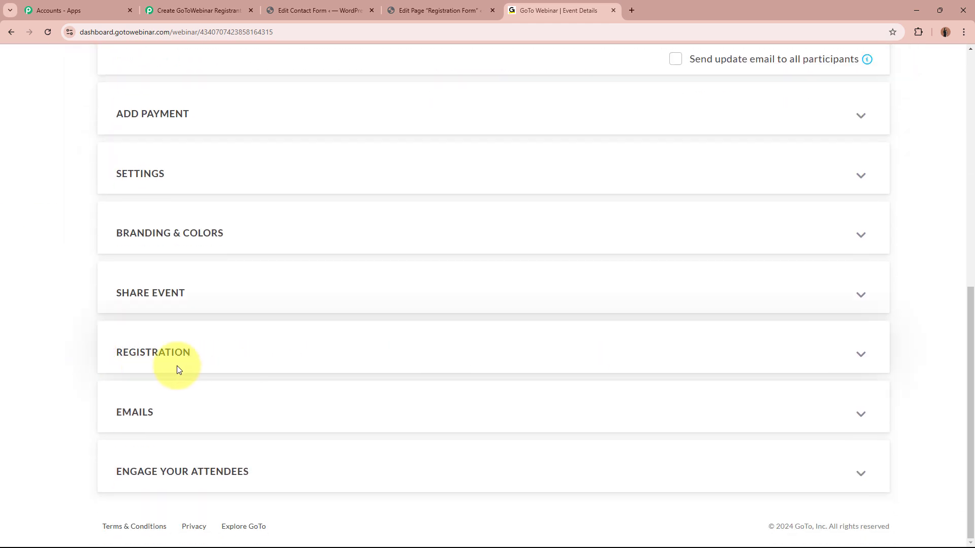
pyautogui.click(349, 352)
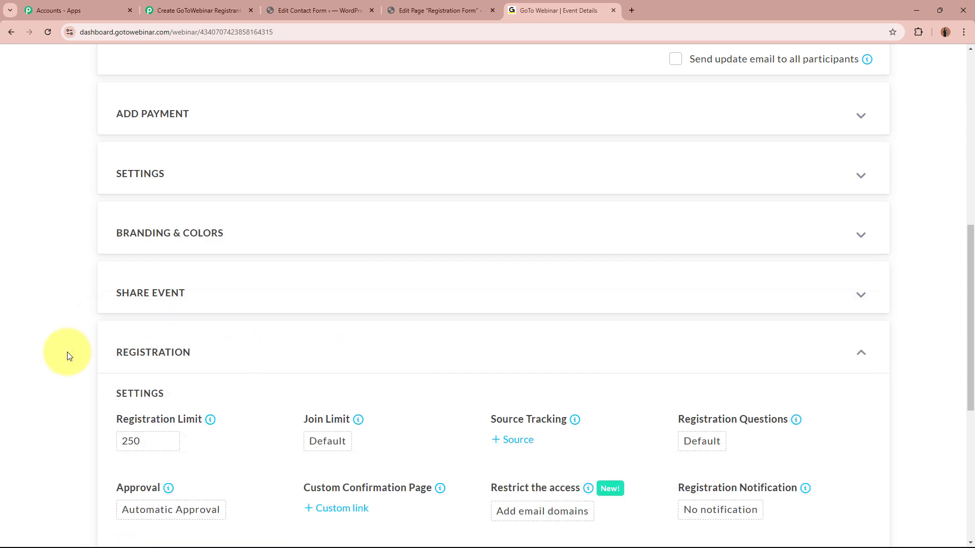
pyautogui.scroll(-6, 68, 356)
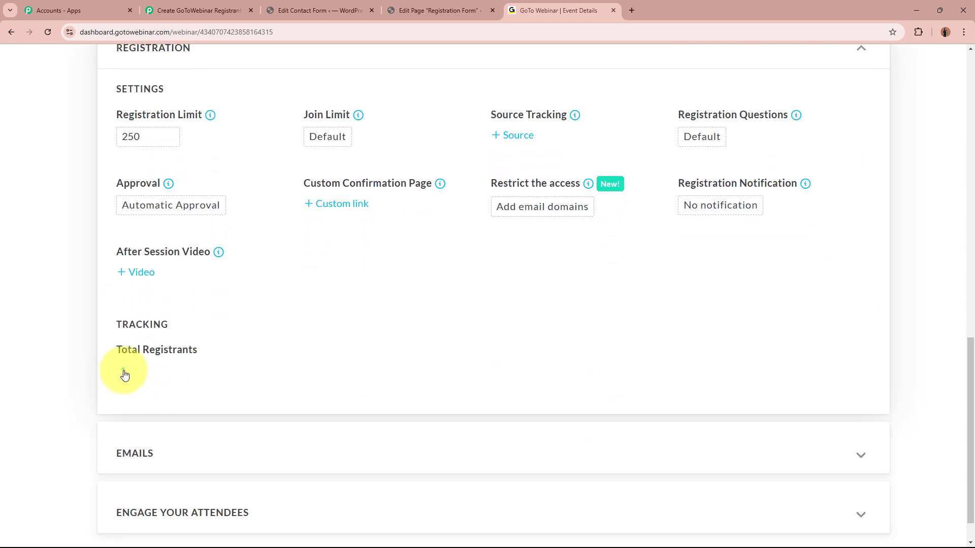
pyautogui.click(124, 372)
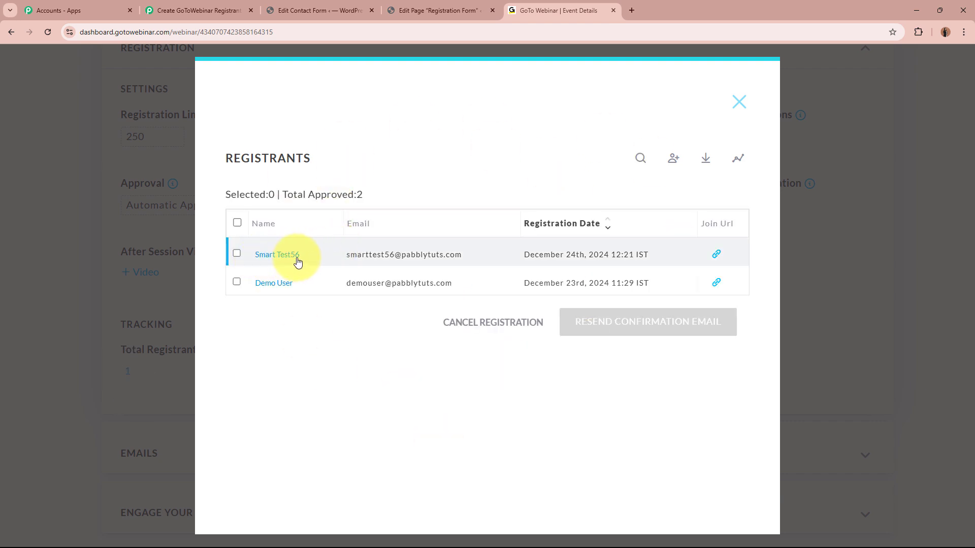
pyautogui.moveTo(348, 256); pyautogui.dragTo(457, 255)
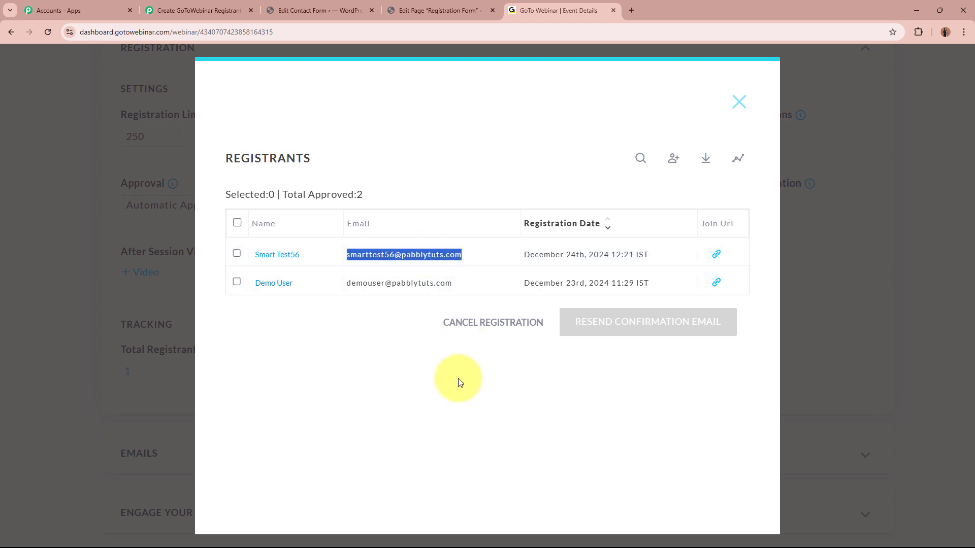
pyautogui.click(295, 255)
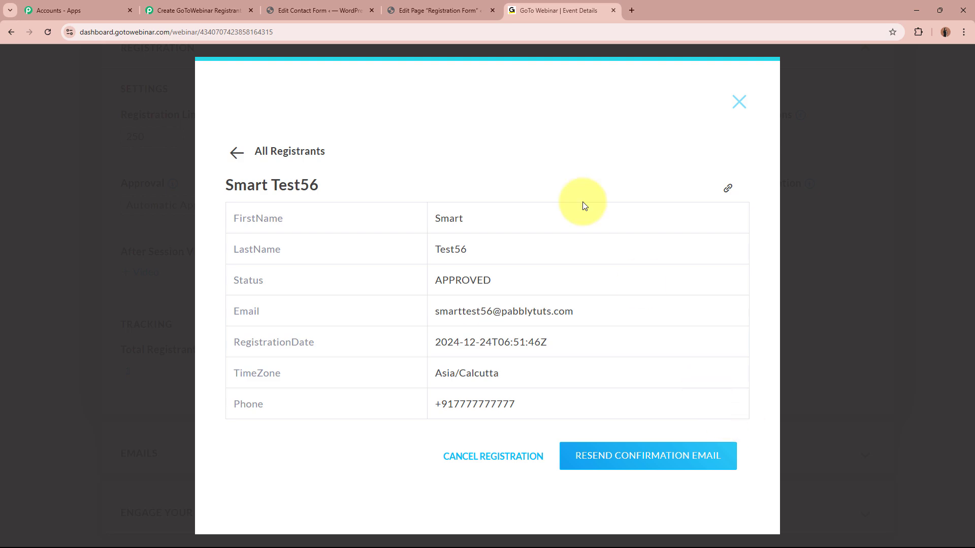
# Step: Go back to the Pabbly workflow and collapse the GoToWebinar Create Registrant action
pyautogui.click(284, 10)
pyautogui.click(567, 9)
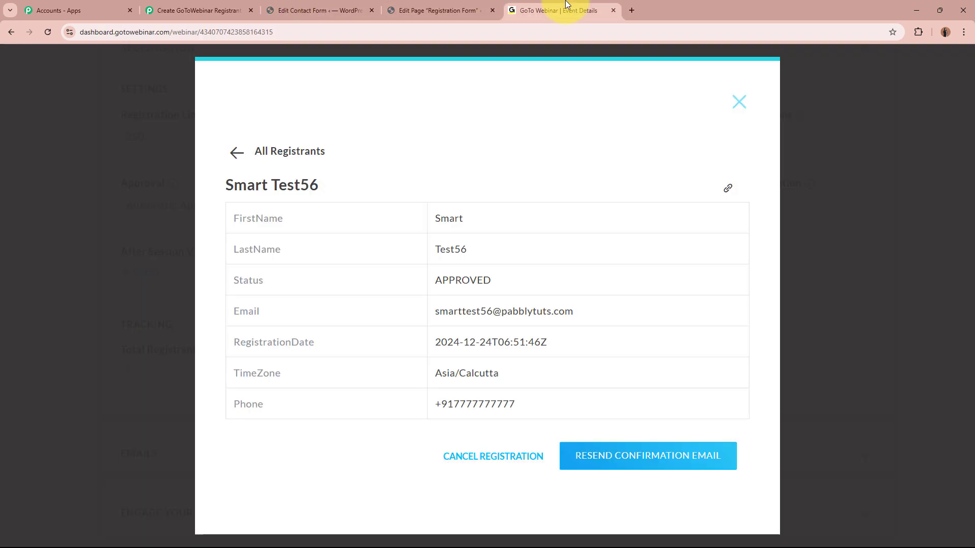
pyautogui.click(180, 9)
pyautogui.scroll(10, 155, 192)
pyautogui.scroll(10, 154, 190)
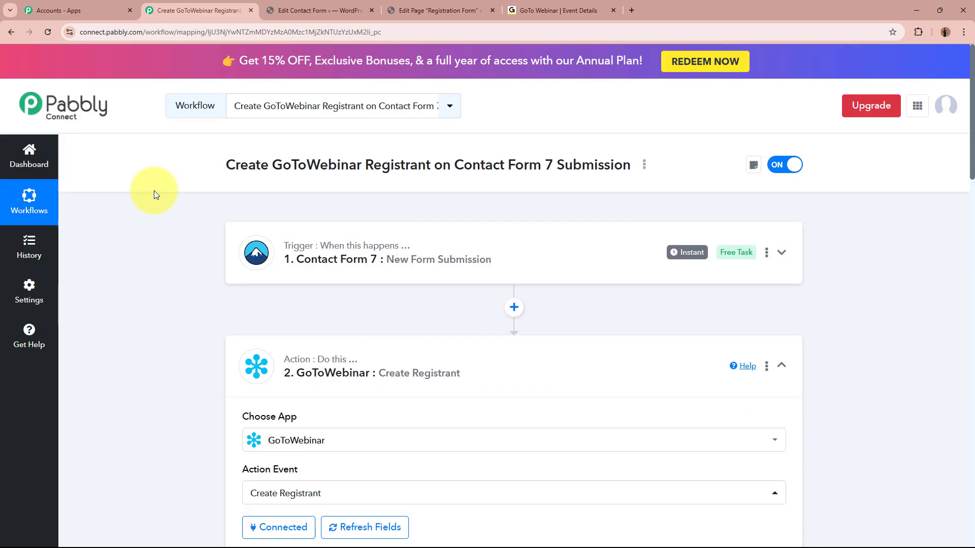
pyautogui.click(553, 375)
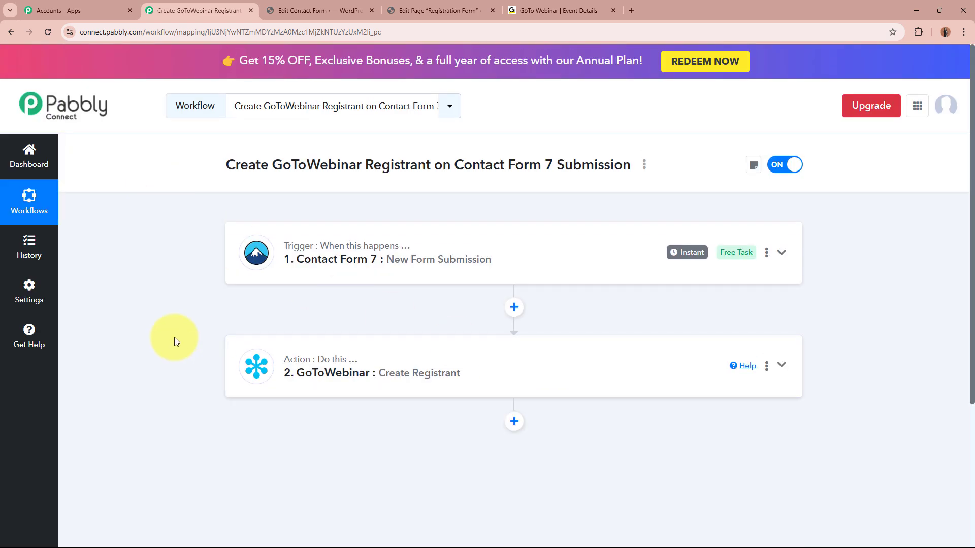